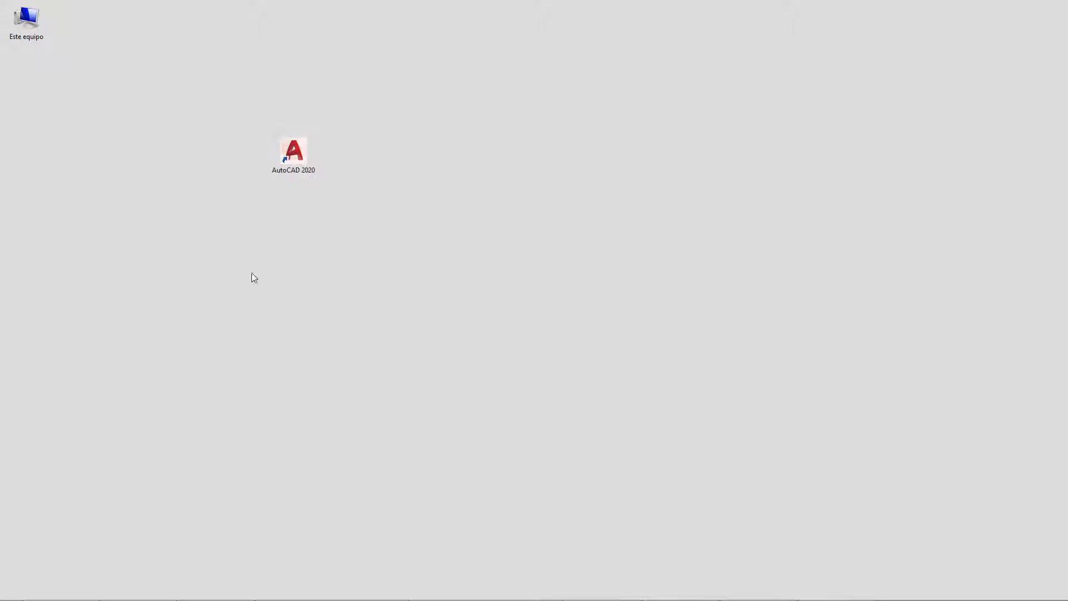
Launch AutoCAD 2020 from its desktop shortcut.
double_click(296, 158)
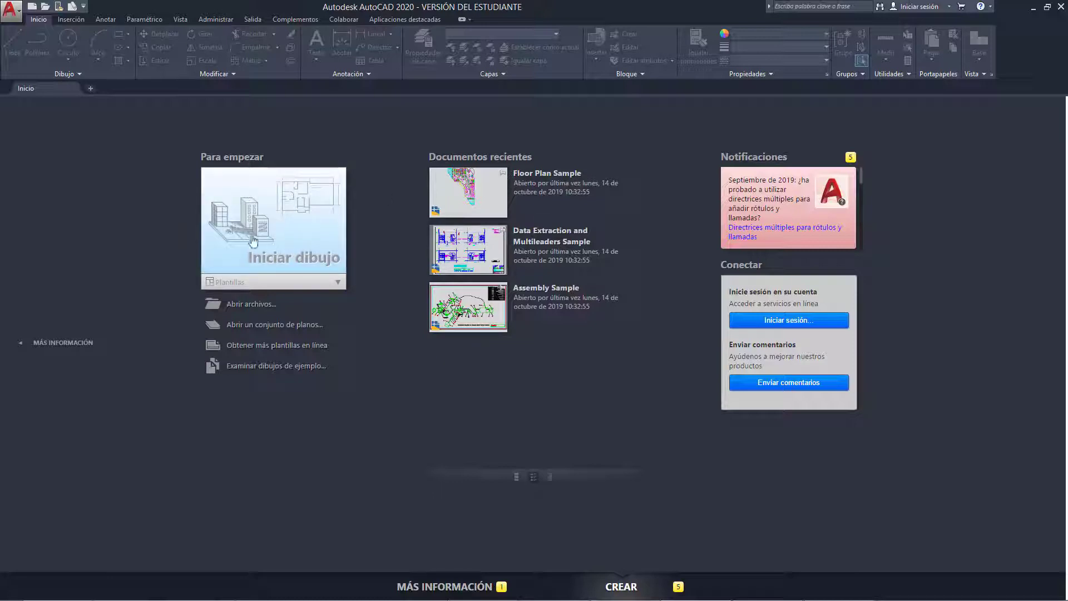
Start blank drawing Dibujo1 and browse the Inserción, Anotar, Paramétrico, Vista and remaining ribbon tabs.
click(256, 208)
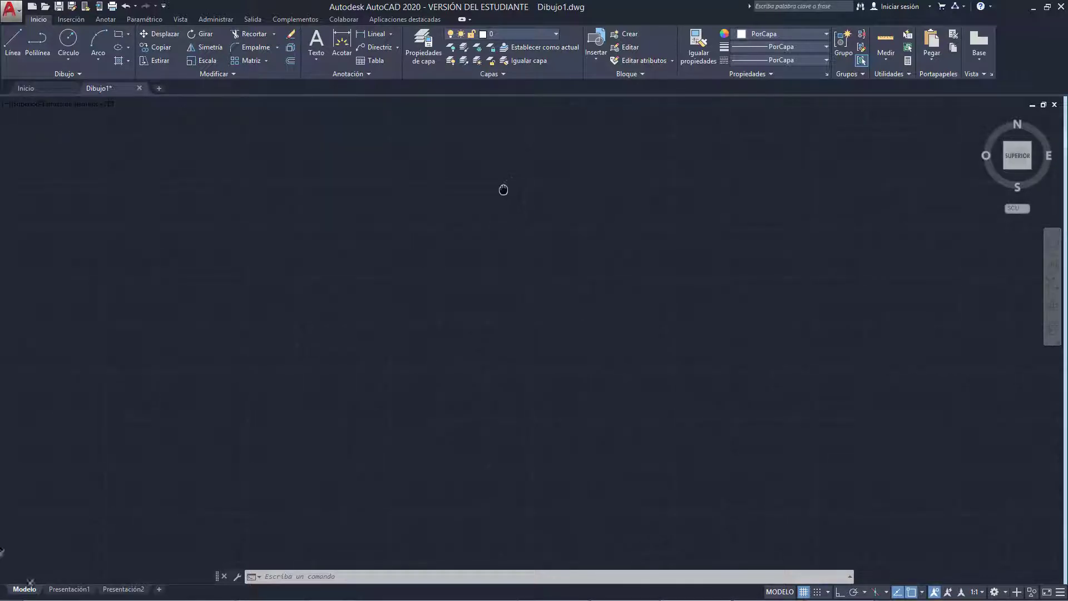
click(69, 20)
click(106, 20)
click(144, 19)
click(186, 20)
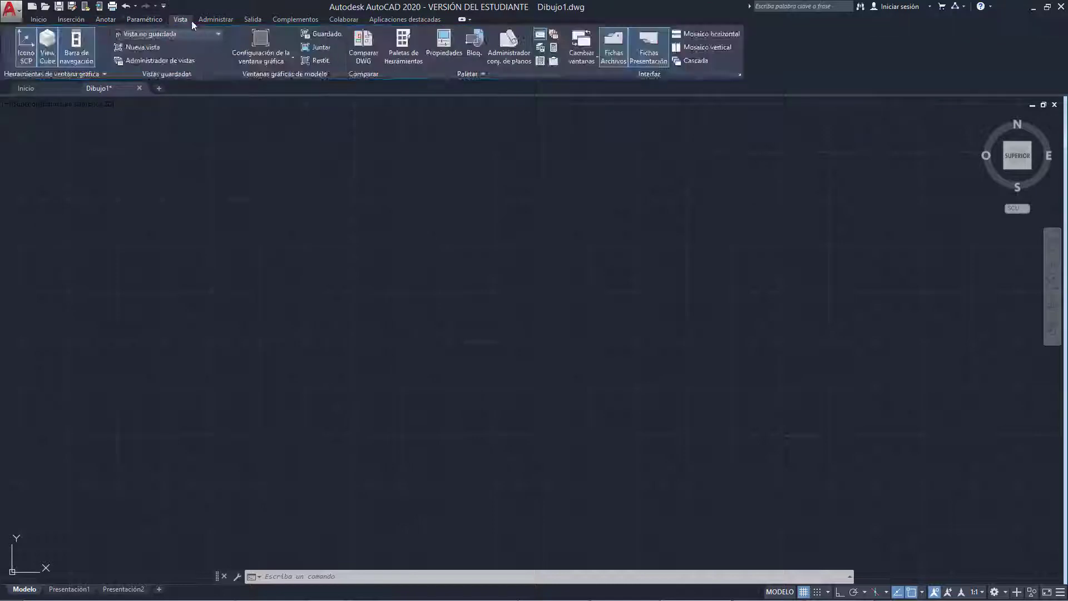
click(253, 19)
click(295, 20)
click(37, 20)
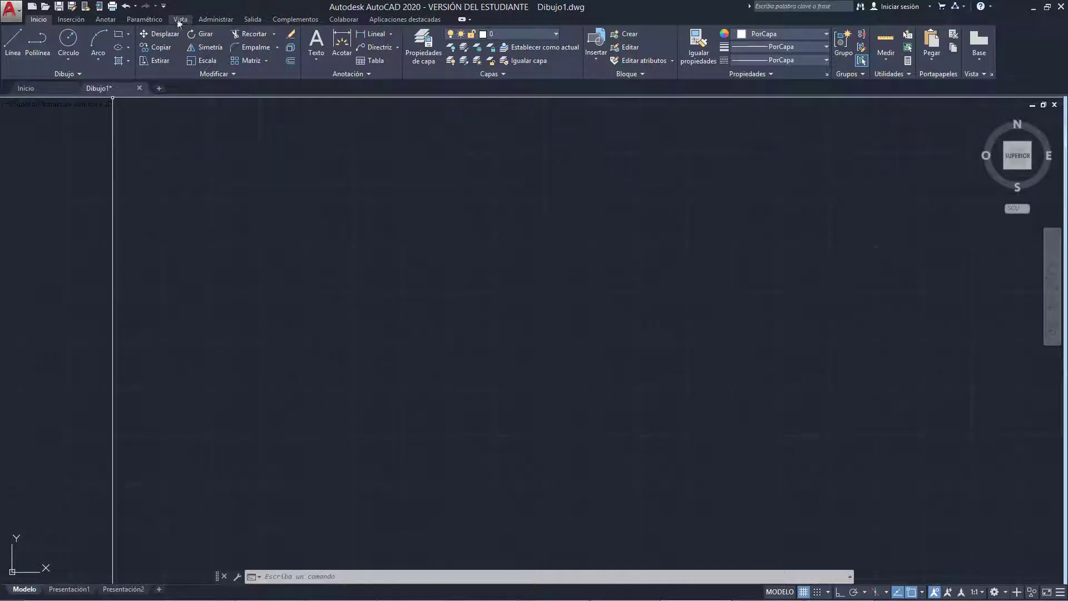
Revisit the Inserción and Paramétrico tabs, then return to Inicio.
click(72, 20)
click(145, 20)
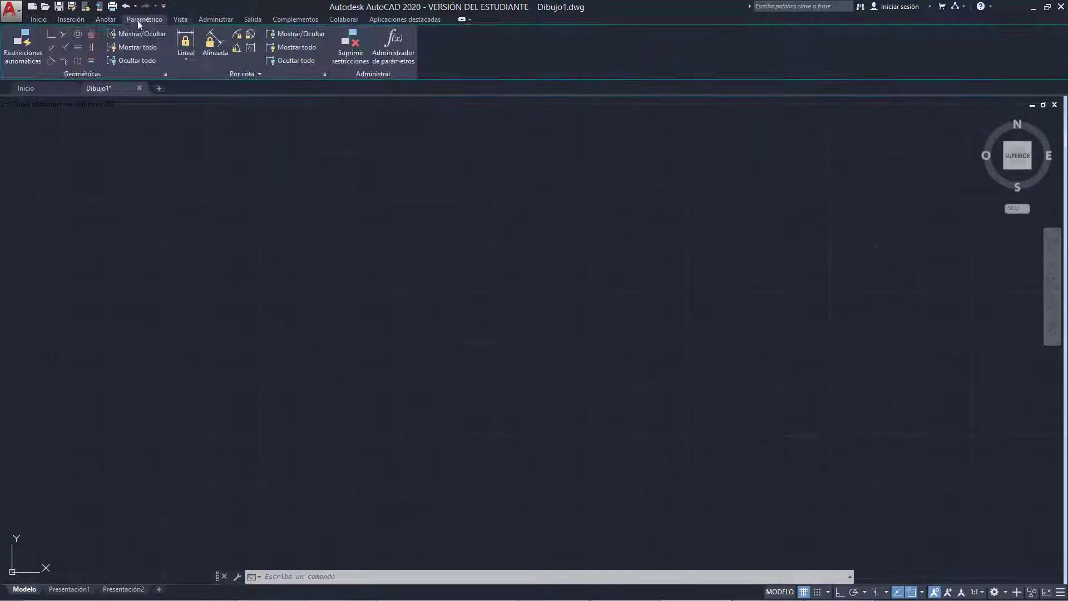
click(41, 21)
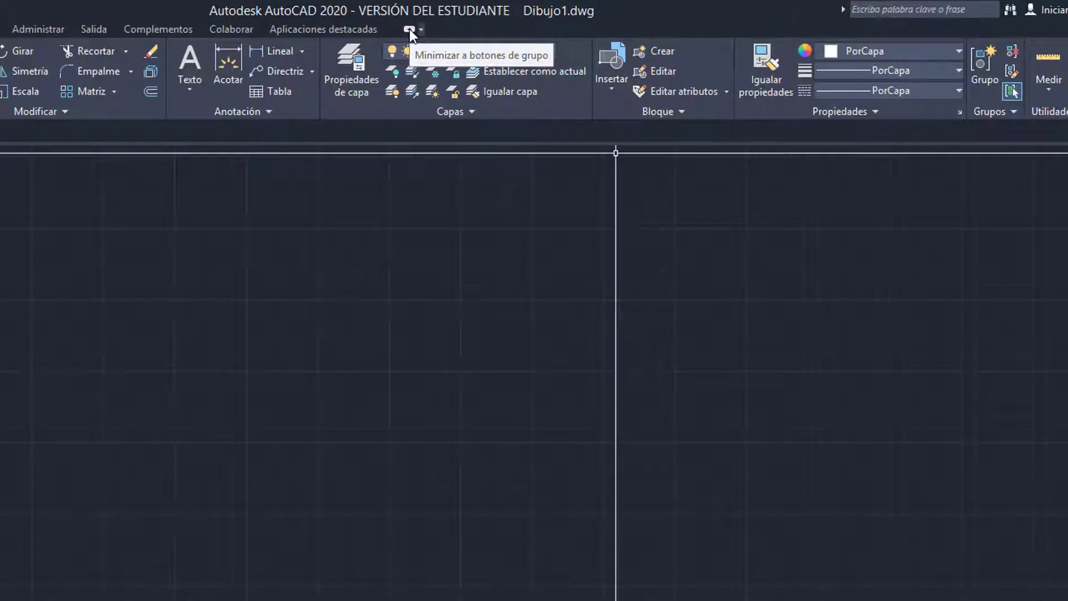
Collapse the ribbon first to panel buttons, then to panel titles only.
click(409, 29)
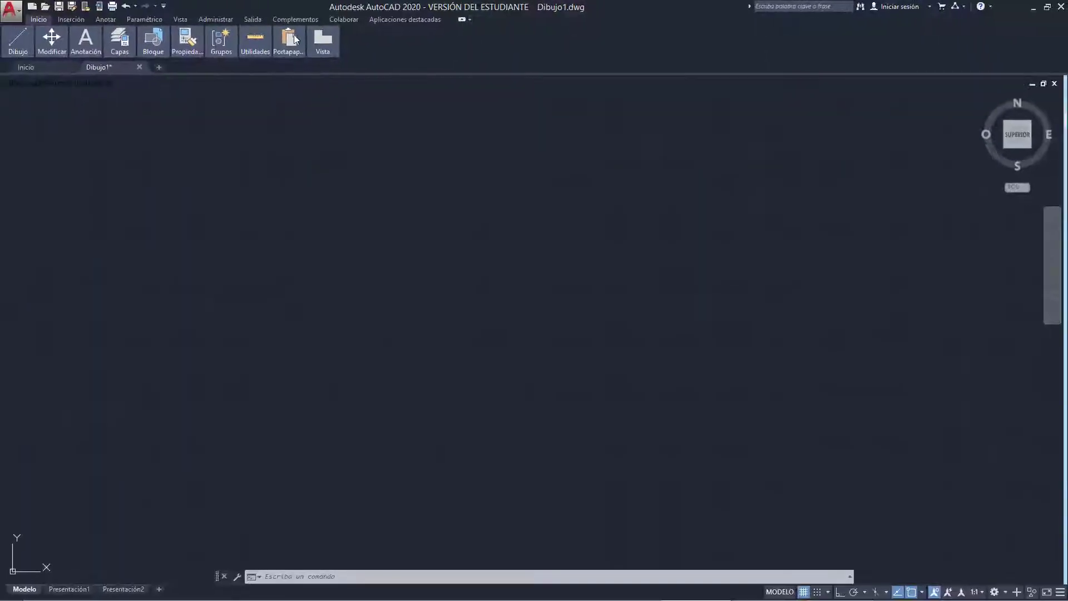
mouse_move(254, 43)
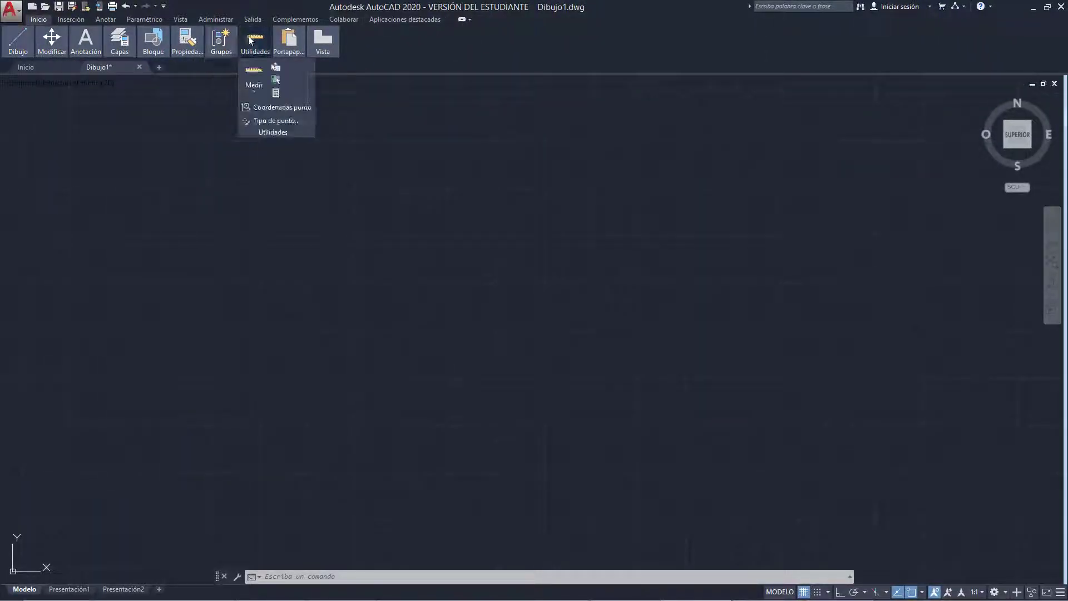
mouse_move(289, 42)
click(461, 19)
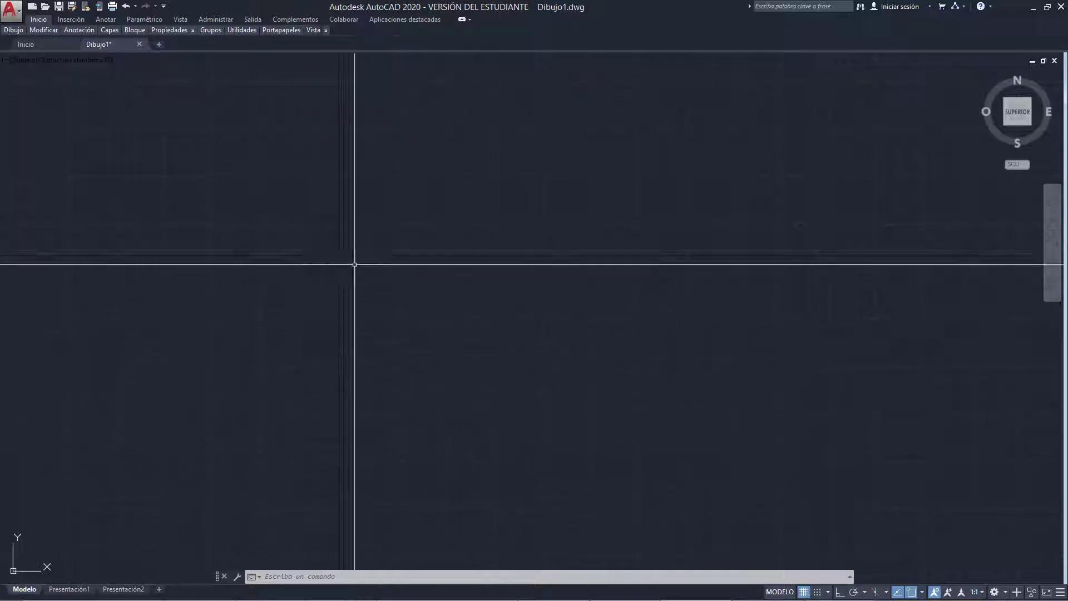
mouse_move(356, 265)
middle_down()
mouse_move(432, 303)
mouse_move(389, 219)
middle_up()
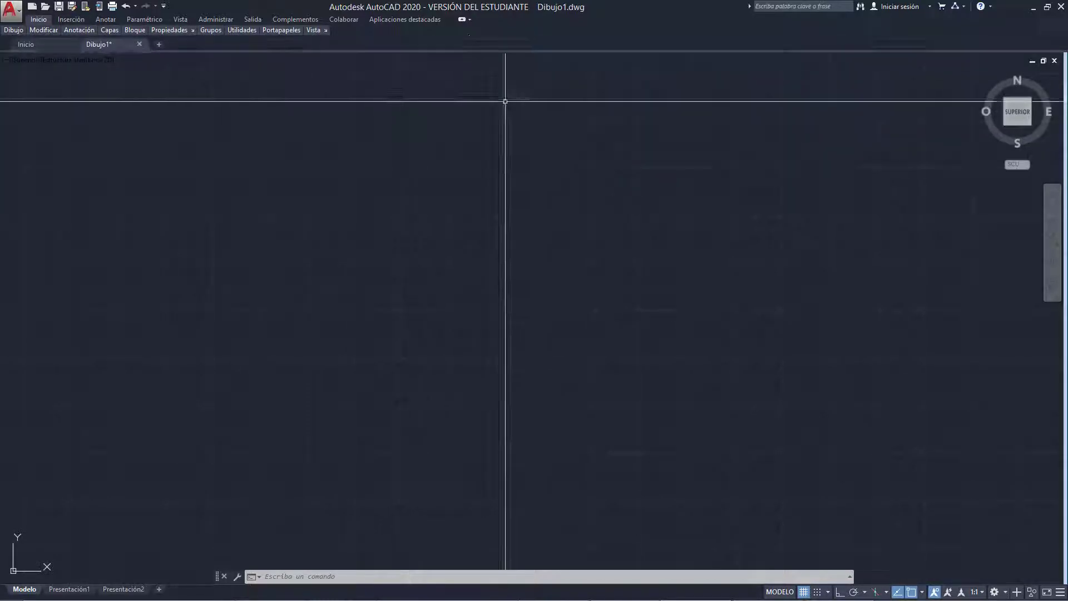
Turn on the classic menu bar from the Quick Access dropdown and browse the Archivo menu.
click(164, 6)
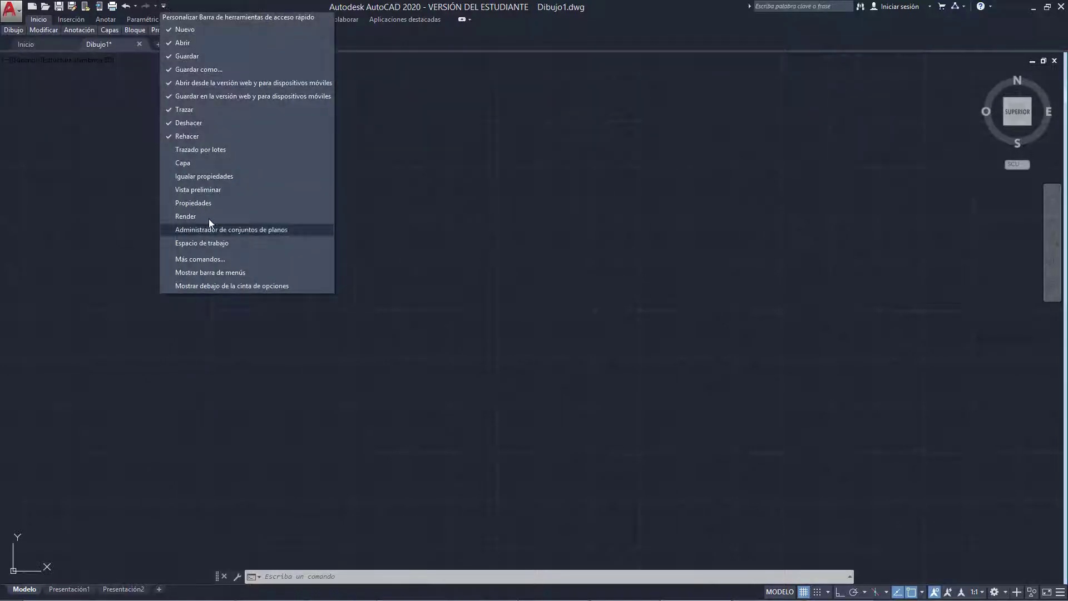
click(234, 273)
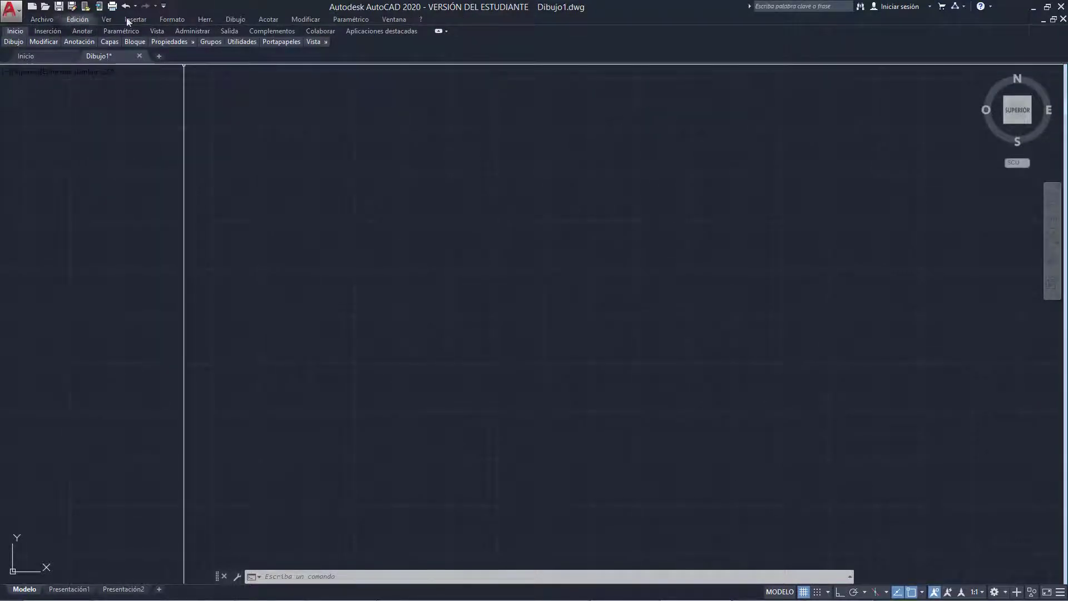
click(46, 21)
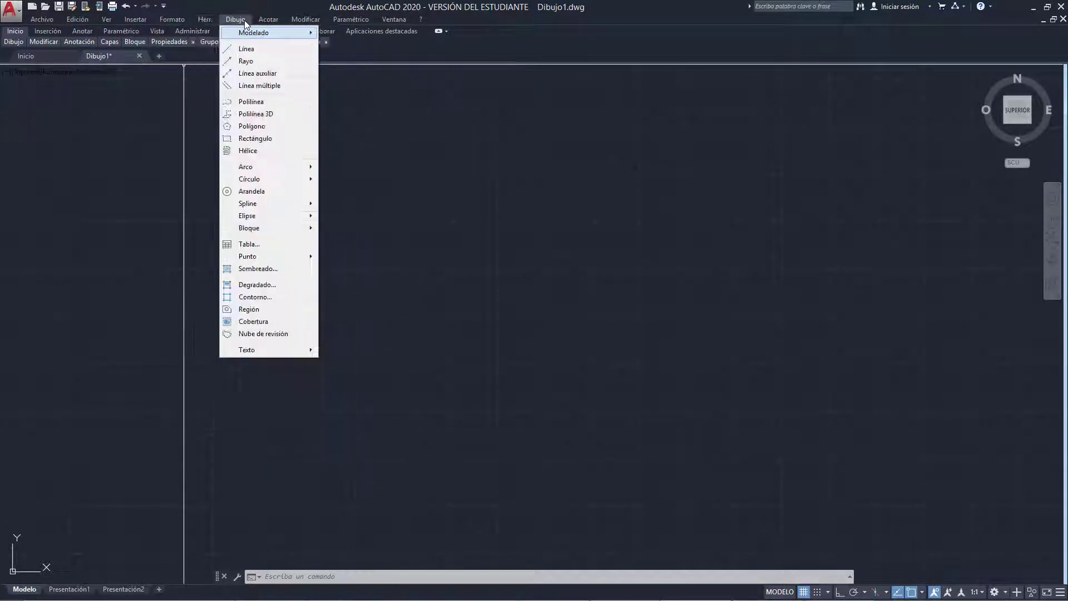
click(135, 19)
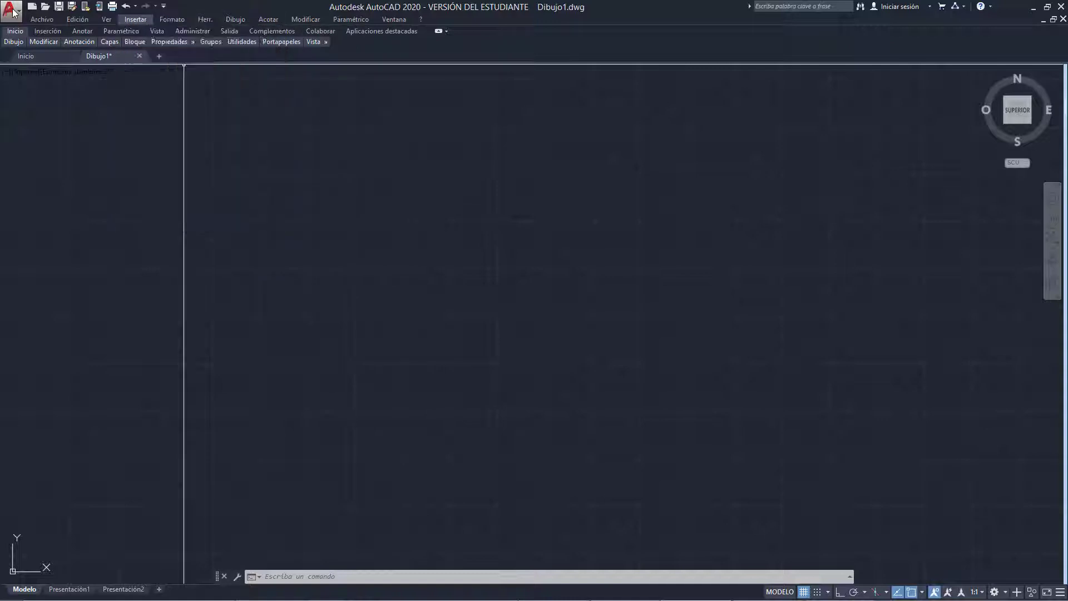
Look through the application menu's recent documents, then browse the Herr. menu.
click(12, 11)
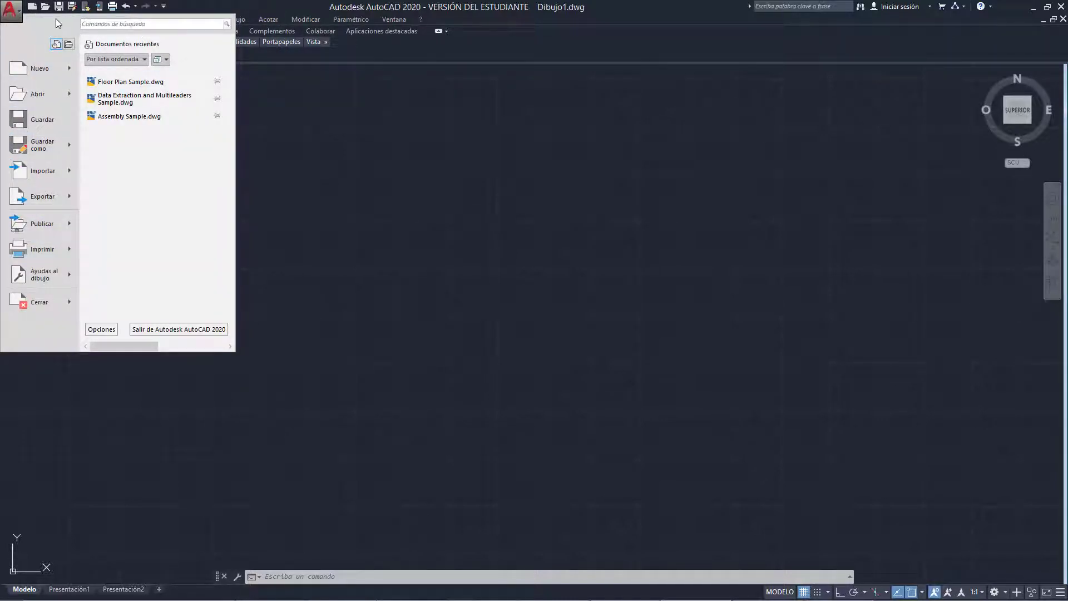
click(283, 9)
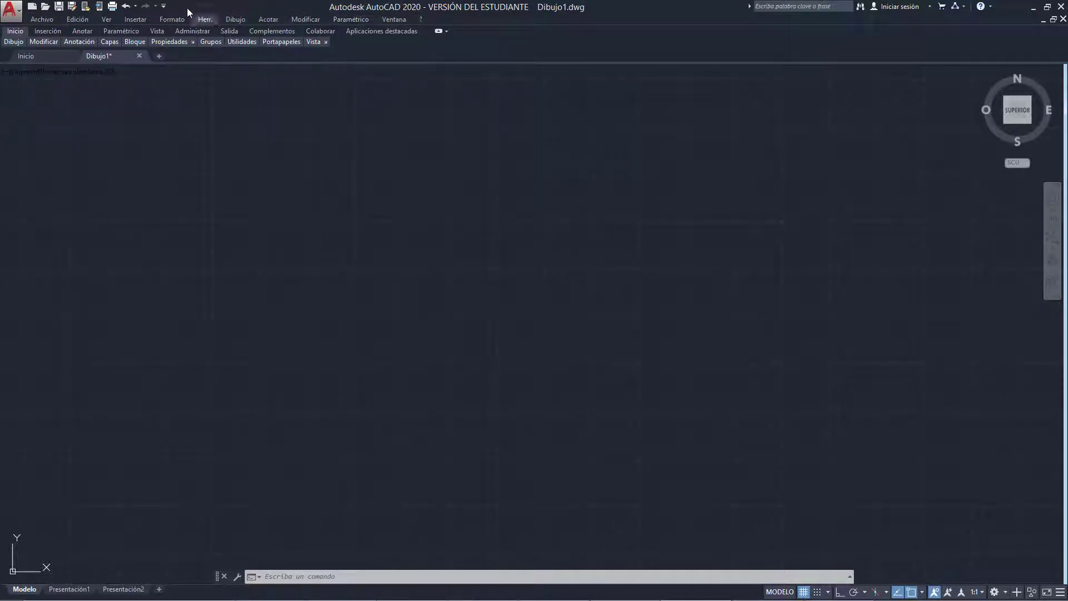
click(166, 6)
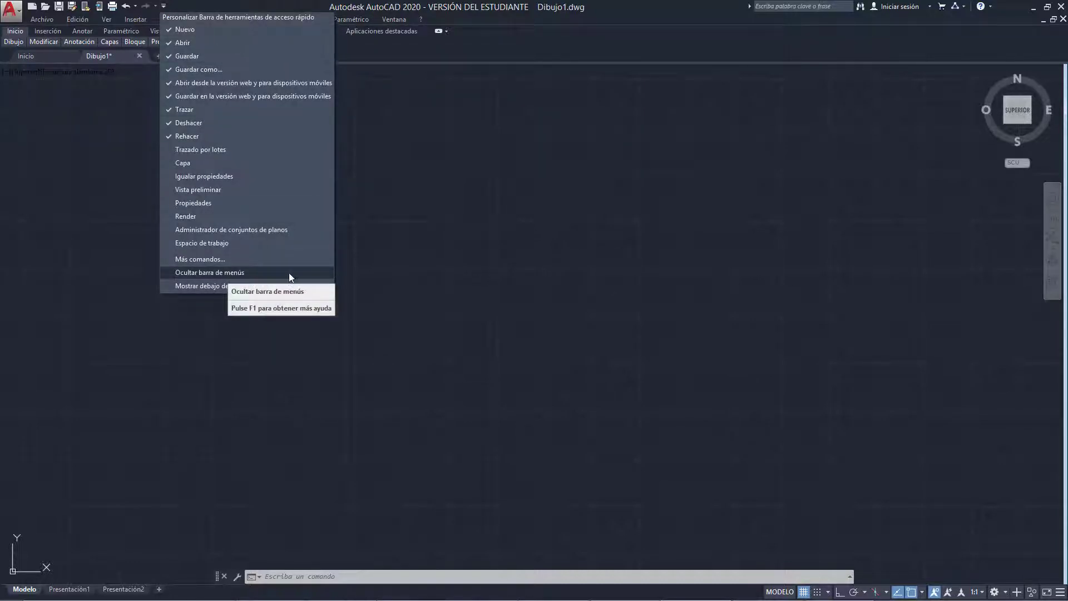
click(505, 39)
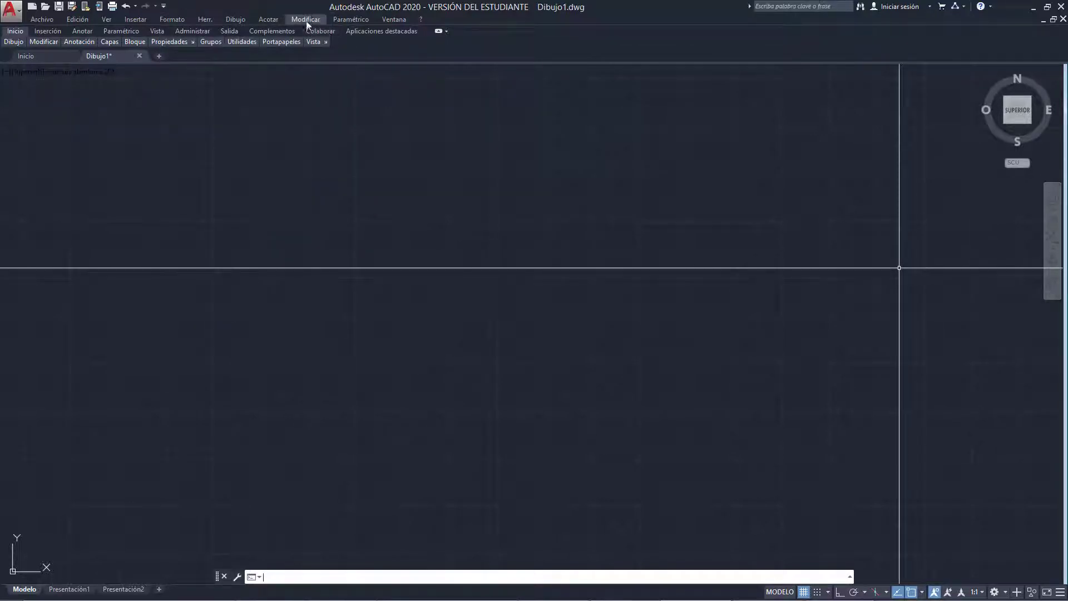
click(207, 21)
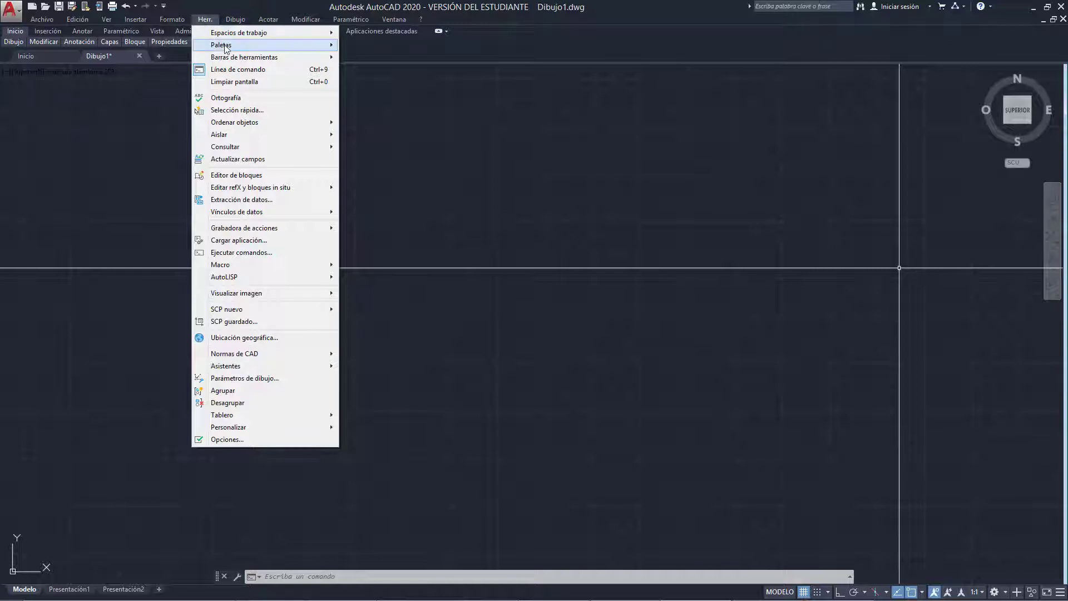
mouse_move(245, 57)
mouse_move(373, 56)
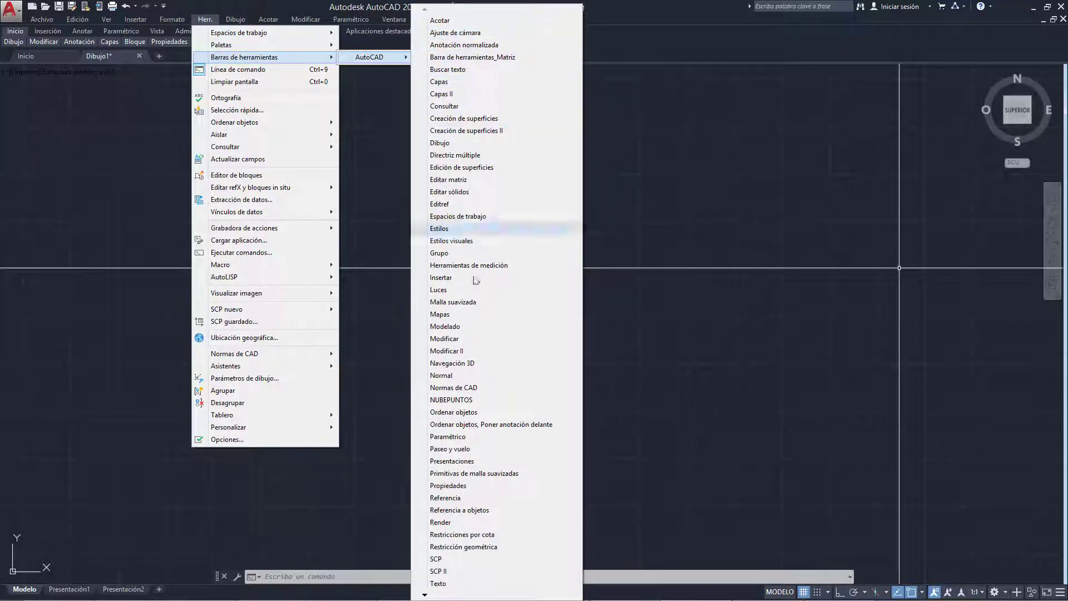
Display the Dibujo and Acotar toolbars and dock Acotar vertically at the edge.
click(463, 146)
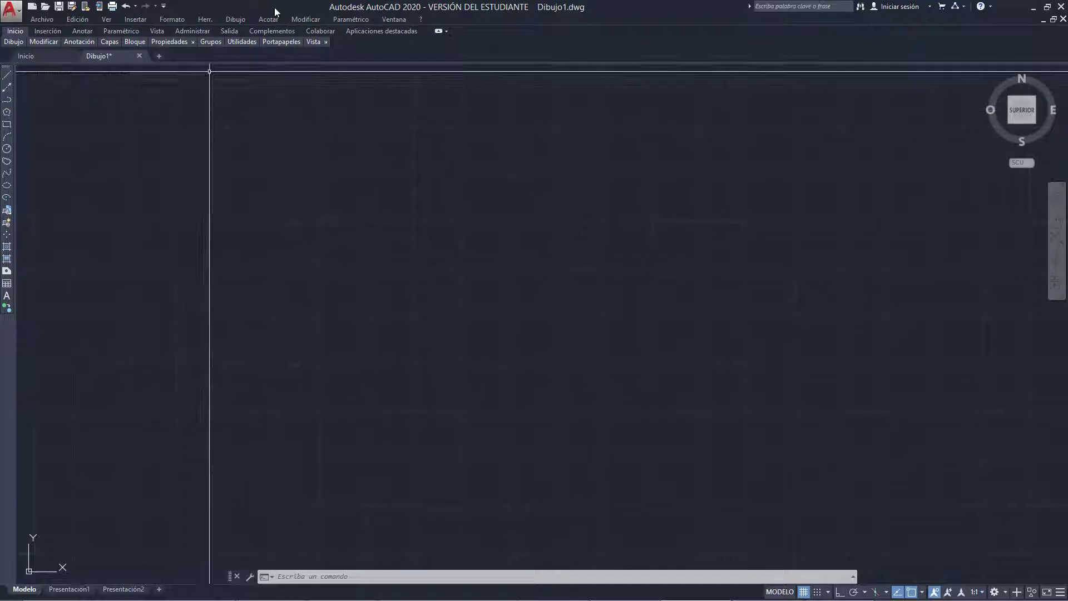
click(205, 19)
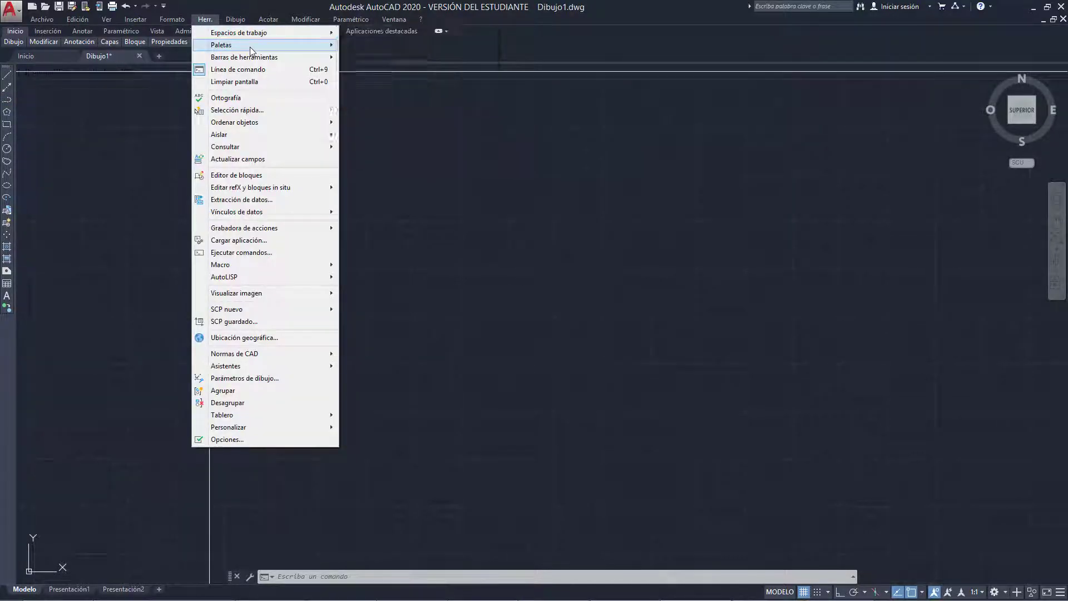
mouse_move(245, 57)
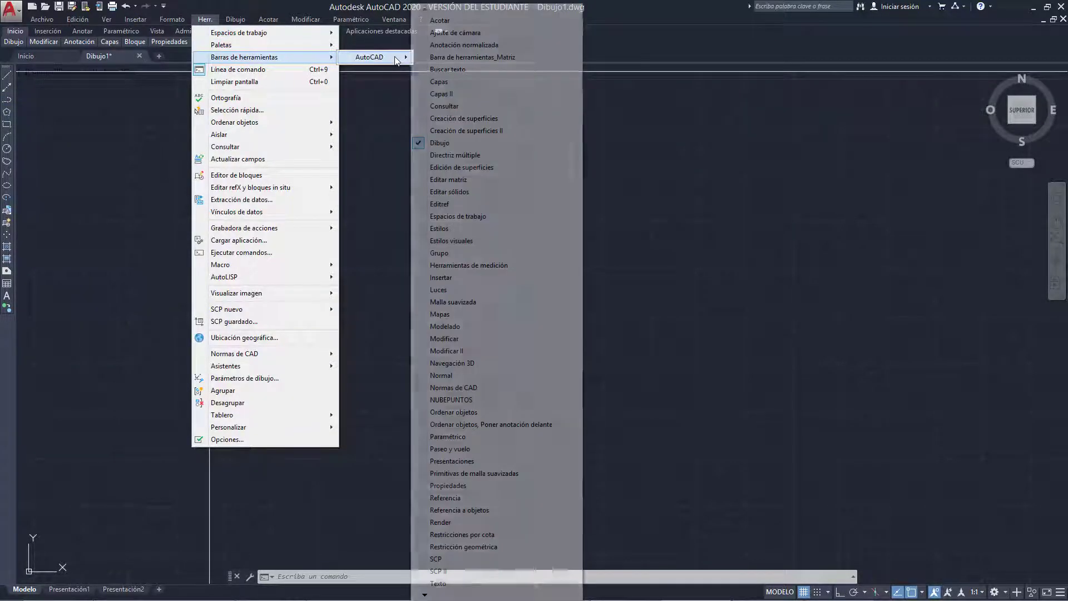
mouse_move(369, 57)
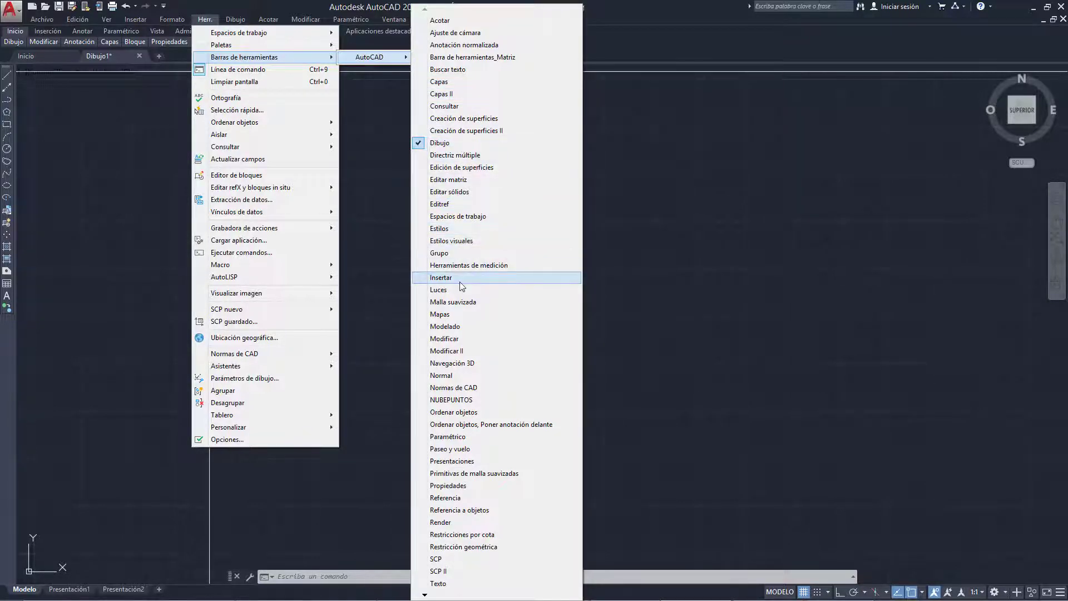
click(439, 20)
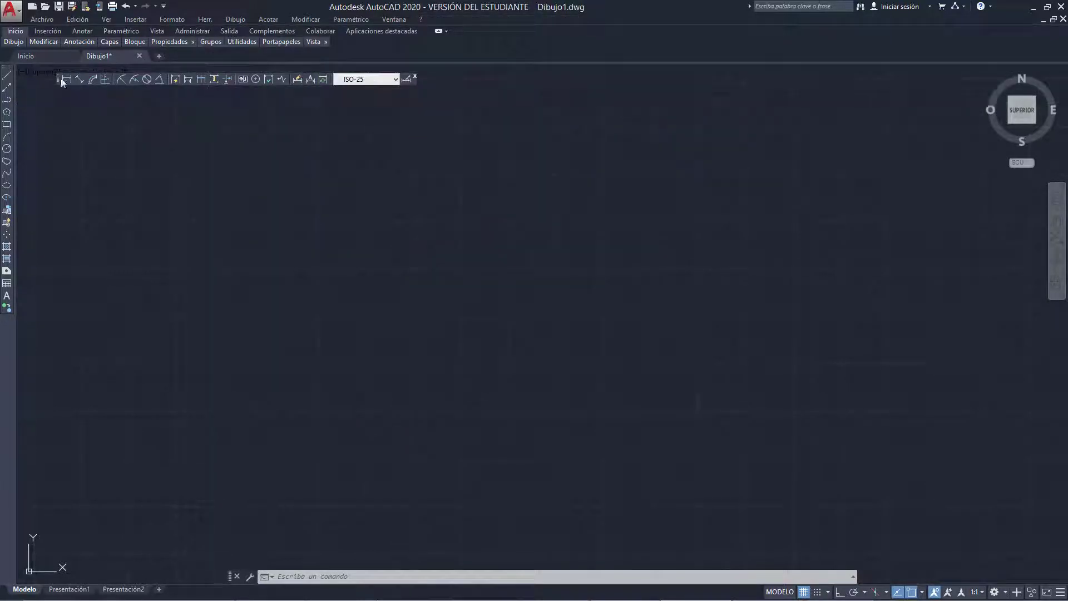
mouse_move(62, 83)
mouse_down()
mouse_move(11, 356)
mouse_move(459, 26)
mouse_move(12, 368)
mouse_up()
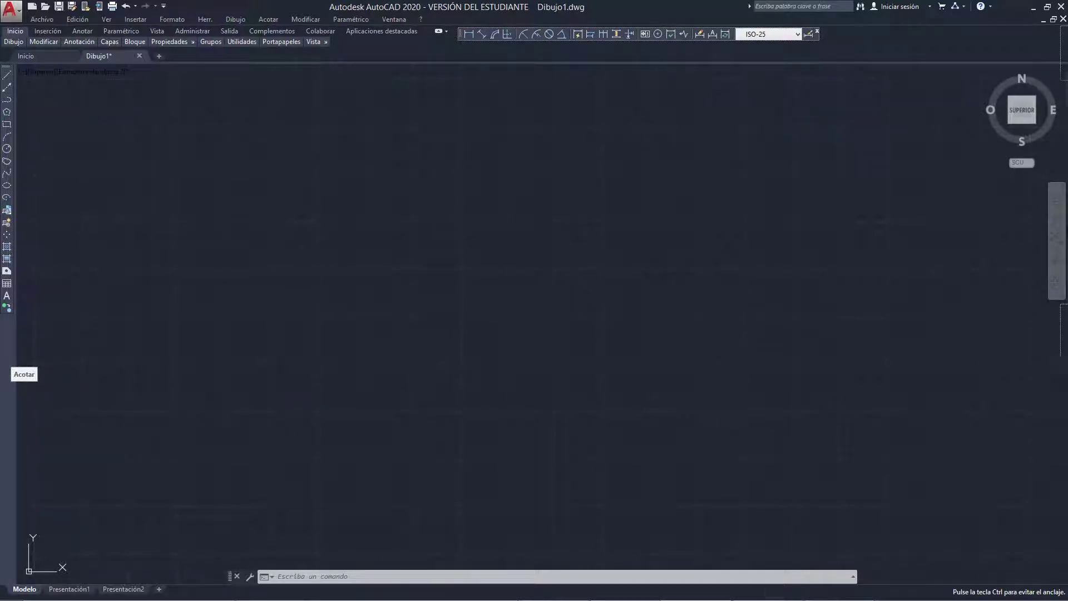
drag(1060, 308, 1059, 312)
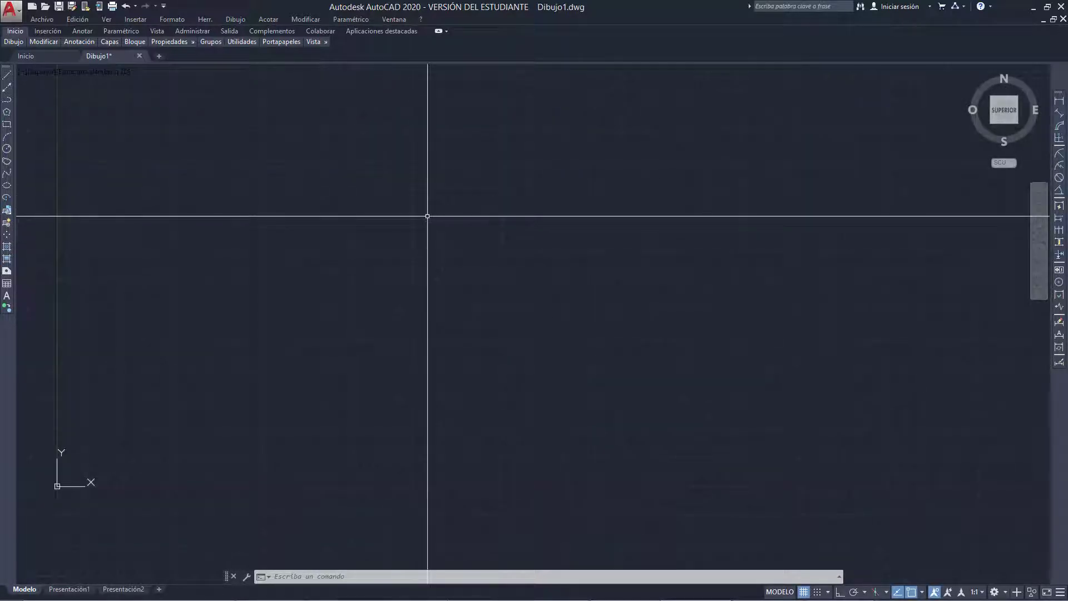
mouse_move(582, 83)
middle_down()
mouse_move(450, 216)
mouse_move(460, 201)
middle_up()
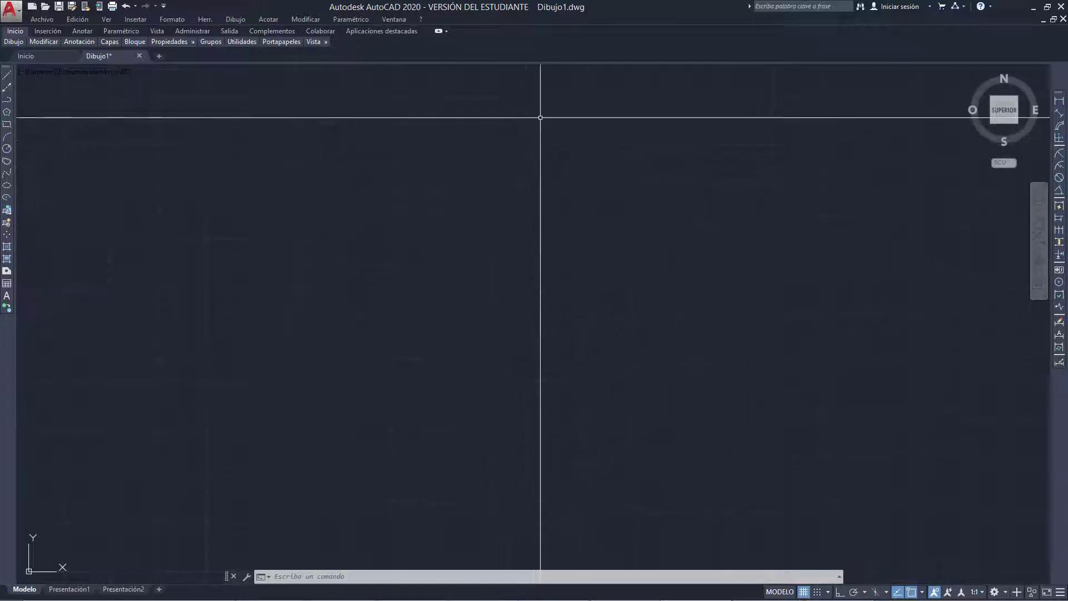
Undock and close both the Dibujo and Acotar toolbars.
drag(8, 69, 350, 134)
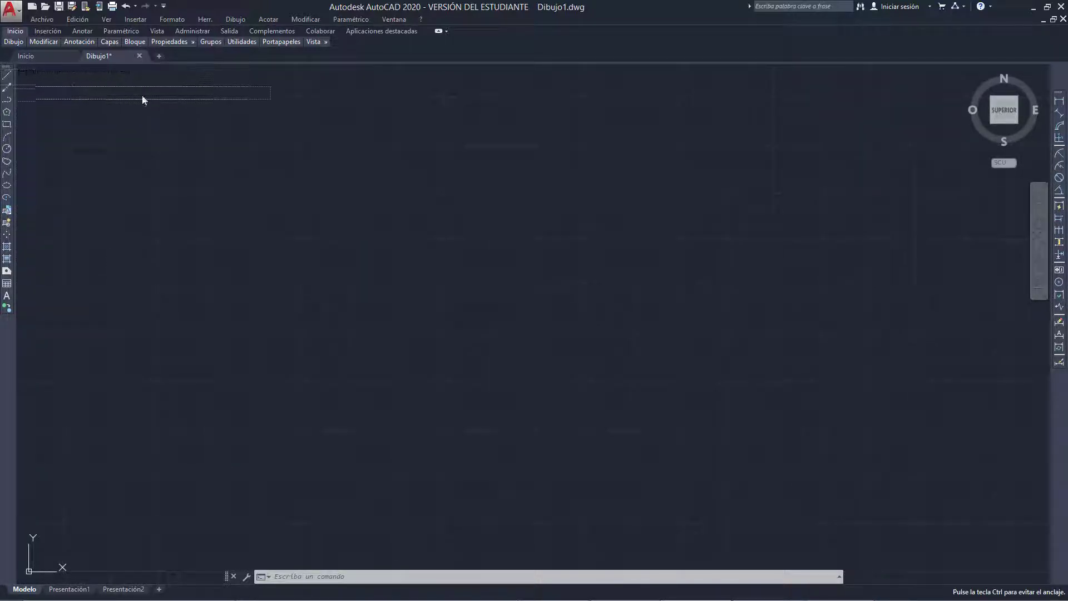
click(482, 131)
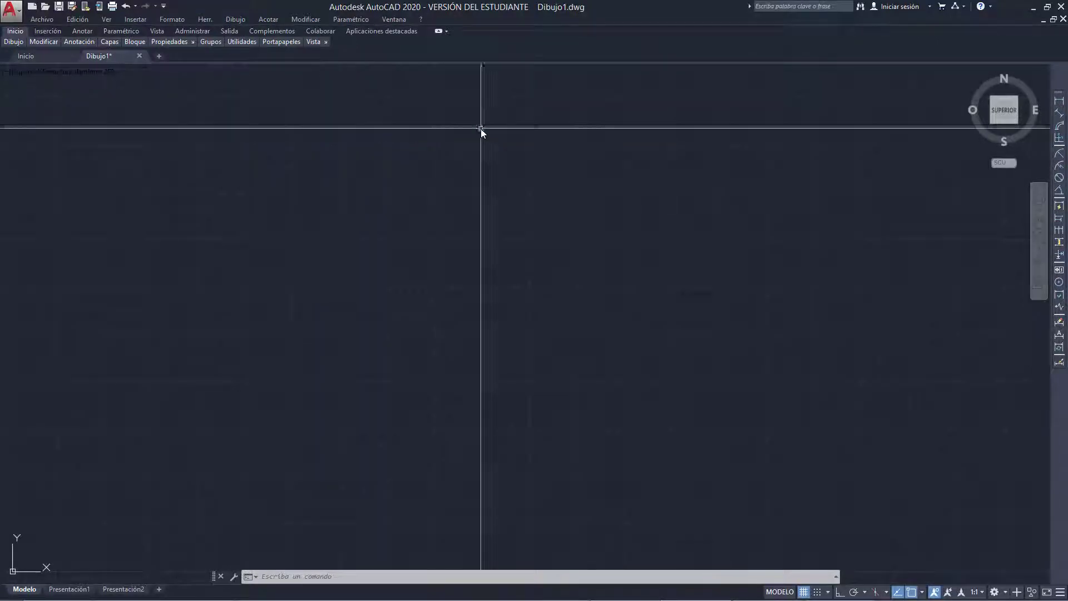
drag(637, 147, 714, 138)
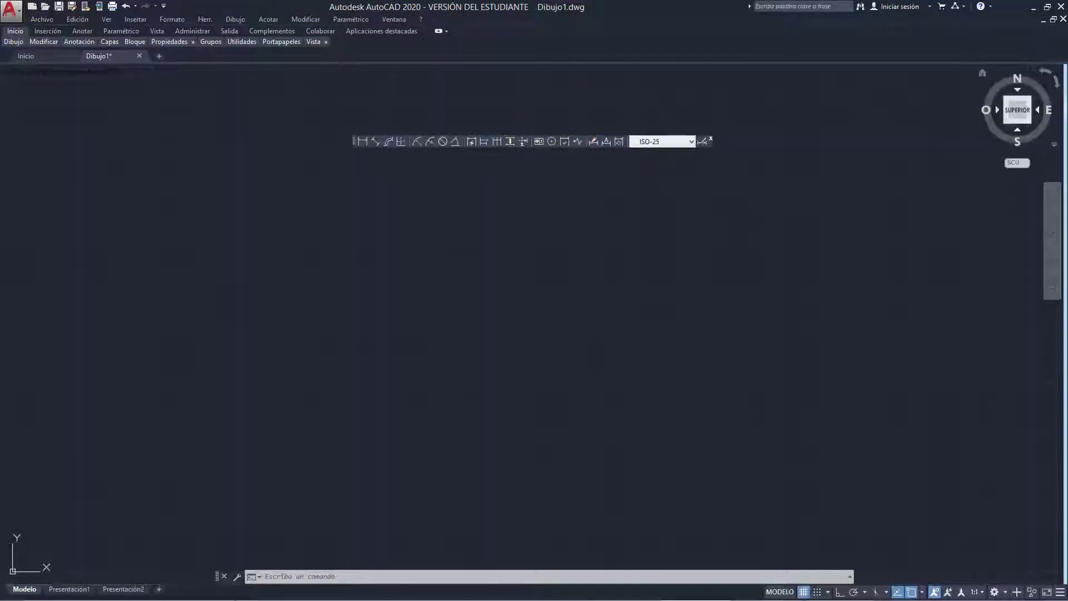
click(711, 139)
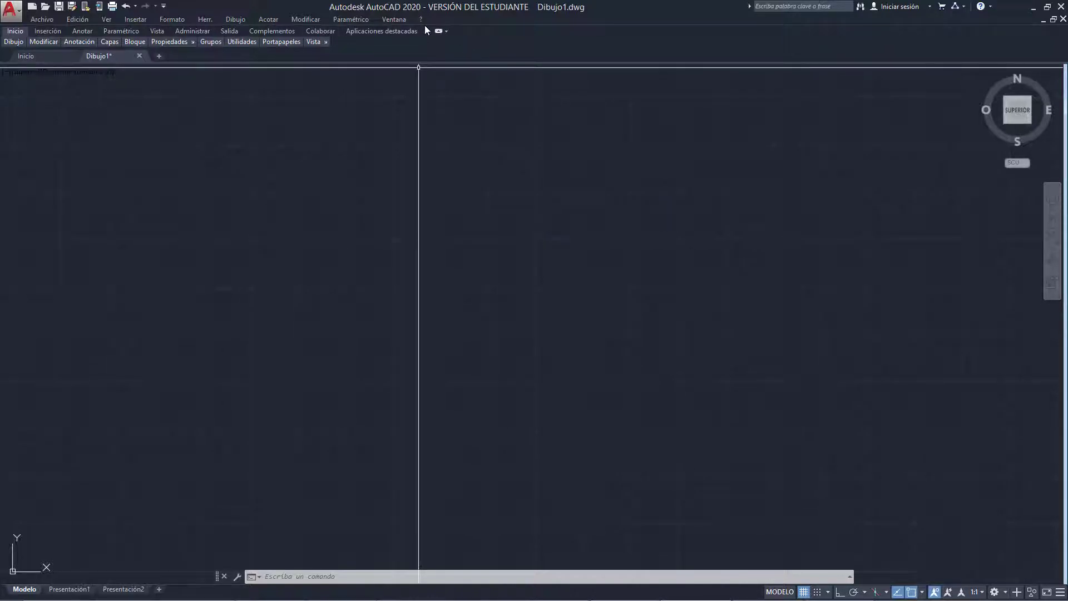
Restore the full ribbon and flick through Inserción and Paramétrico, back to Inicio.
click(446, 32)
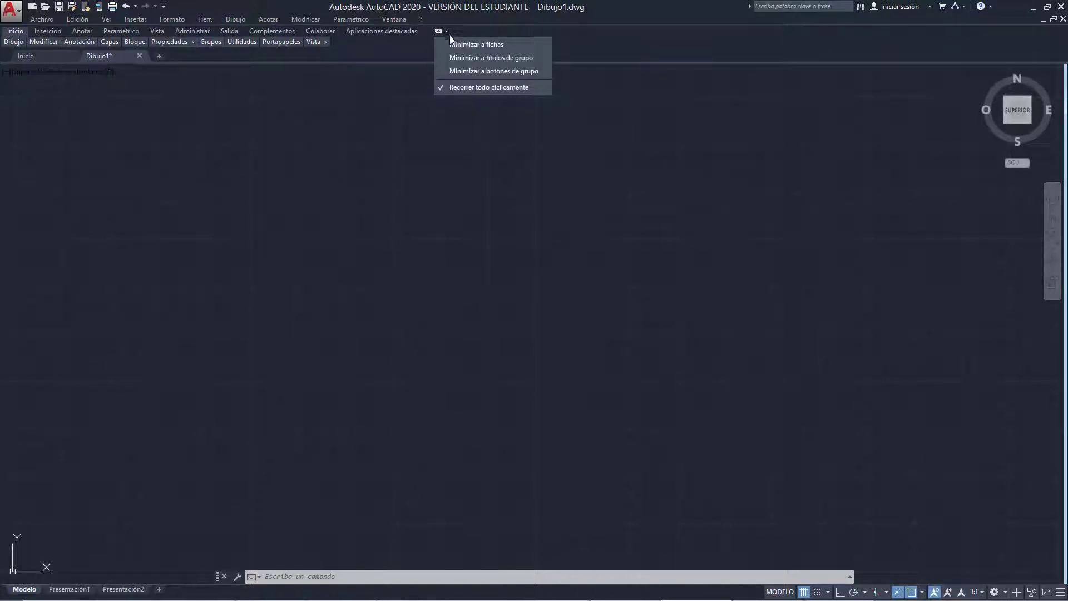
click(467, 44)
click(438, 32)
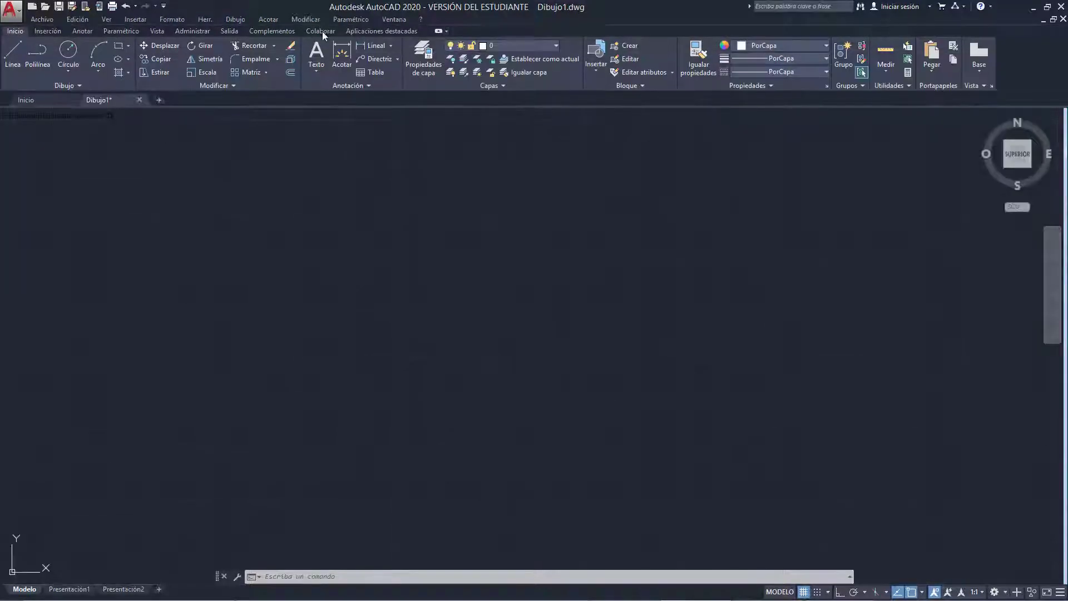
click(48, 31)
click(121, 31)
click(15, 31)
Browse the Dibujo menu, then hide the classic menu bar via the Quick Access dropdown.
click(242, 21)
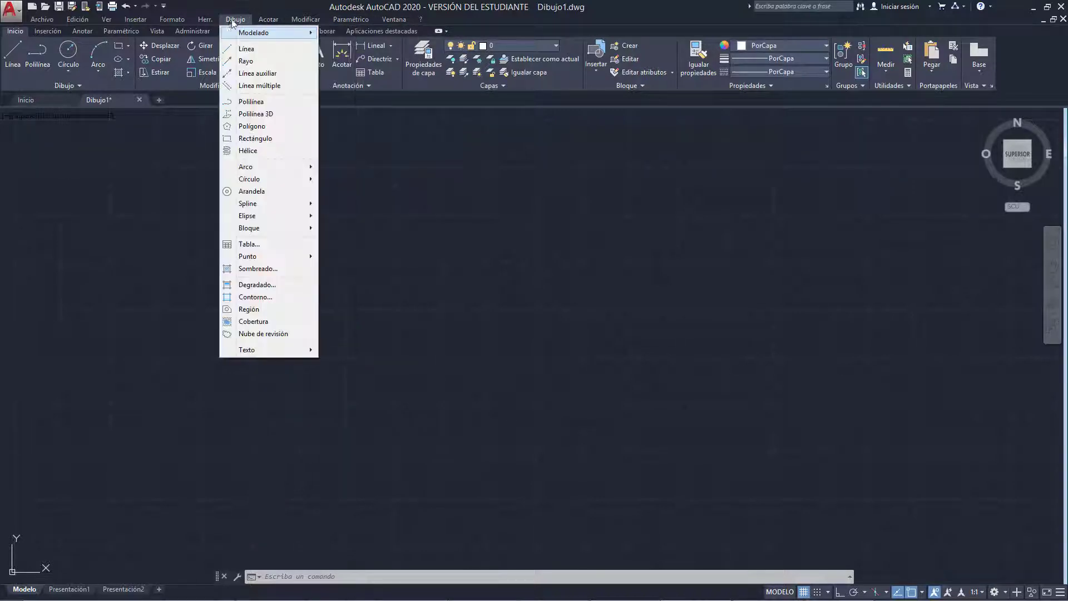
click(164, 6)
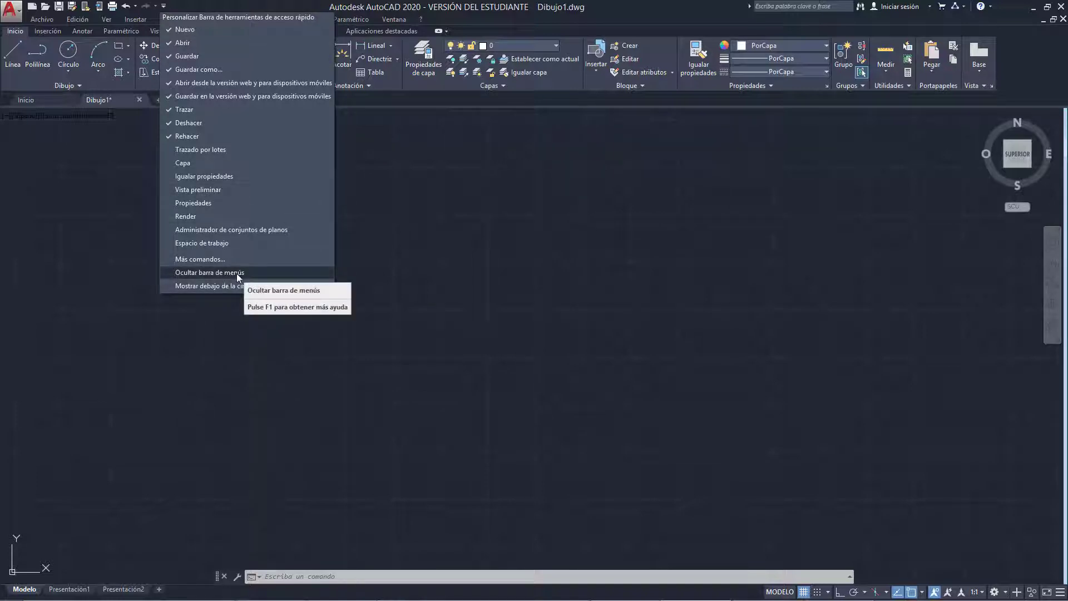
click(236, 272)
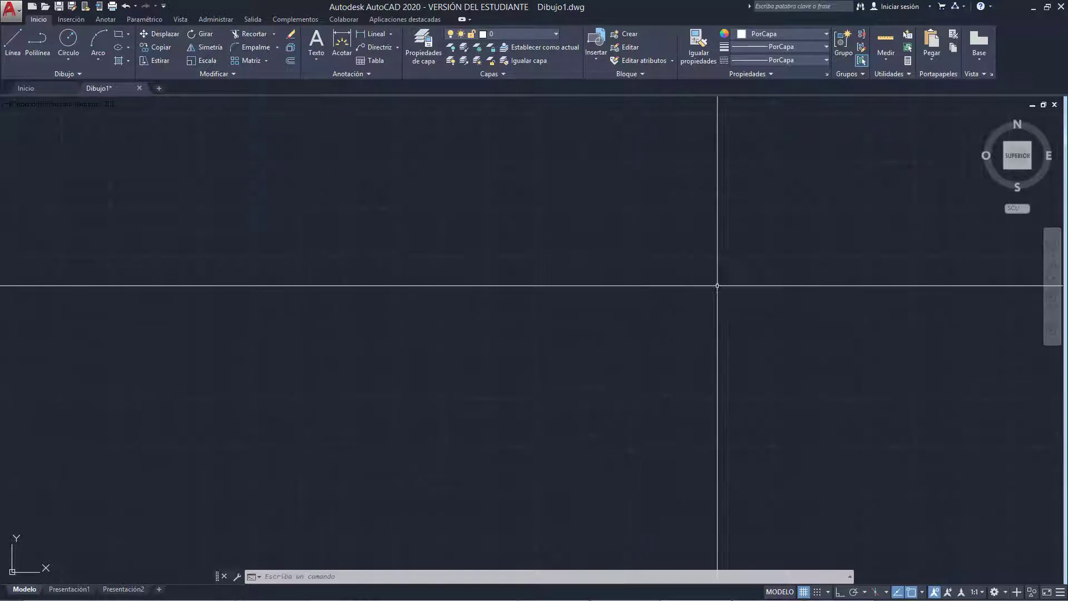
mouse_move(720, 283)
middle_down()
mouse_move(722, 312)
mouse_move(660, 305)
middle_up()
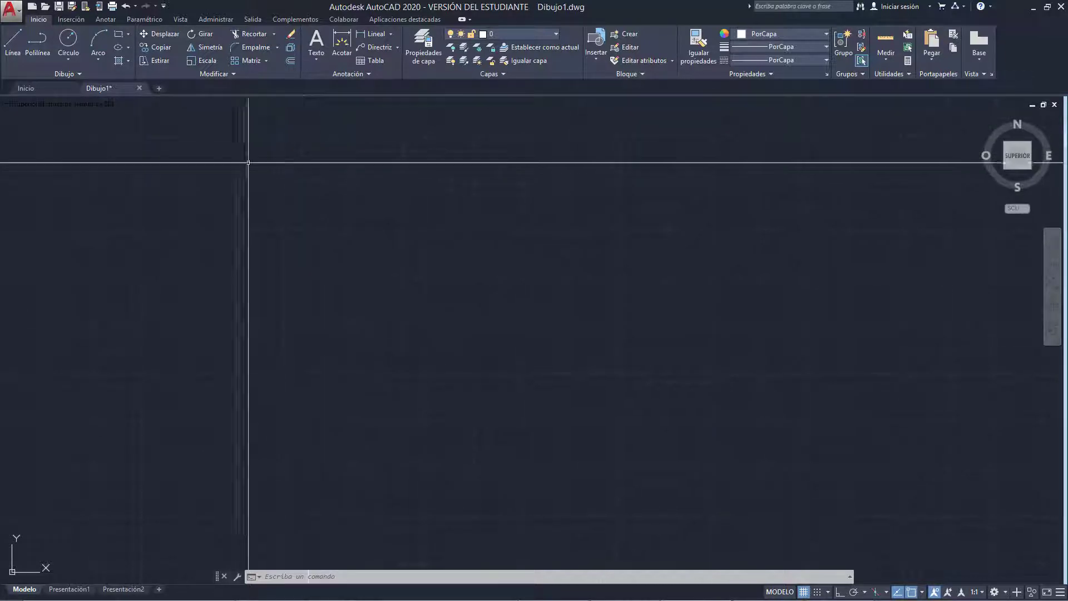
middle_drag(248, 165, 209, 244)
middle_drag(206, 360, 209, 367)
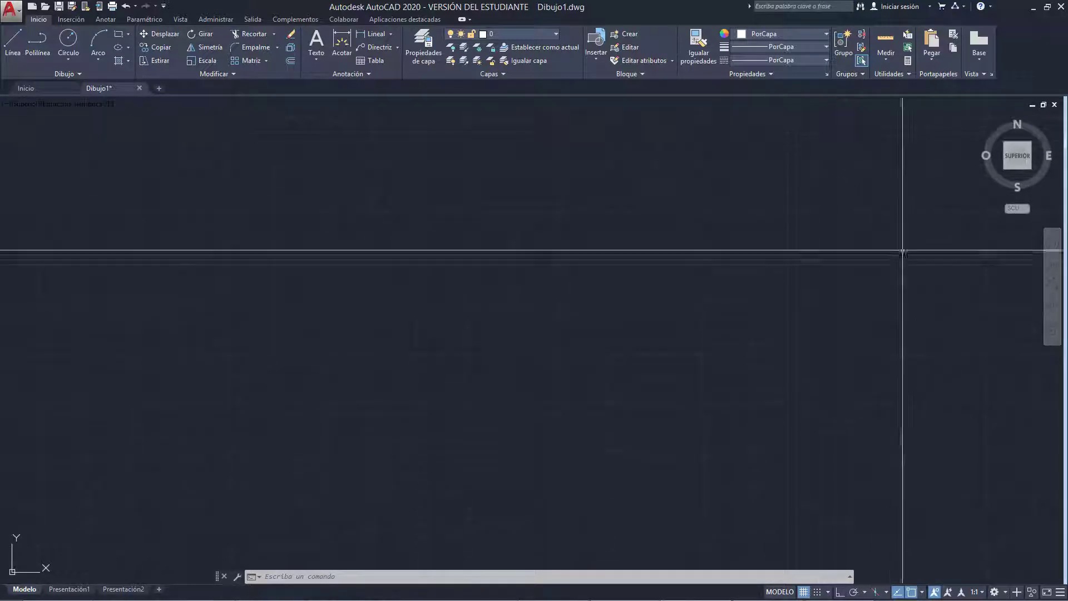
middle_drag(909, 239, 822, 406)
click(803, 591)
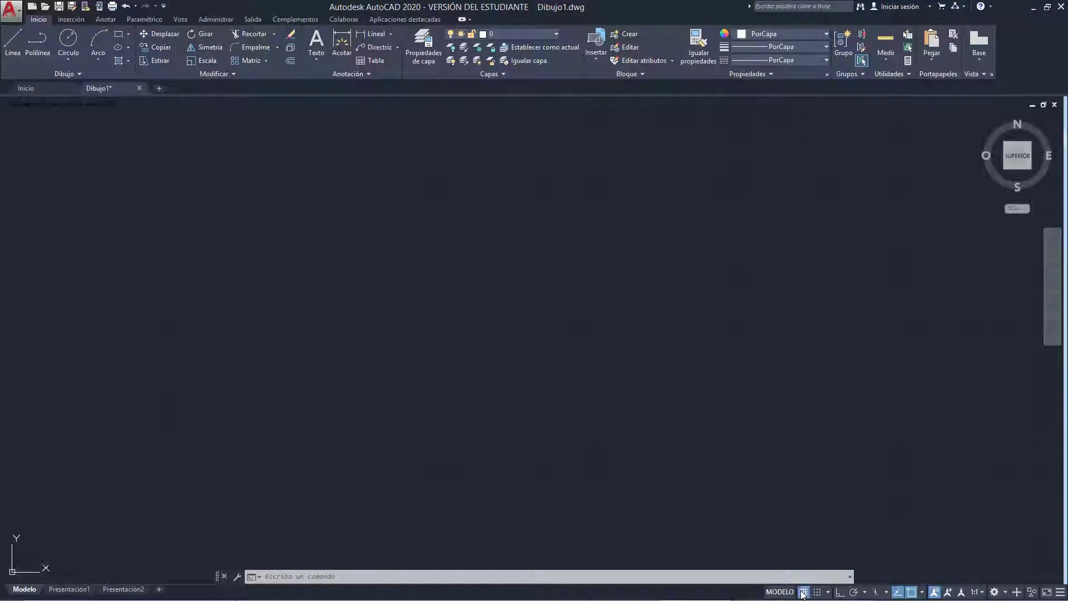
middle_drag(346, 238, 334, 280)
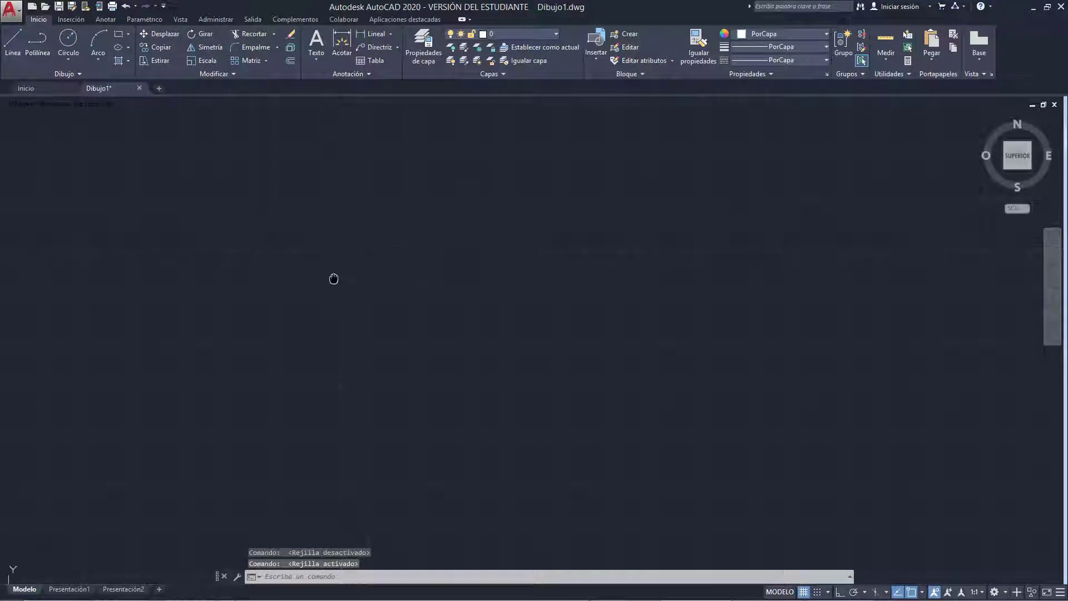
mouse_move(253, 224)
middle_down()
mouse_move(337, 198)
mouse_move(131, 100)
middle_up()
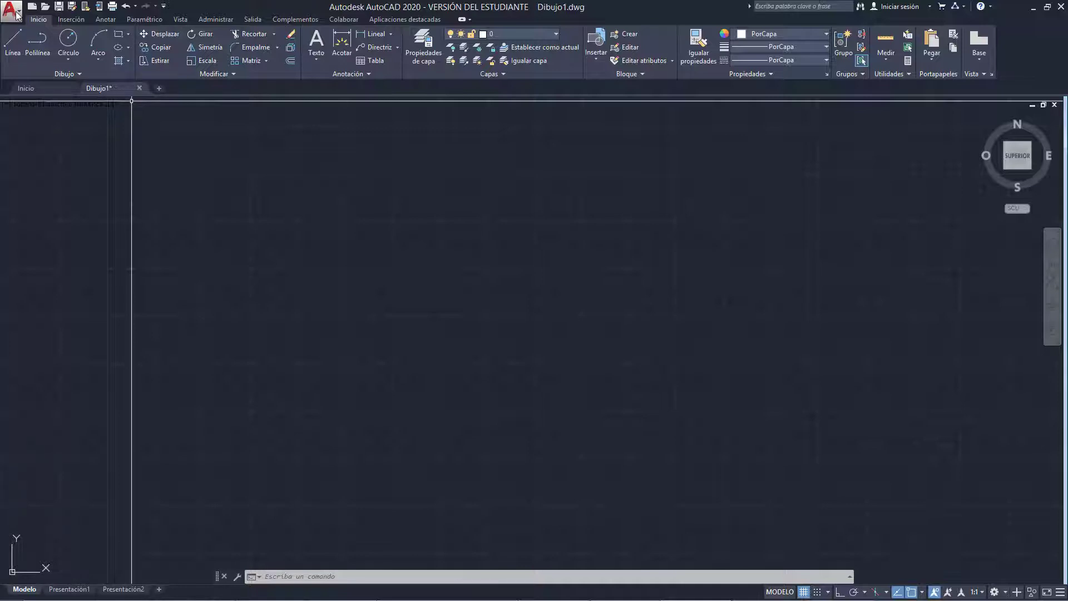
click(16, 15)
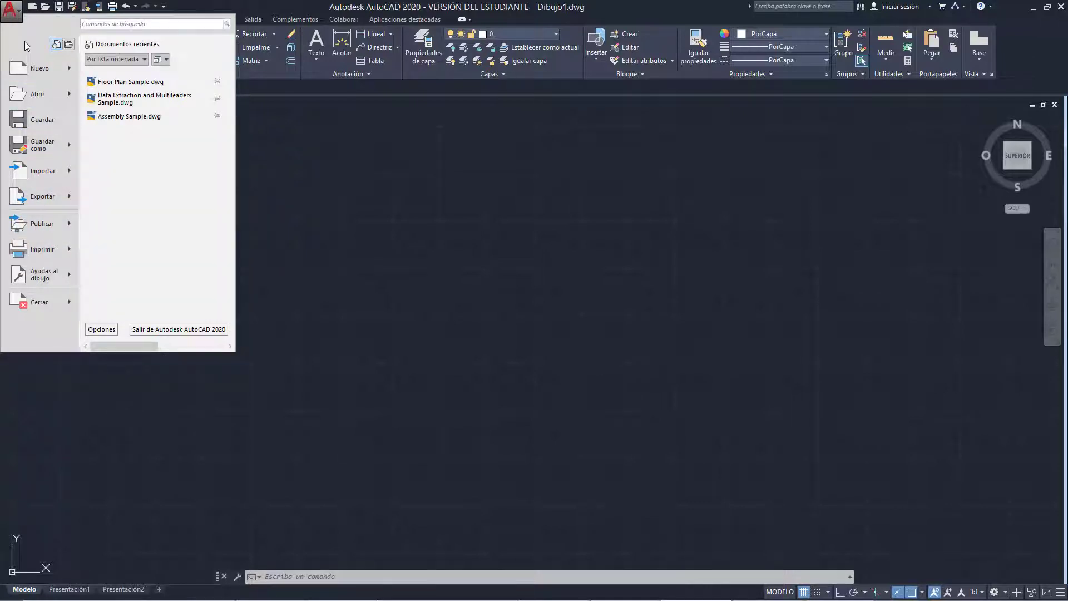
click(18, 12)
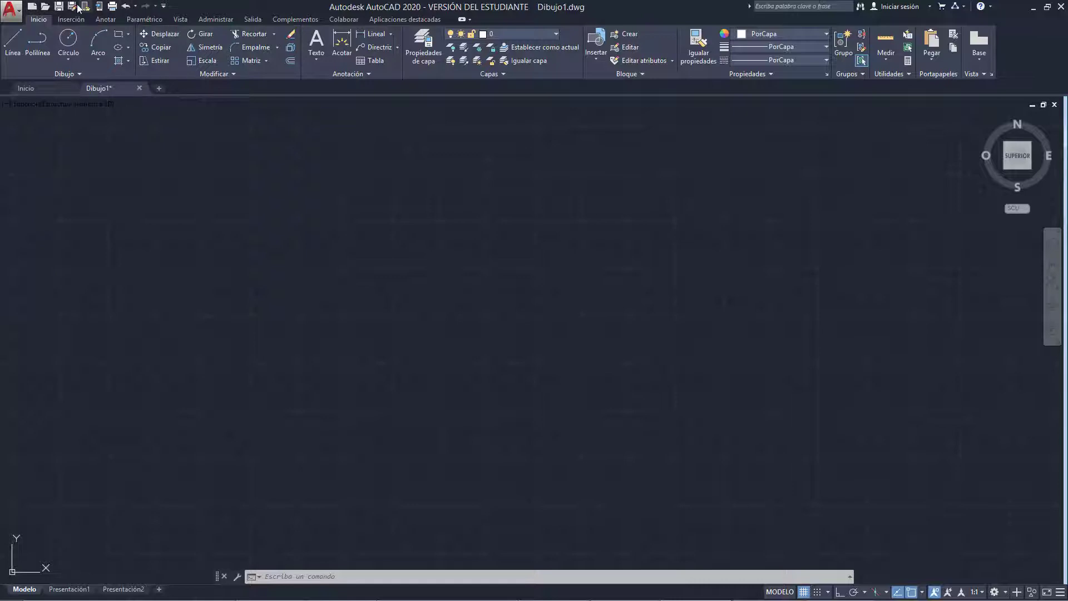
click(19, 8)
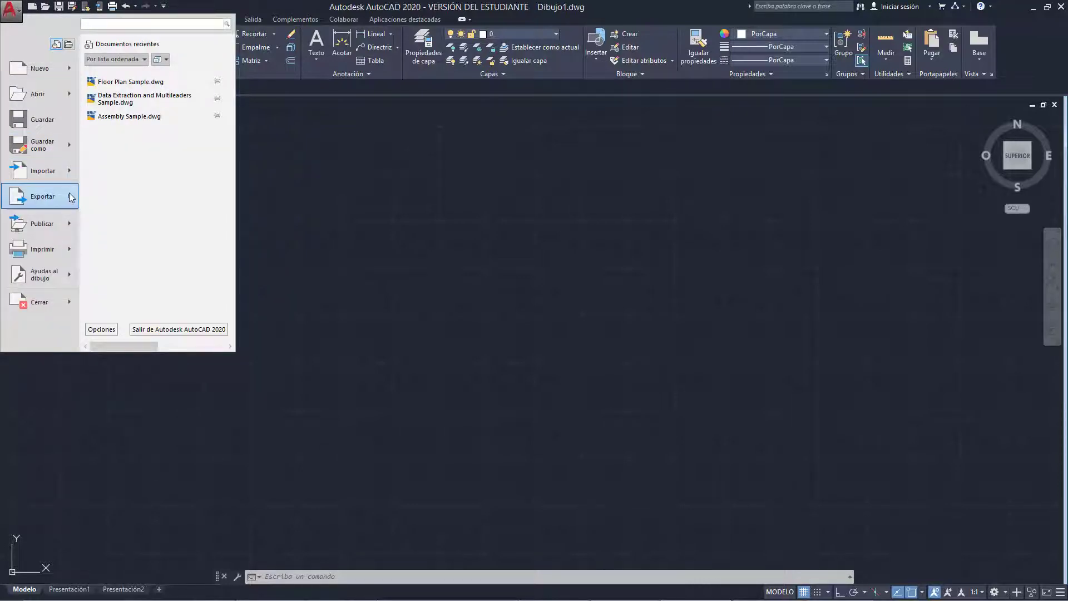
click(86, 10)
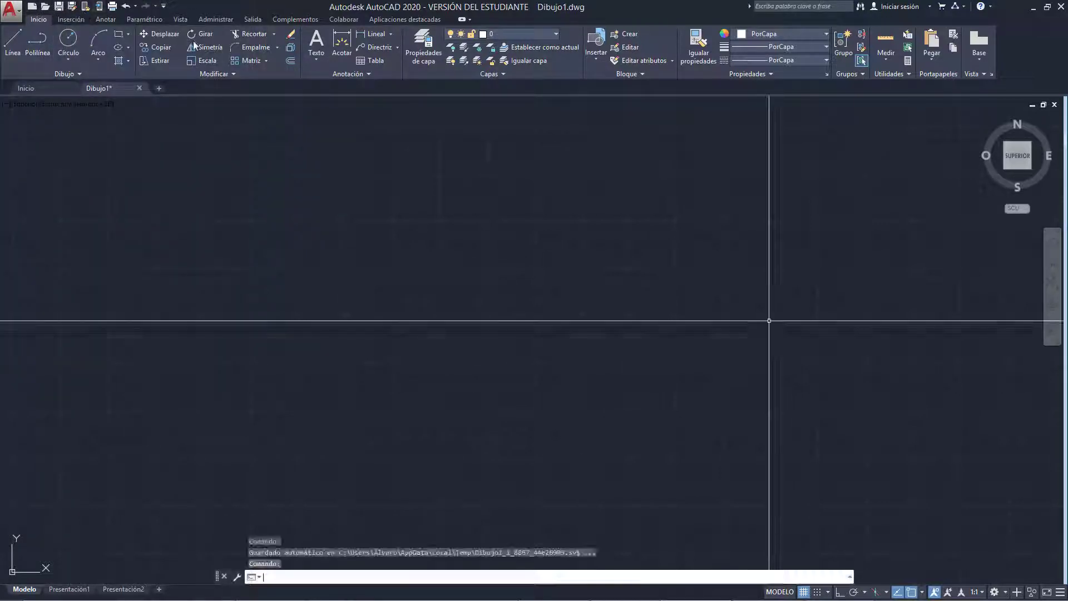
Add Igualar propiedades to the Quick Access Toolbar, try it, then remove it.
click(164, 6)
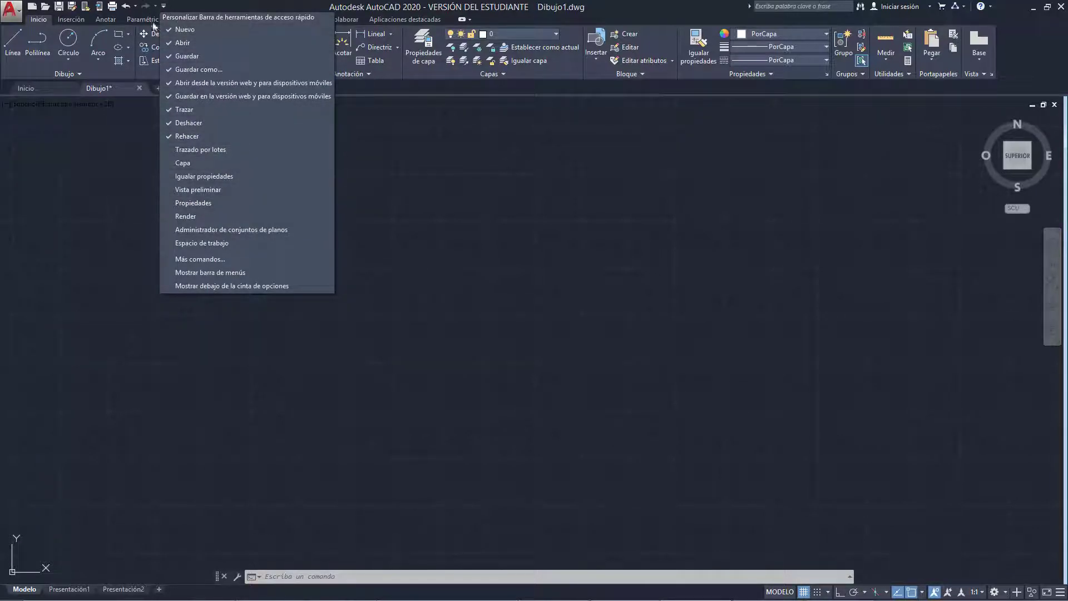
click(225, 177)
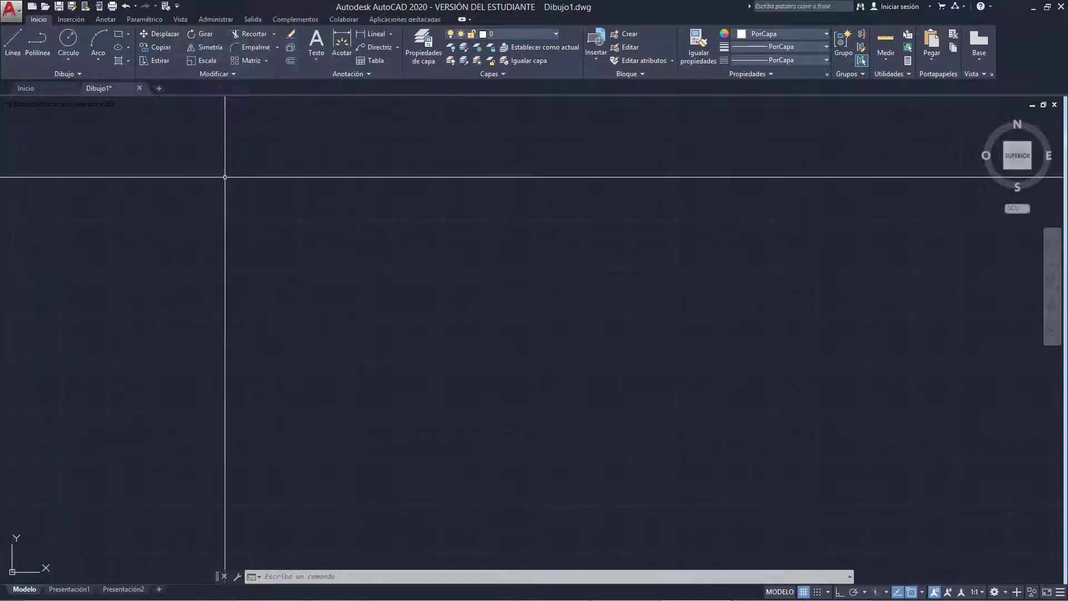
click(168, 10)
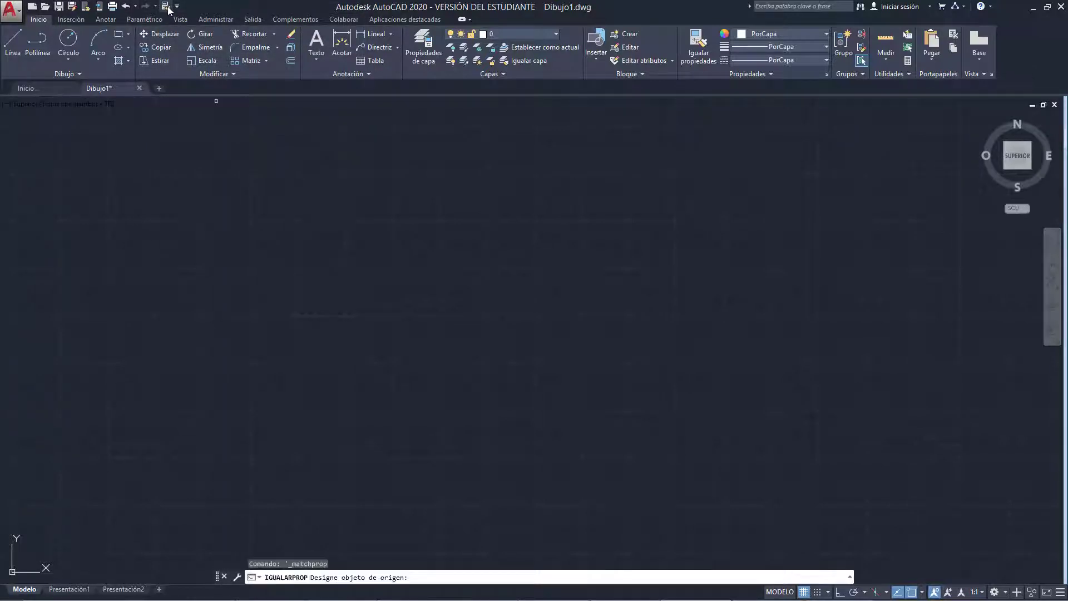
right_click(169, 10)
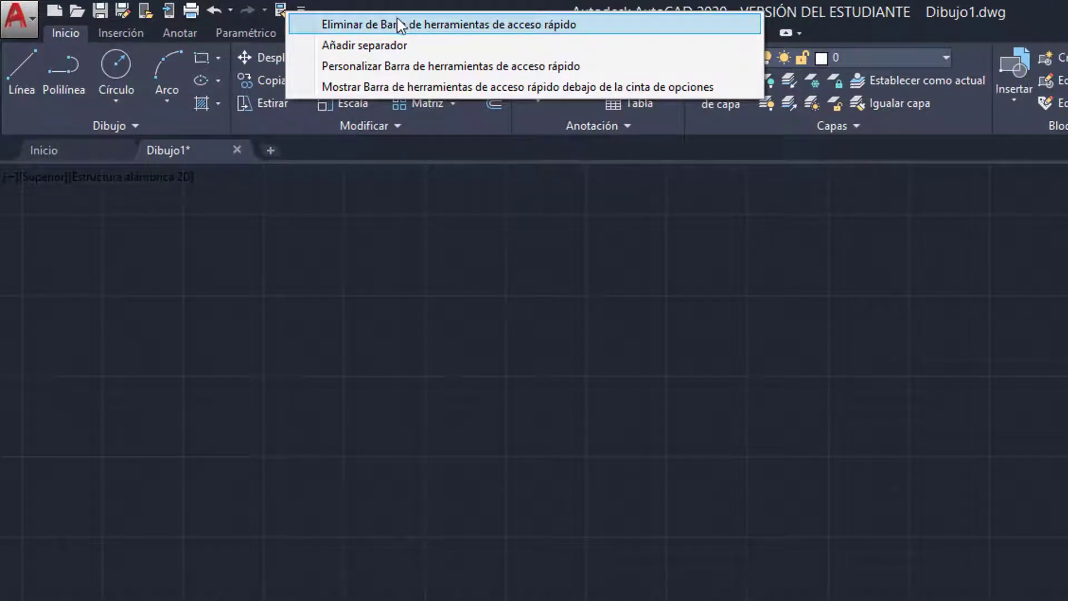
click(399, 25)
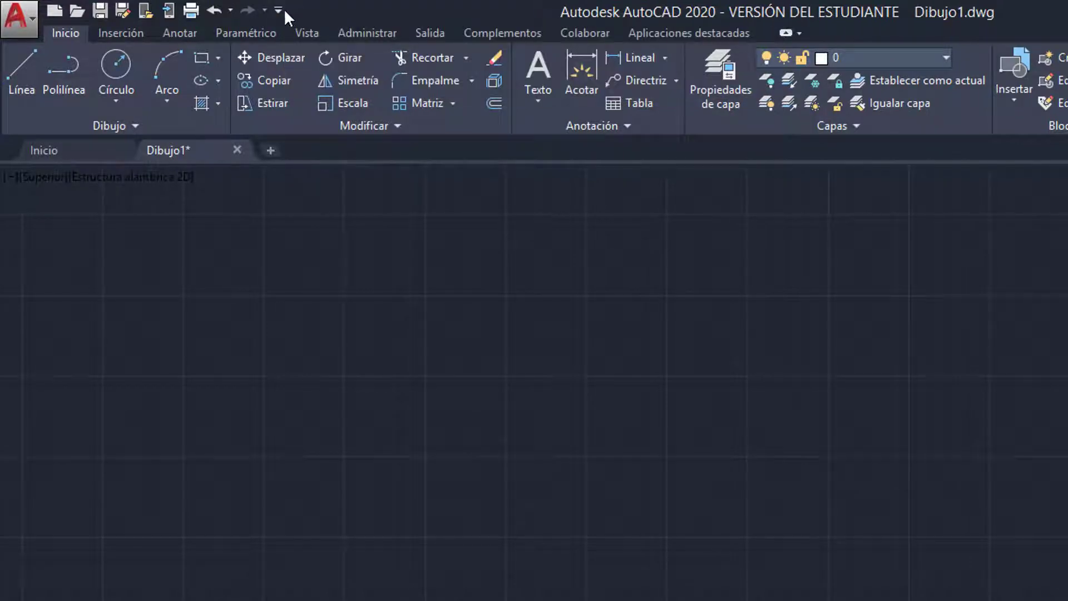
Open the CUI window via Más comandos and find the SIMETRÍA command.
click(281, 9)
click(372, 441)
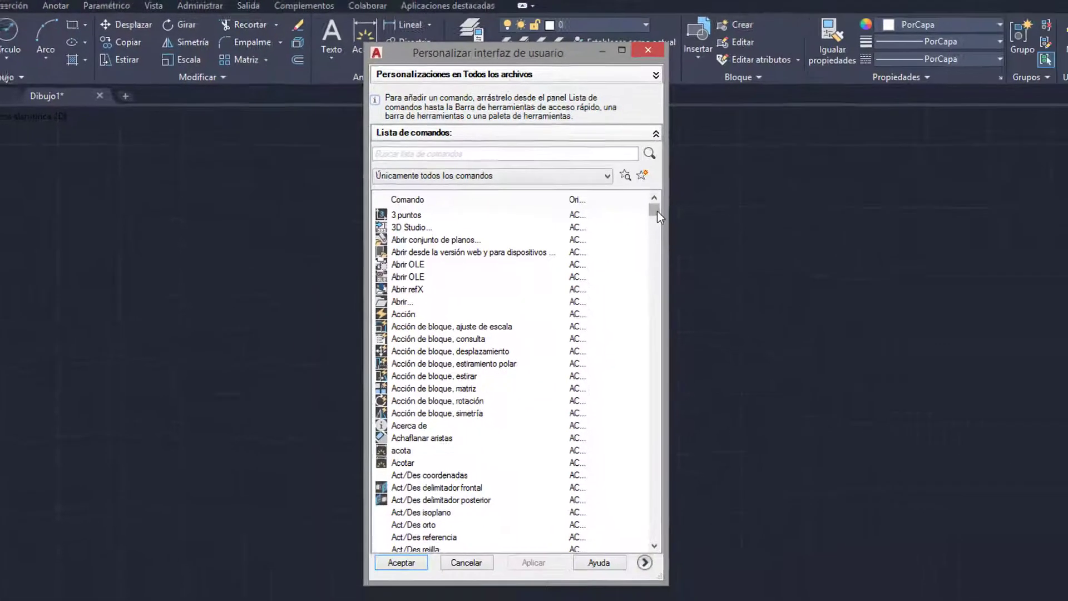
mouse_move(657, 216)
mouse_down()
mouse_move(570, 262)
mouse_move(546, 476)
mouse_move(550, 184)
mouse_up()
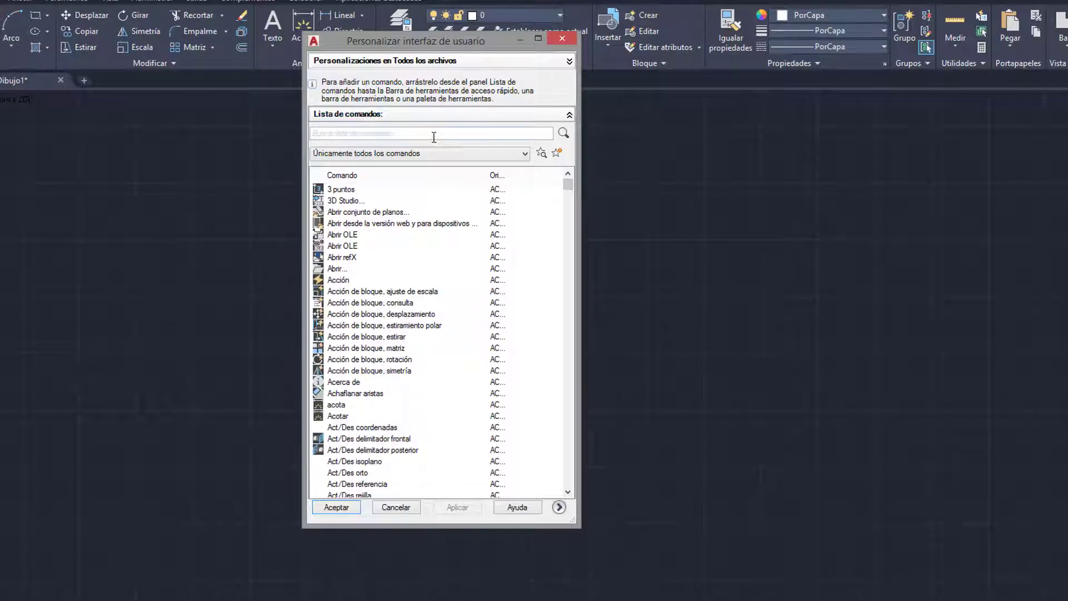
click(434, 134)
text(SIMET)
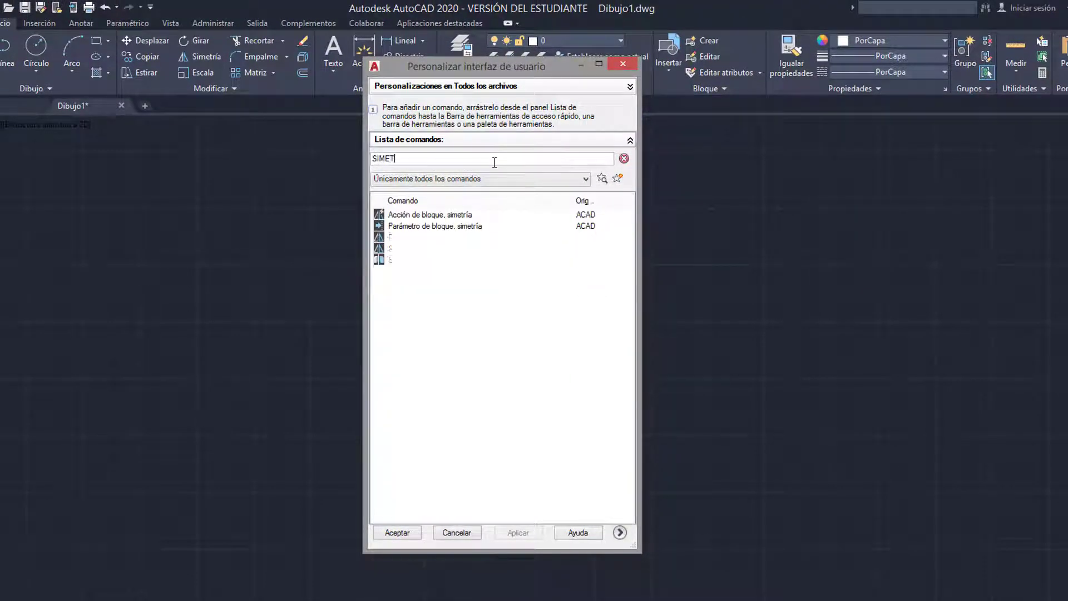
text(RÍA)
click(388, 248)
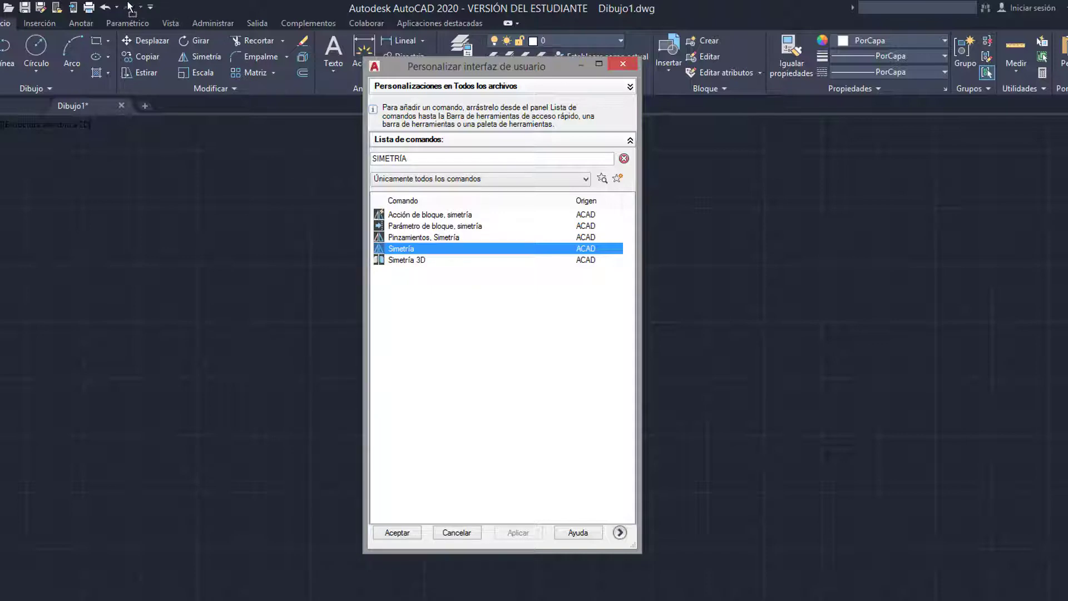
Clear the SIMETRÍA search so the full command list shows, and open the category filter.
mouse_move(117, 10)
mouse_down()
mouse_move(102, 10)
mouse_move(130, 10)
mouse_up()
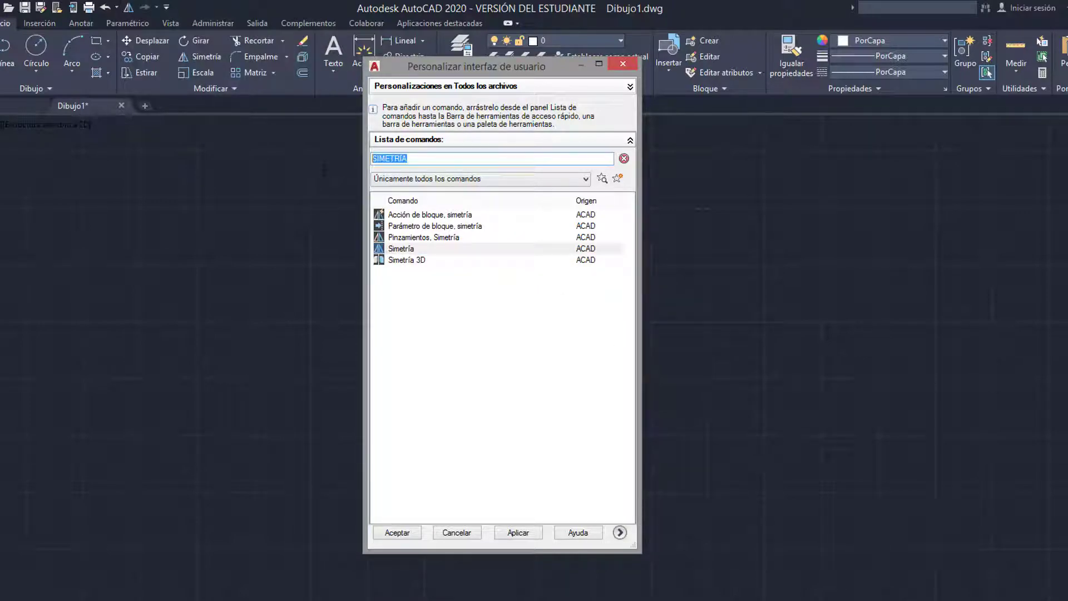
key(BackSpace)
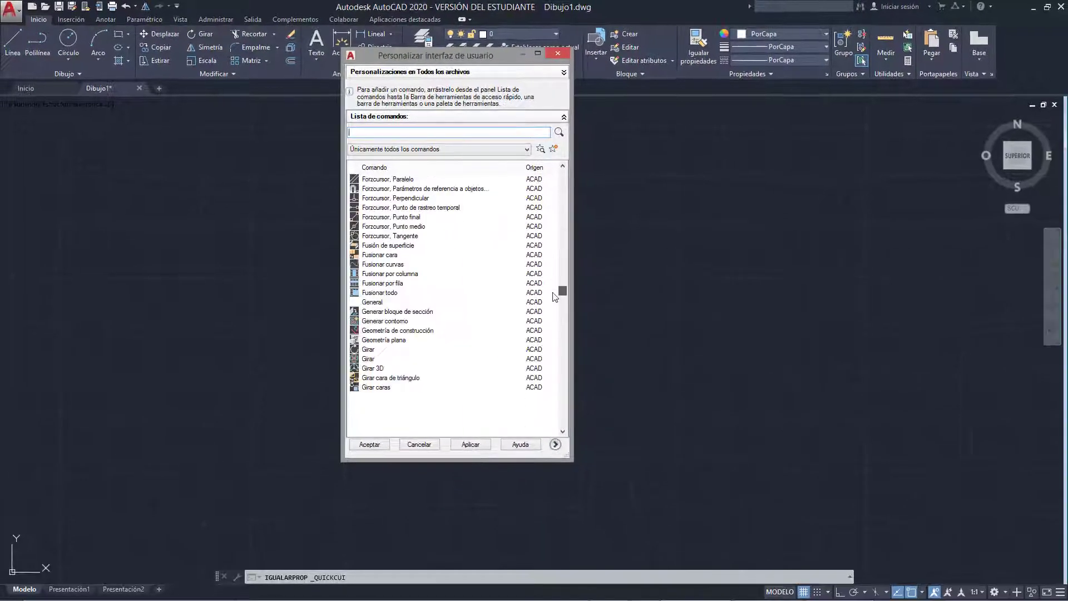
drag(629, 214, 483, 428)
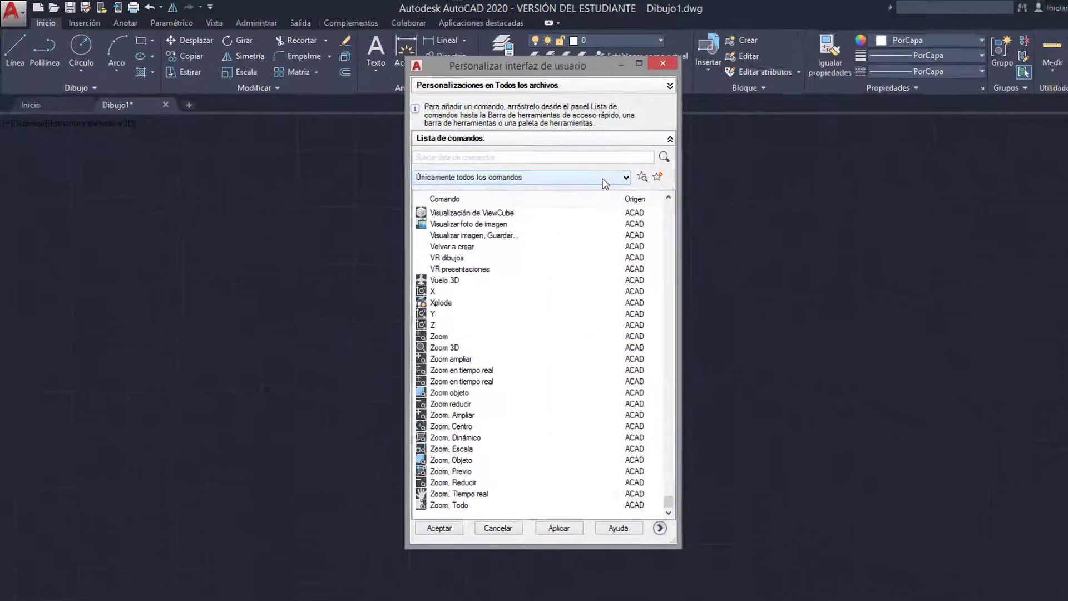
click(605, 183)
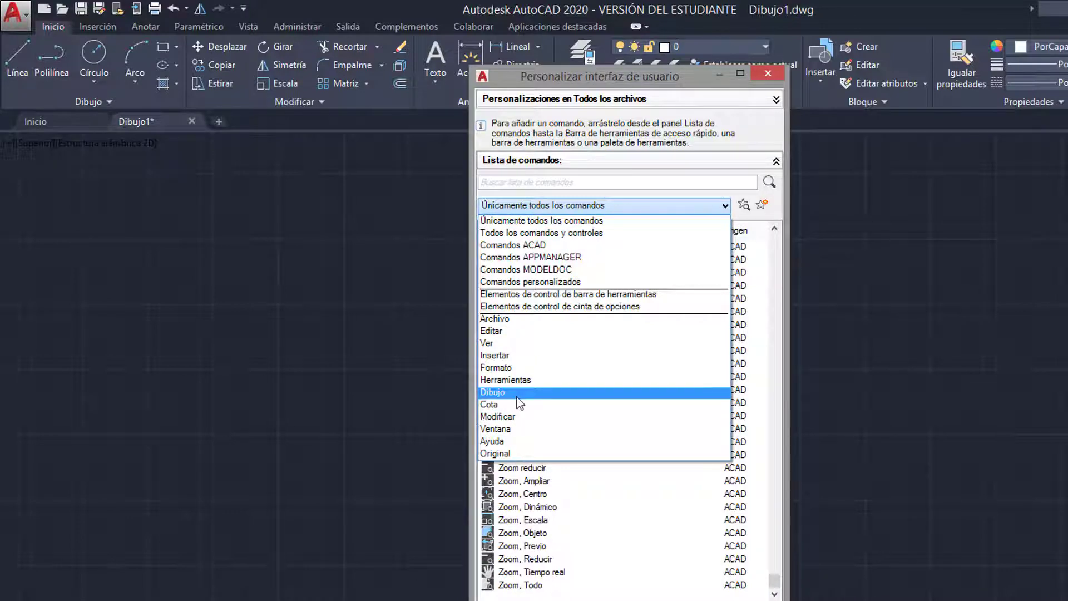
Filter the command list to Dibujo, scroll through it, and close the CUI with Aceptar.
click(505, 392)
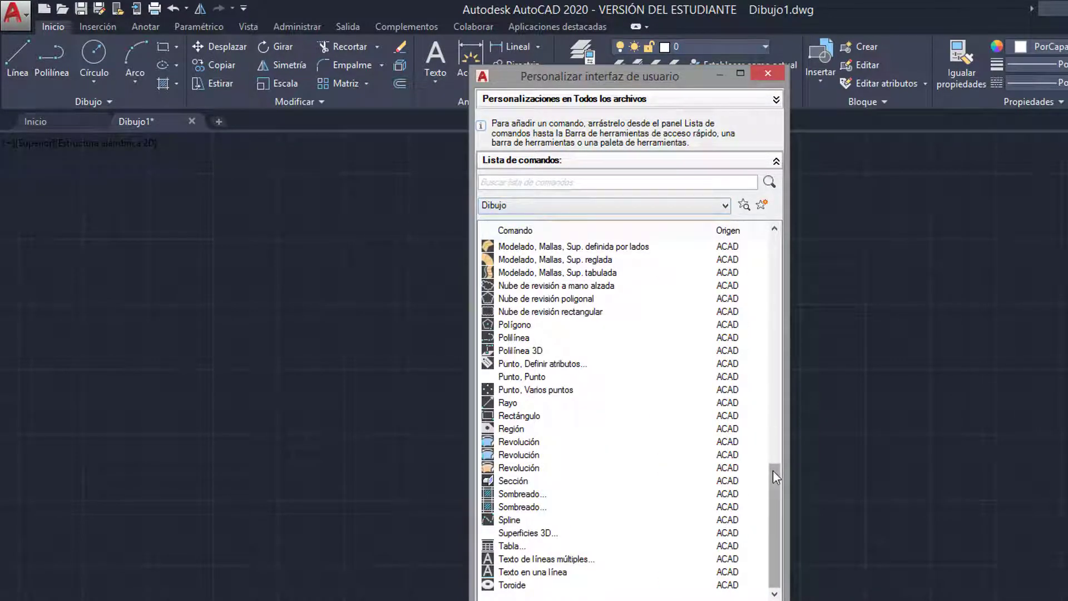
scroll(644, 339, up, 10)
scroll(644, 339, up, 8)
scroll(750, 429, down, 6)
scroll(751, 428, down, 7)
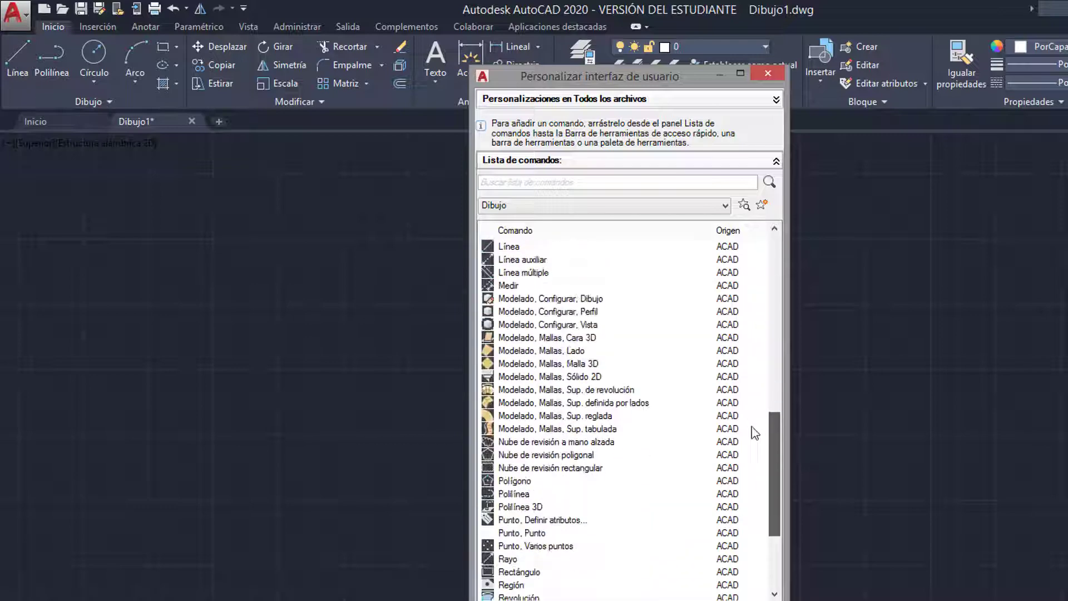
scroll(751, 428, down, 5)
drag(777, 491, 776, 261)
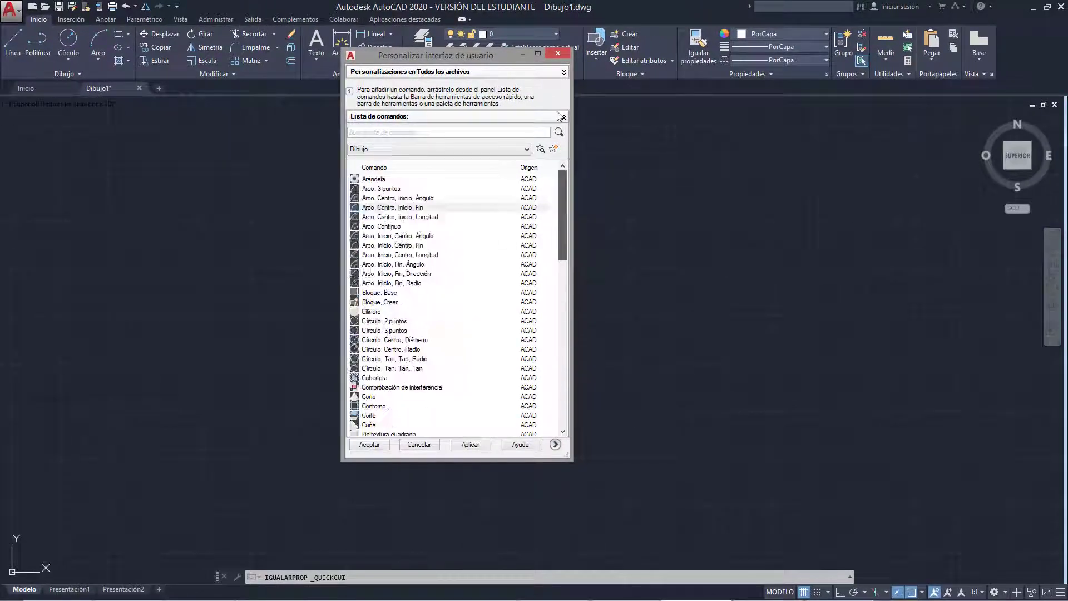
click(371, 444)
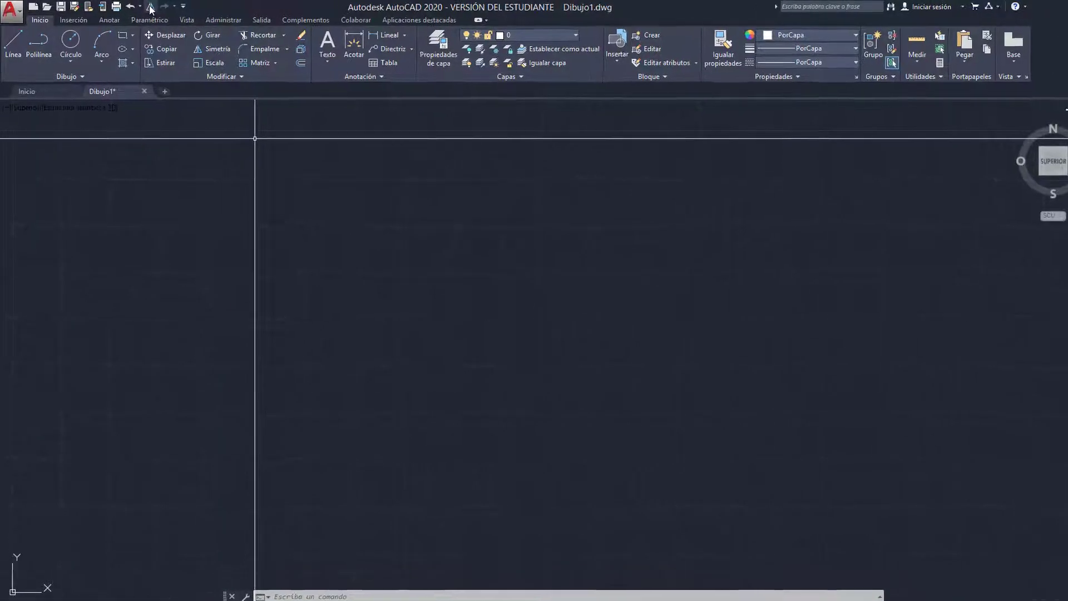
Remove the newly added command icon from the Quick Access Toolbar.
right_click(144, 9)
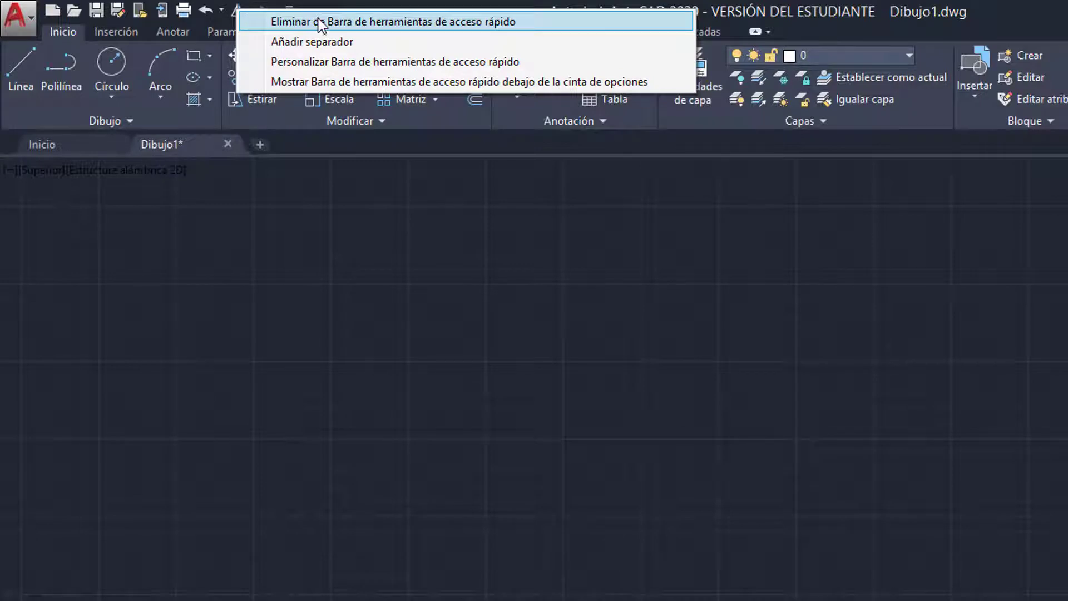
click(323, 22)
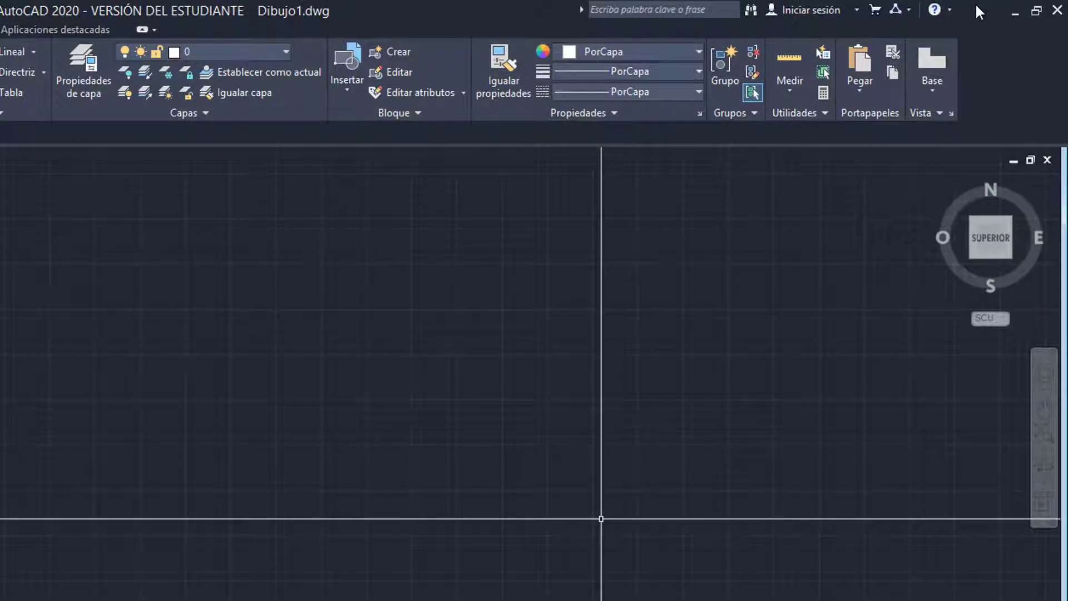
Search the Help for 'SIMETRÍA' and scroll through the results.
click(673, 10)
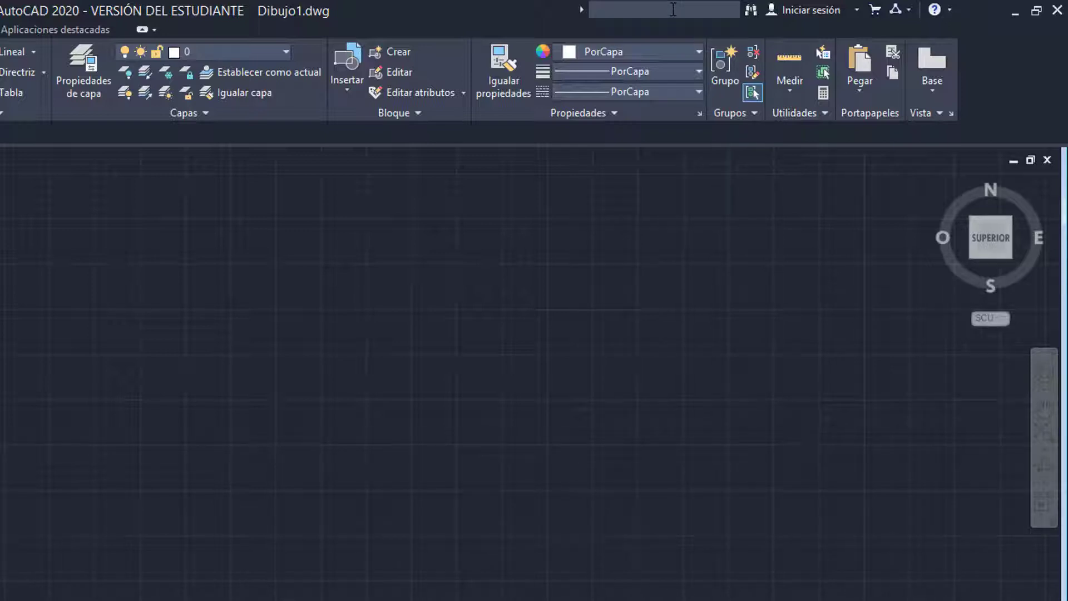
text(SIMETRÍA)
key(Return)
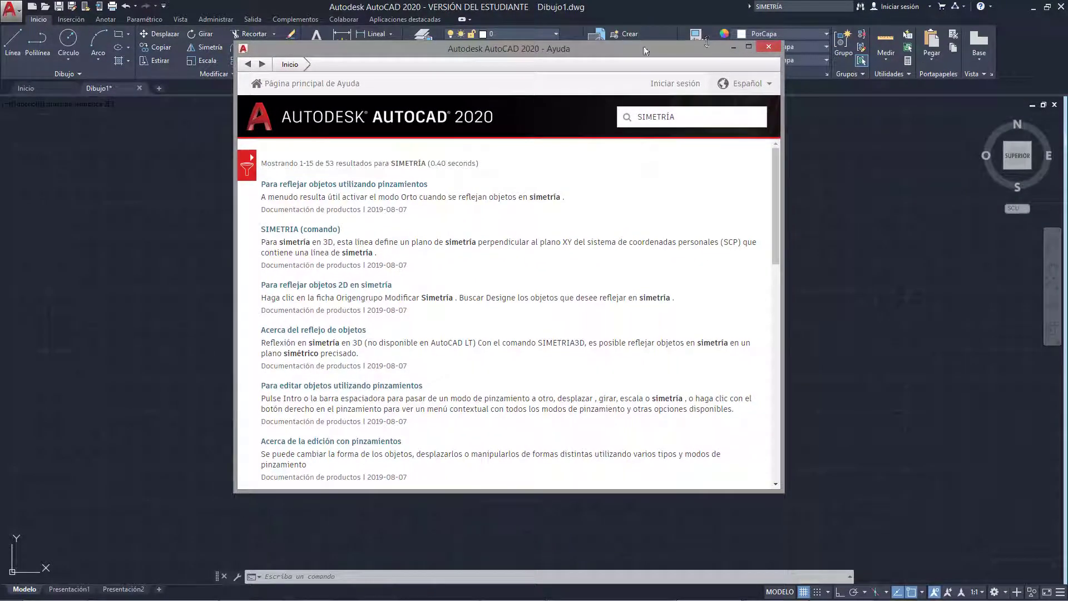
drag(643, 49, 669, 84)
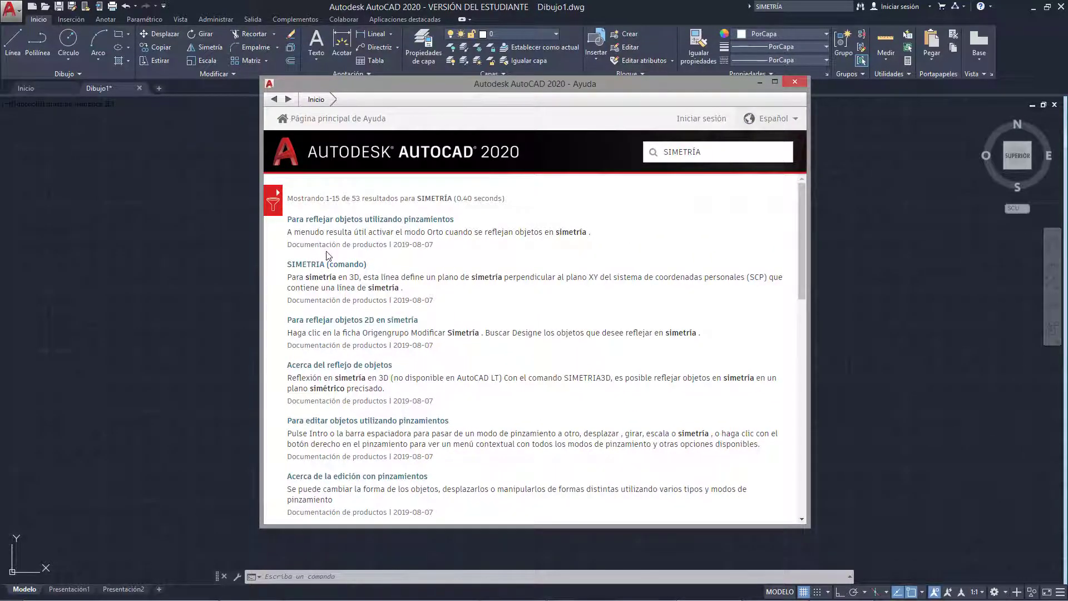
scroll(328, 256, down, 4)
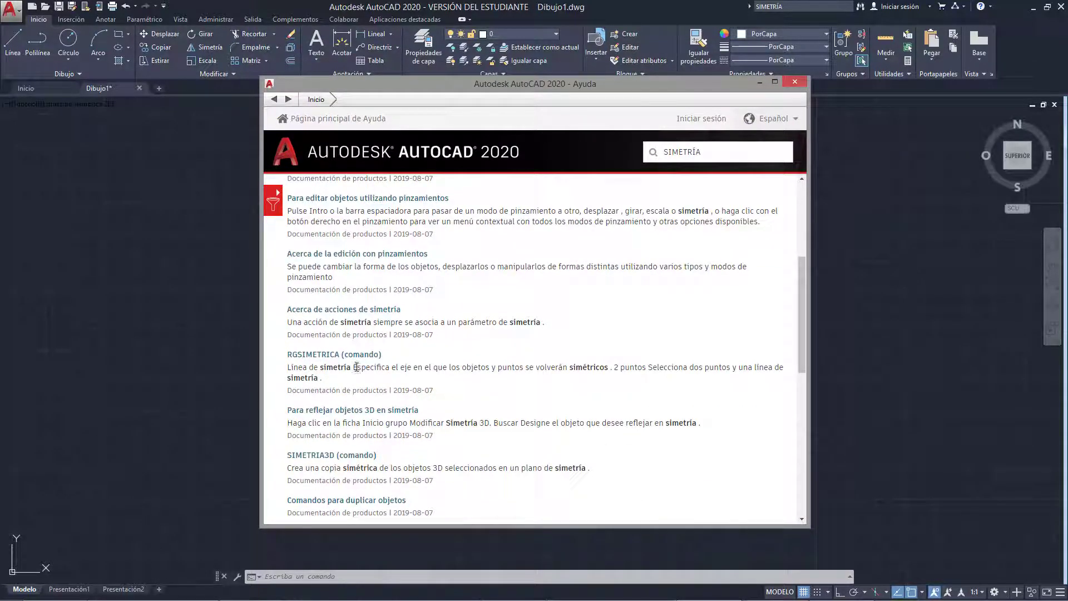
scroll(358, 368, down, 2)
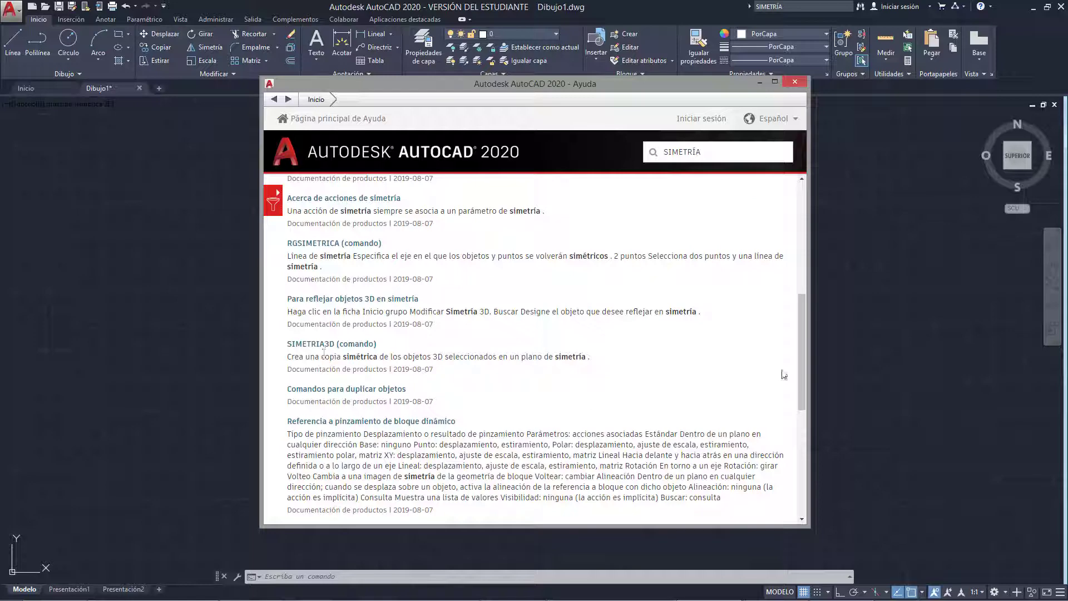
drag(800, 365, 576, 211)
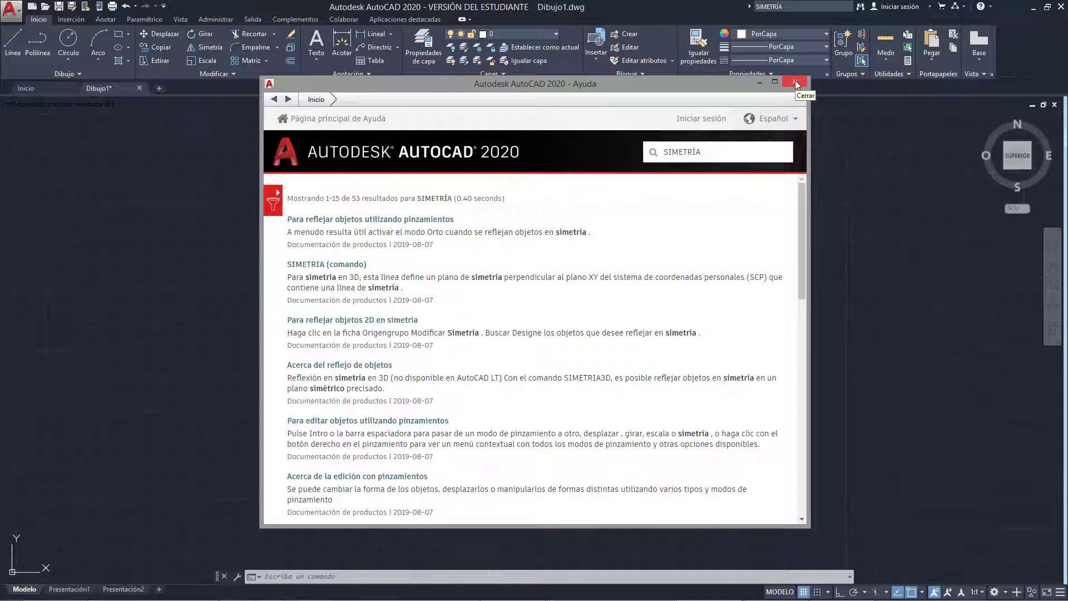
Read the SIMETRIA (comando) article, then close the Help window.
click(356, 265)
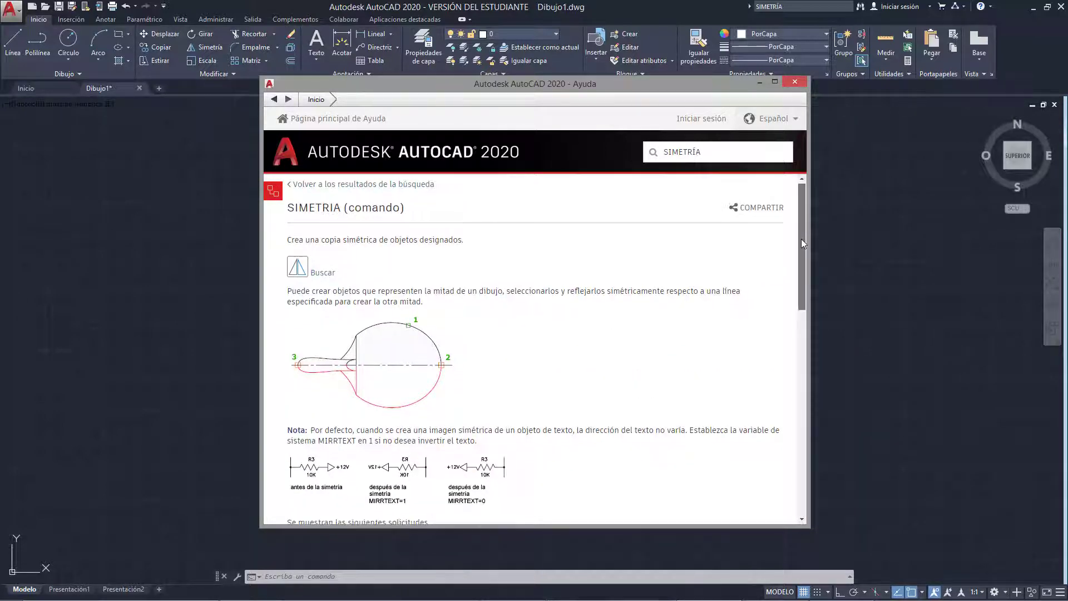
drag(801, 239, 565, 194)
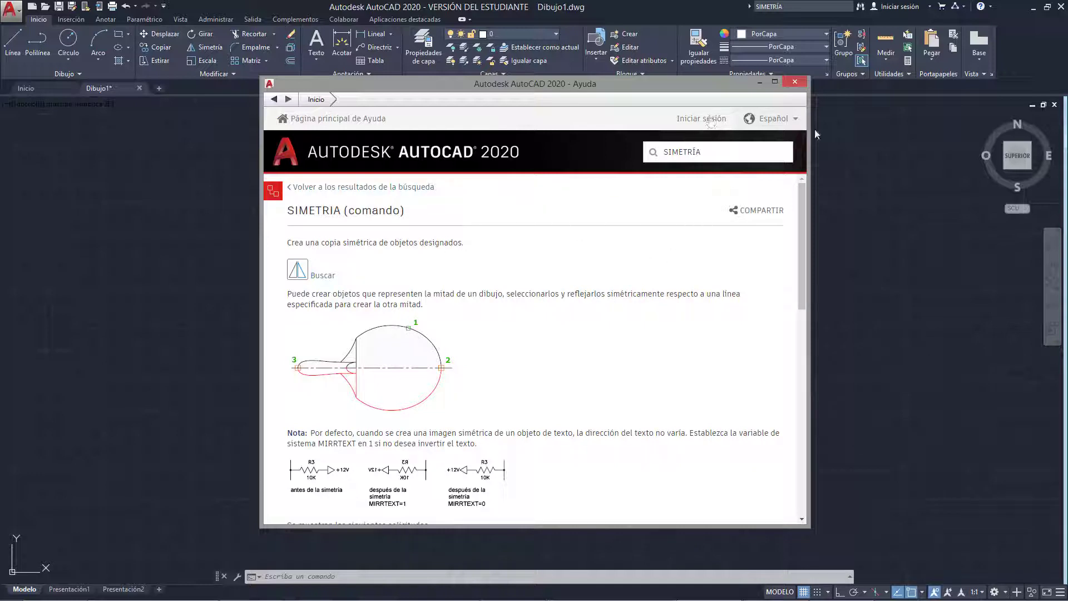
click(794, 81)
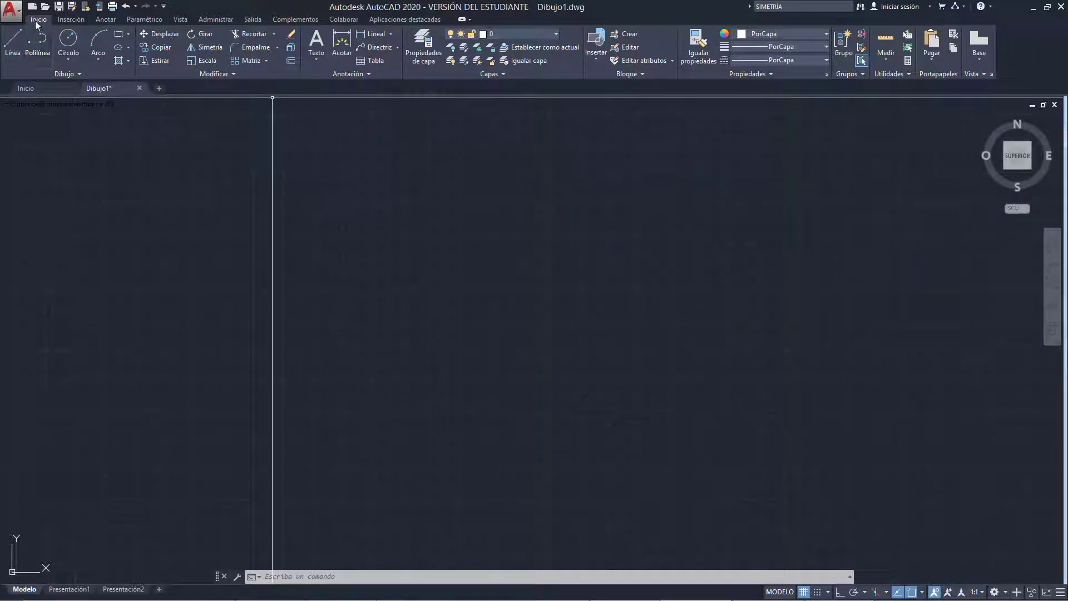
click(71, 21)
click(105, 19)
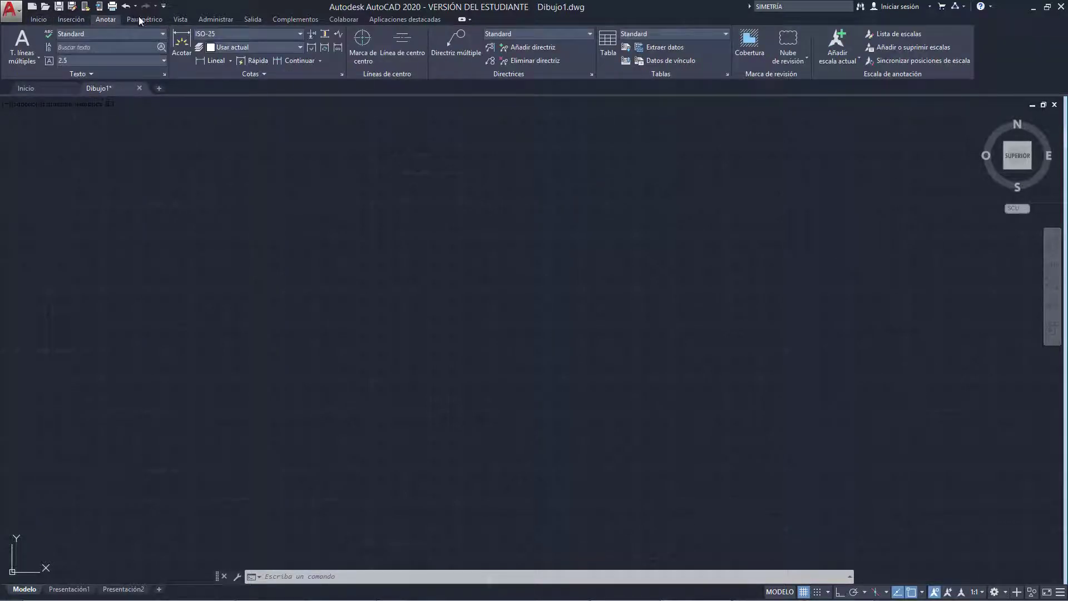
click(144, 20)
click(180, 20)
click(215, 19)
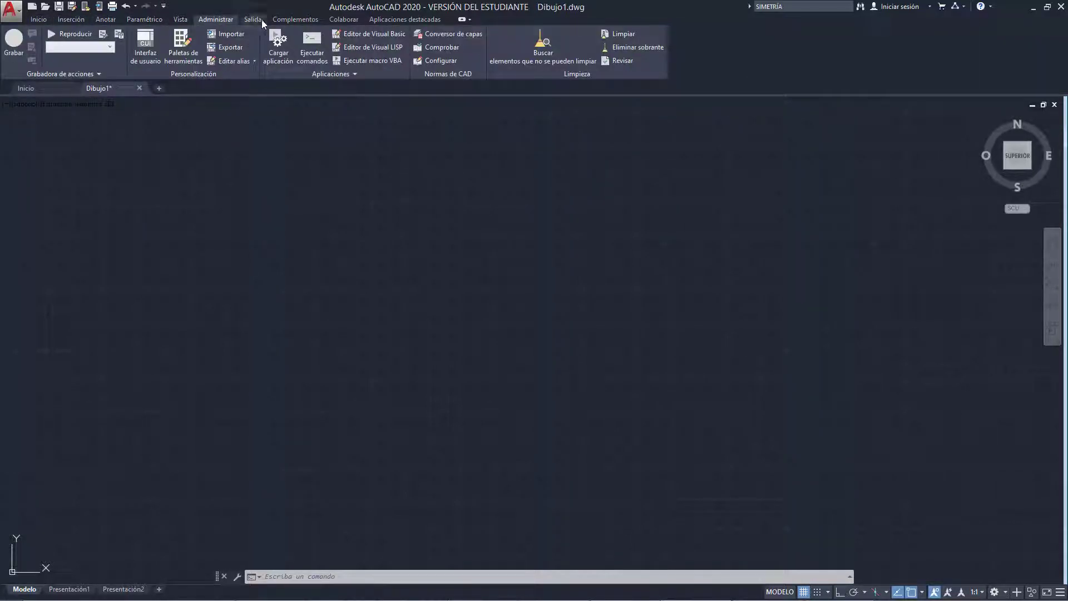
click(253, 19)
click(295, 19)
click(343, 20)
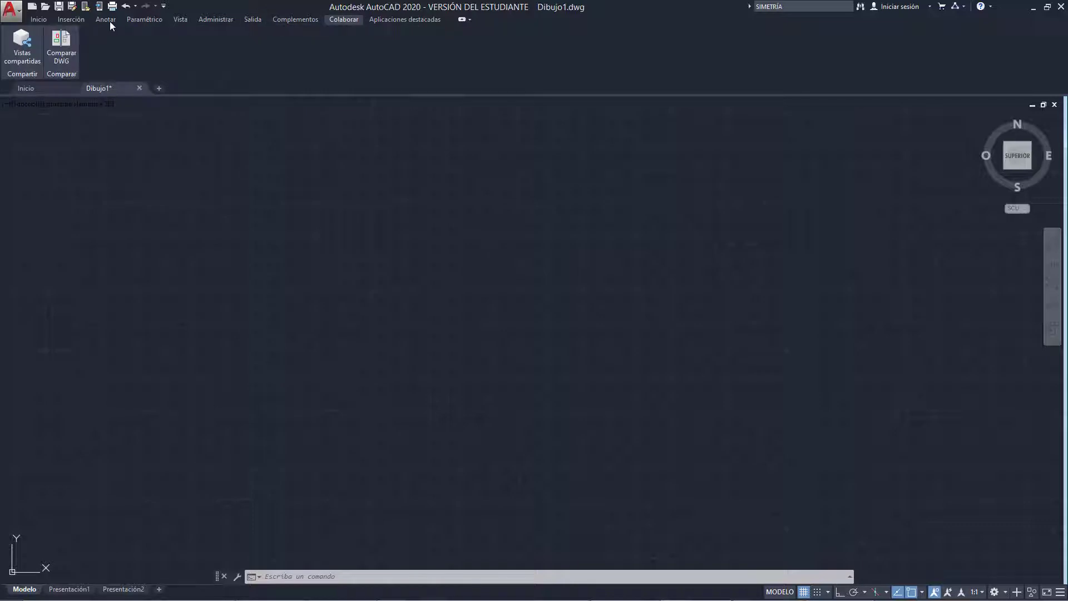
click(45, 24)
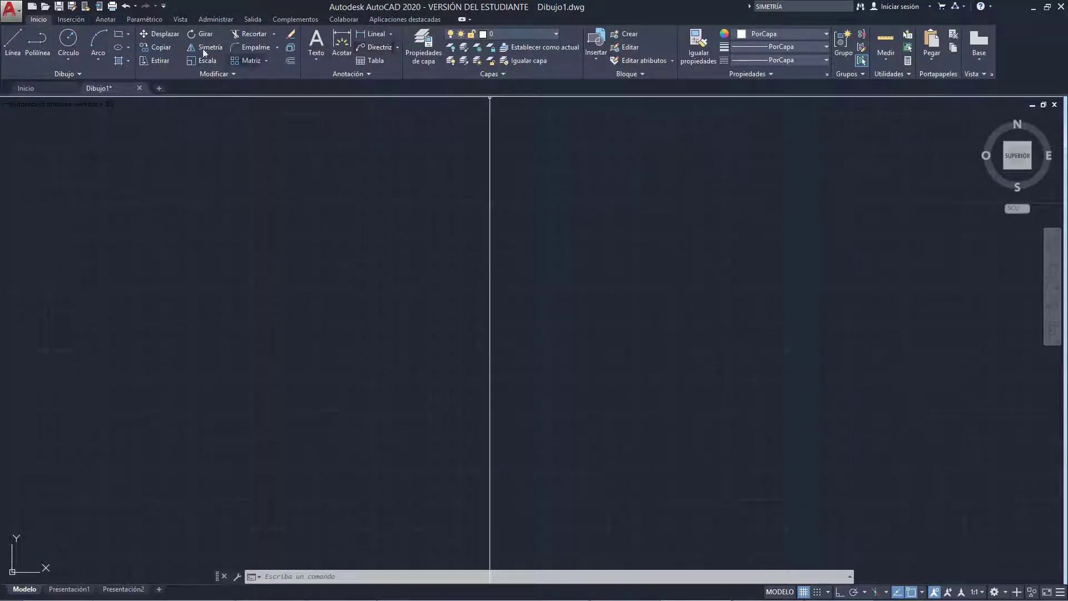
click(72, 19)
click(107, 21)
click(140, 19)
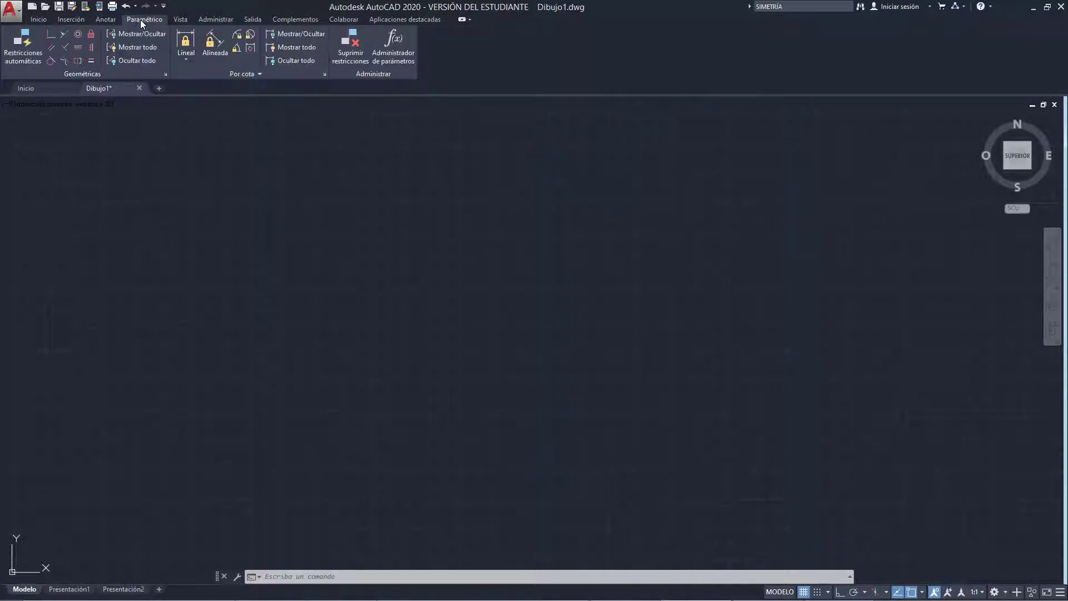
click(185, 20)
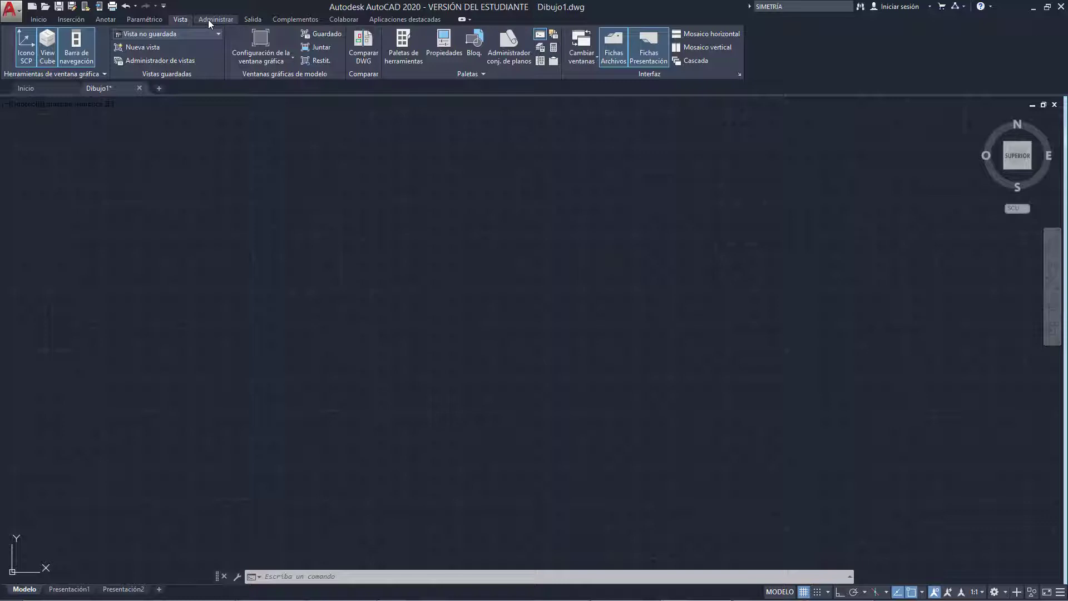
click(42, 19)
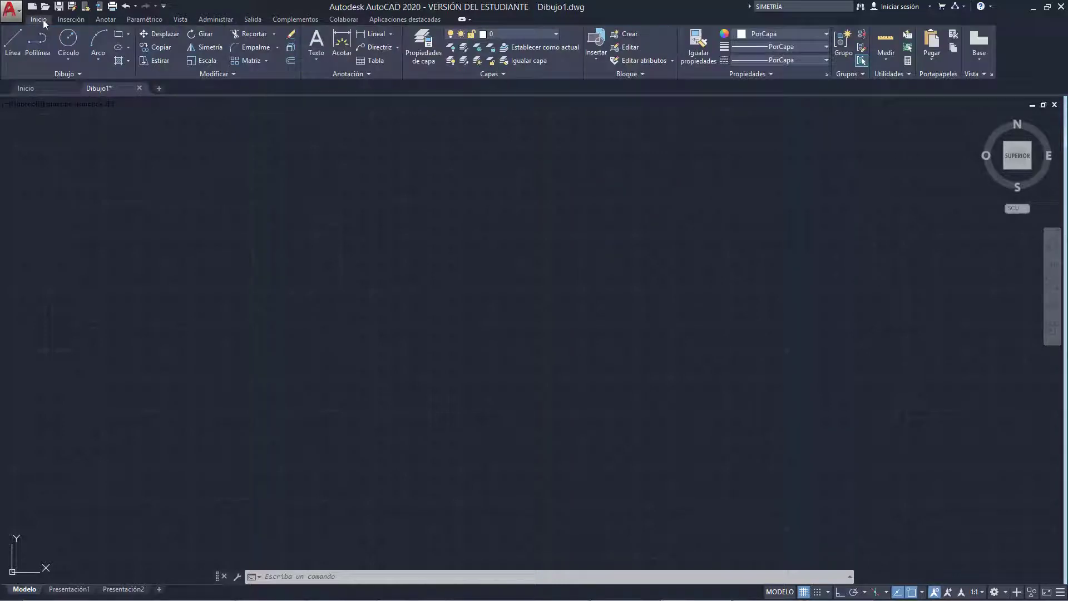
click(232, 72)
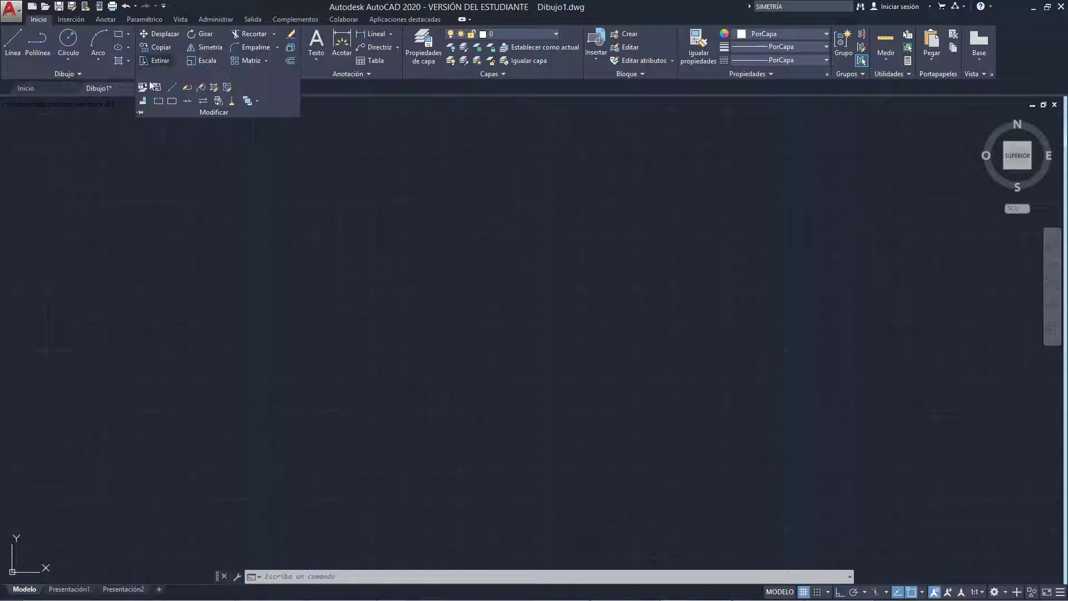
click(371, 73)
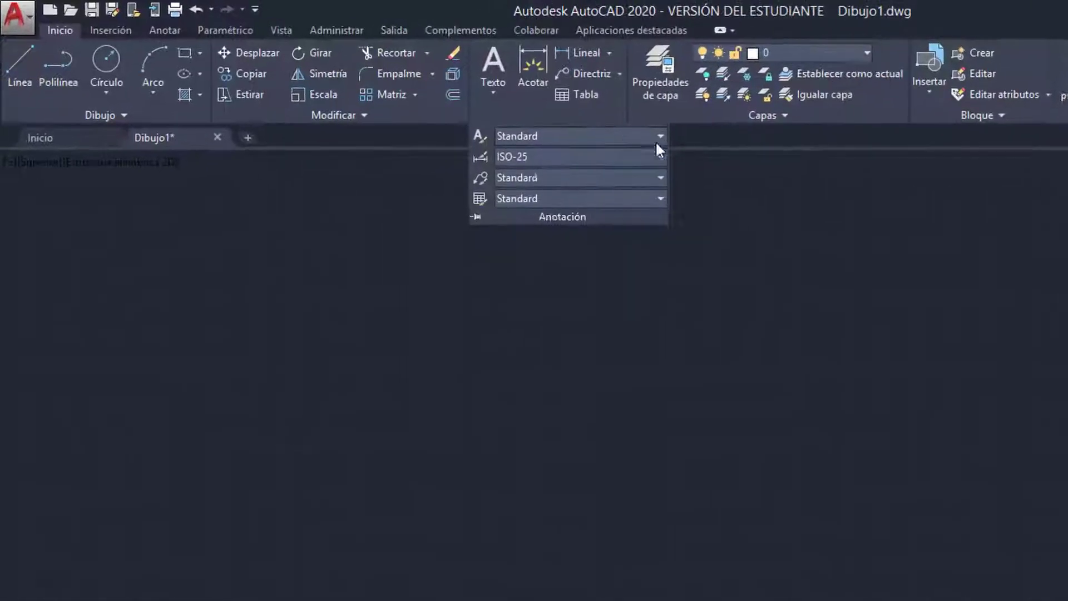
click(501, 78)
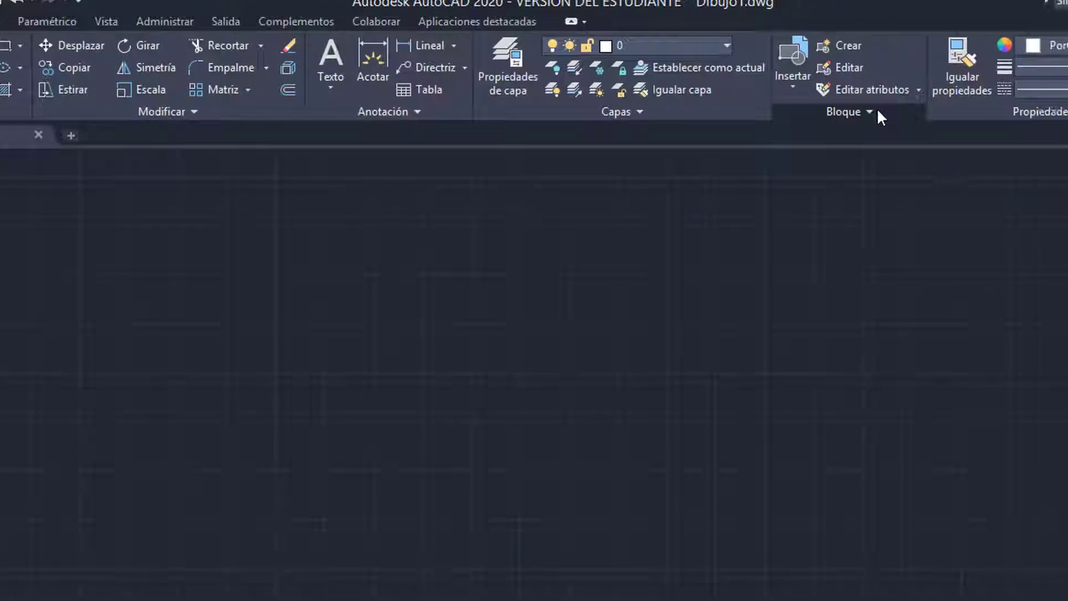
click(877, 111)
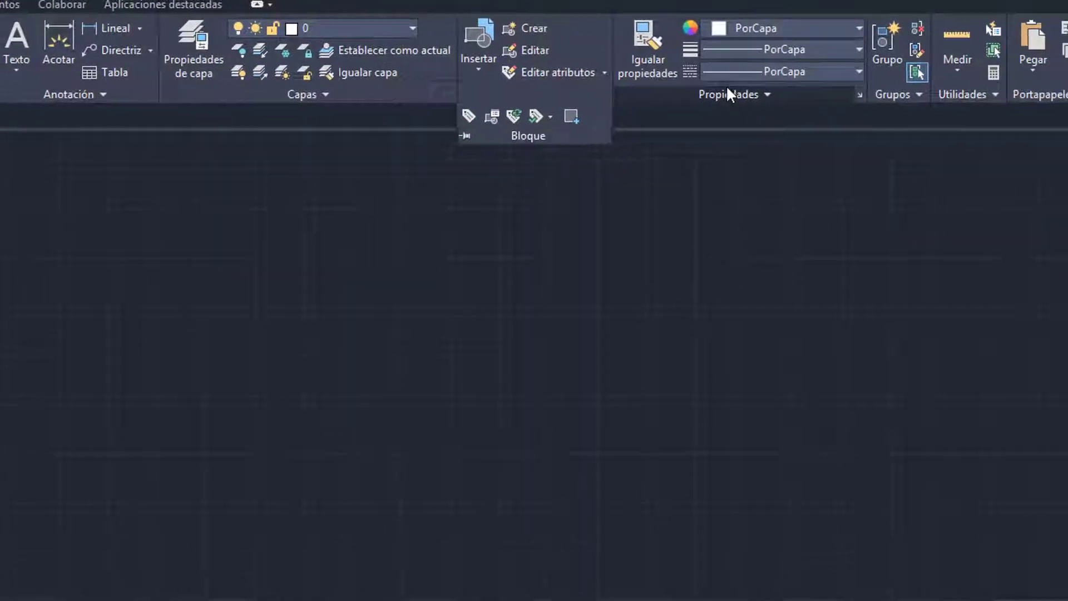
click(799, 99)
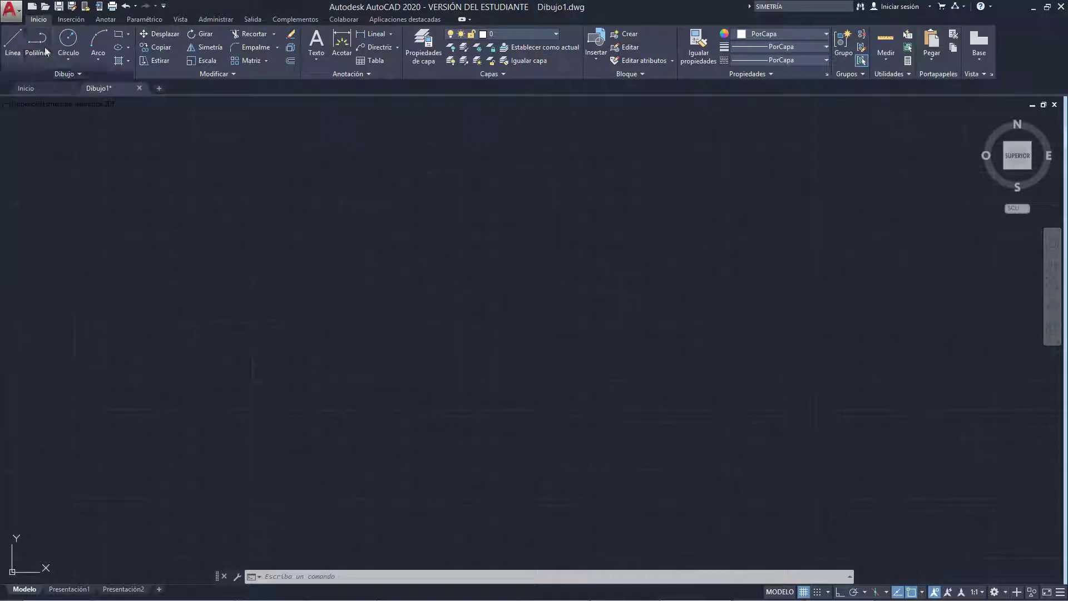
click(108, 21)
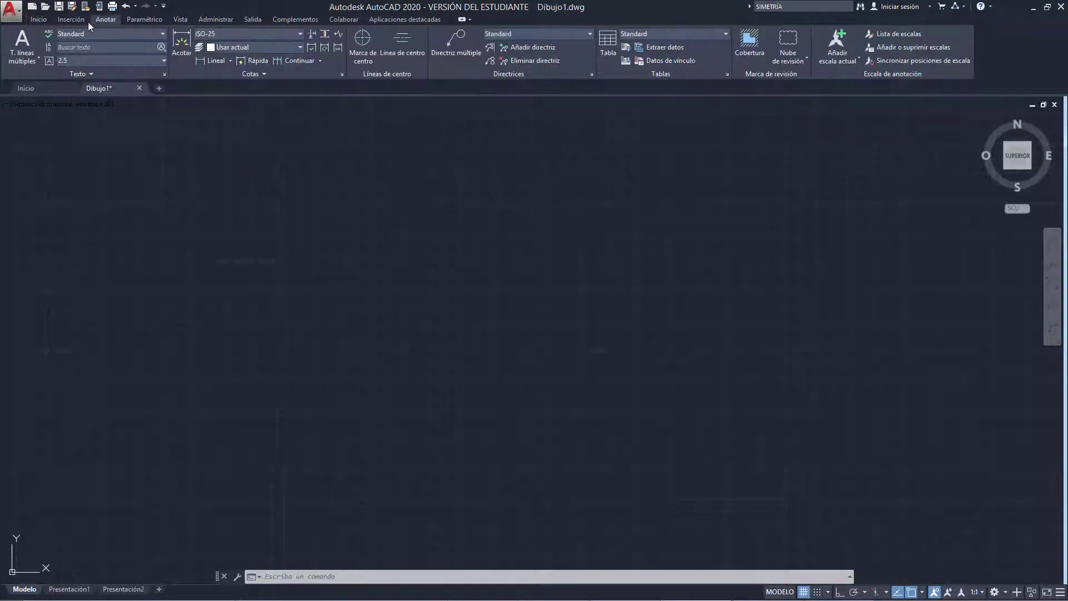
click(146, 20)
click(181, 21)
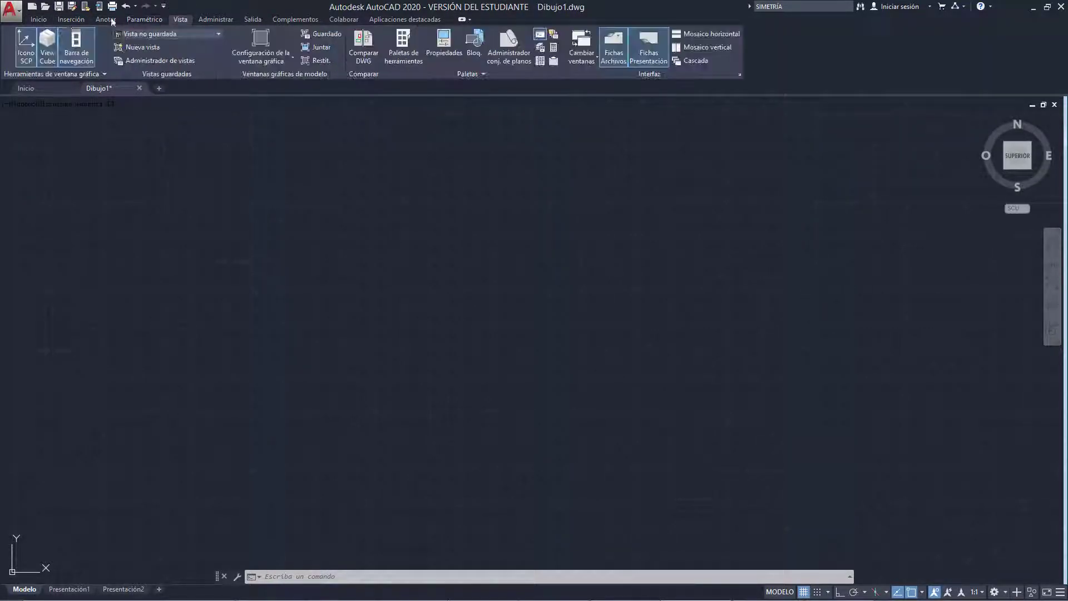
click(38, 19)
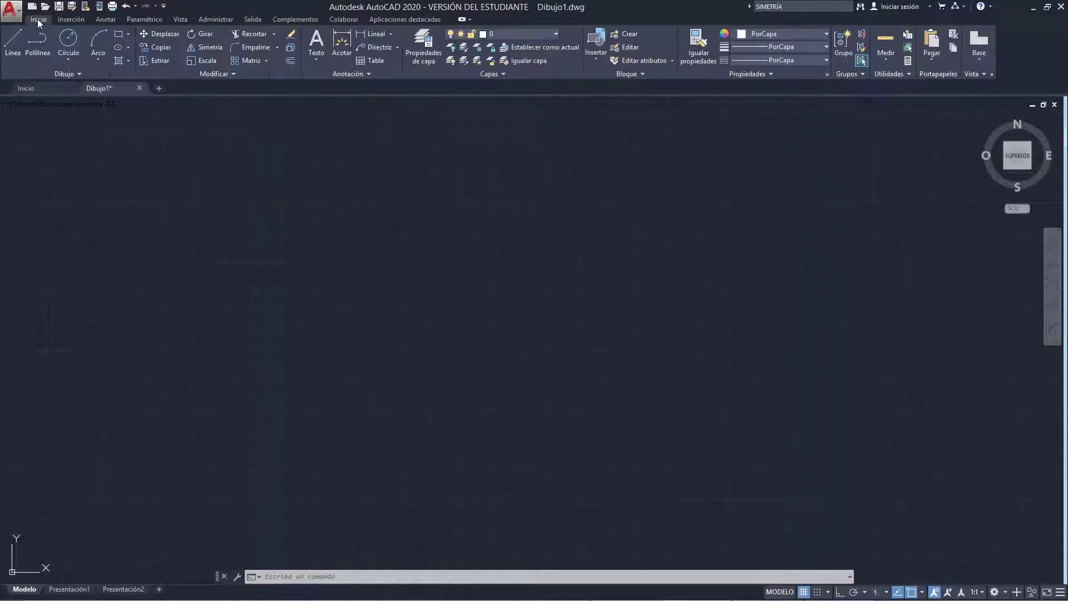
click(78, 74)
click(244, 74)
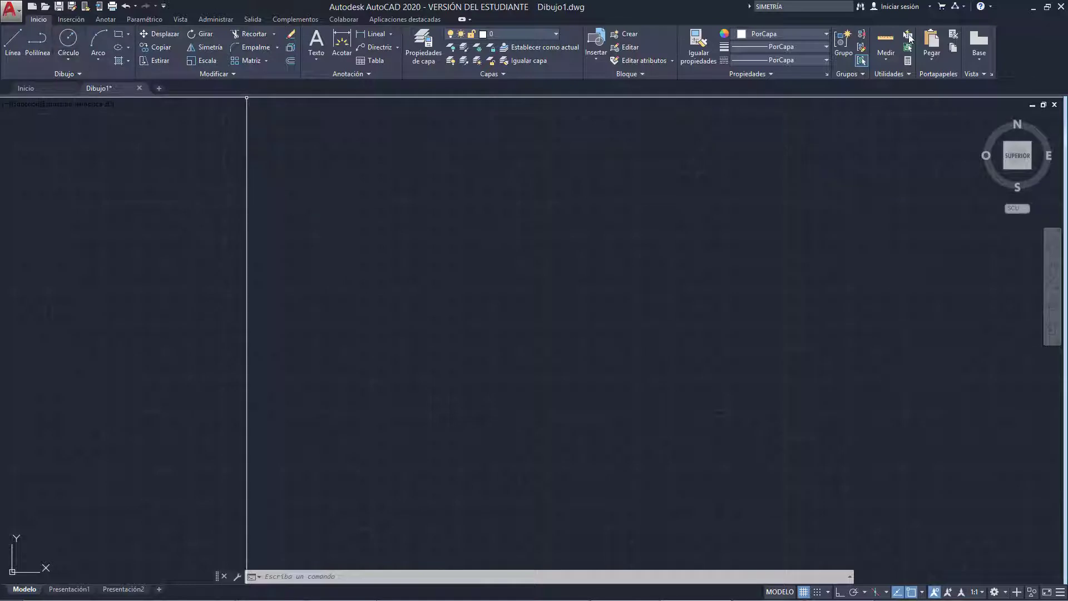
click(47, 89)
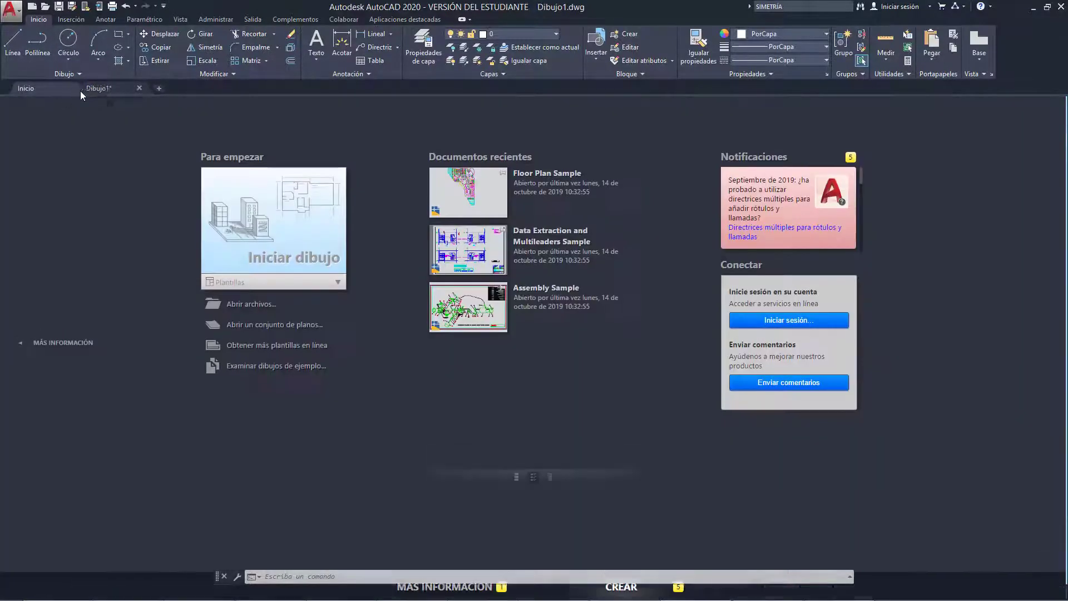
click(105, 90)
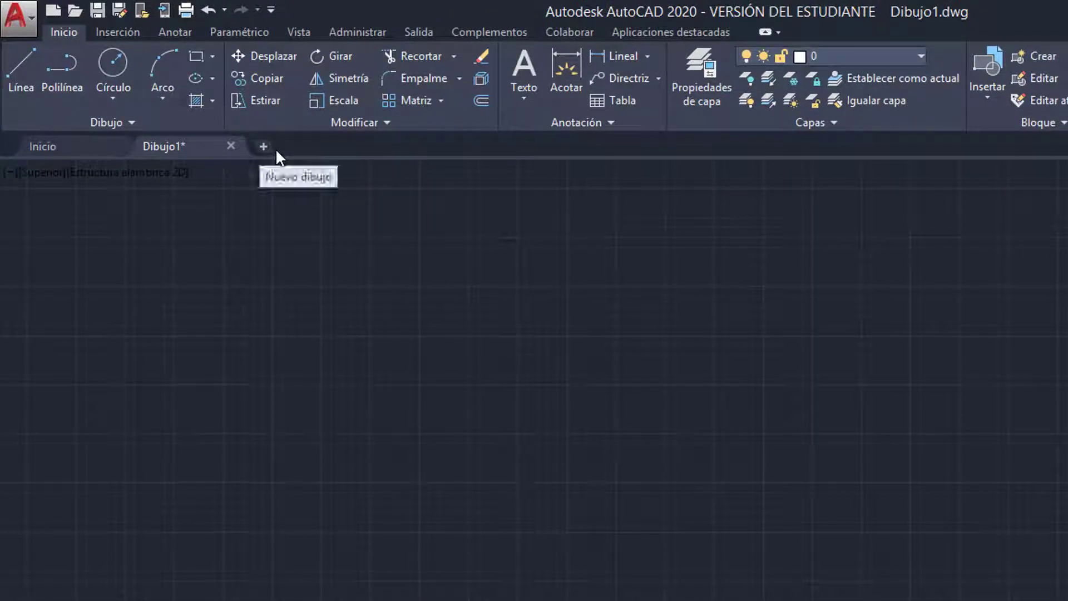
Start a new blank drawing and draw a circle in it.
click(262, 146)
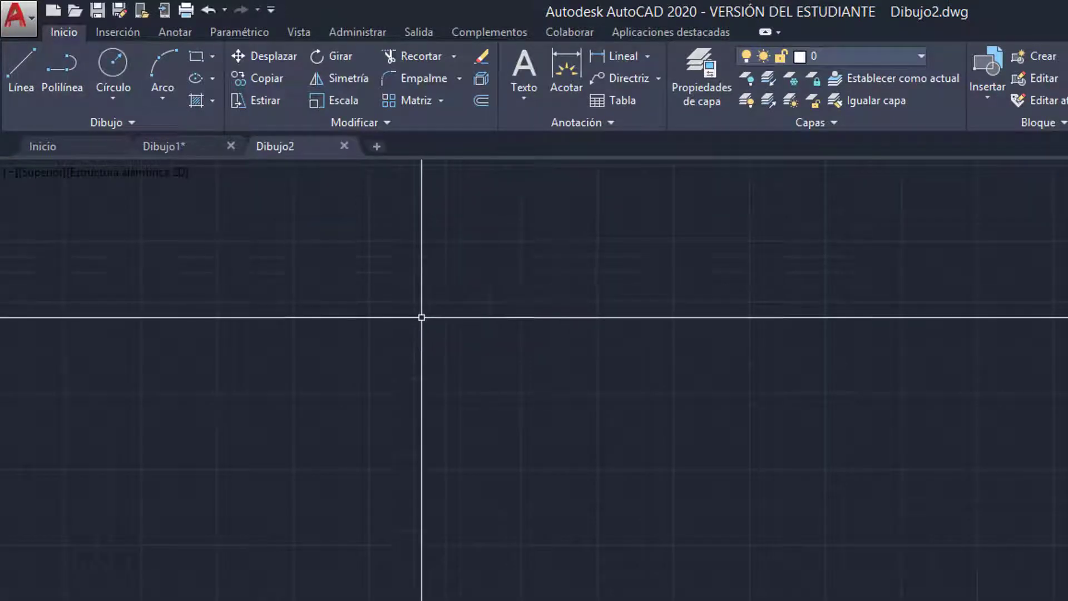
click(113, 63)
click(536, 521)
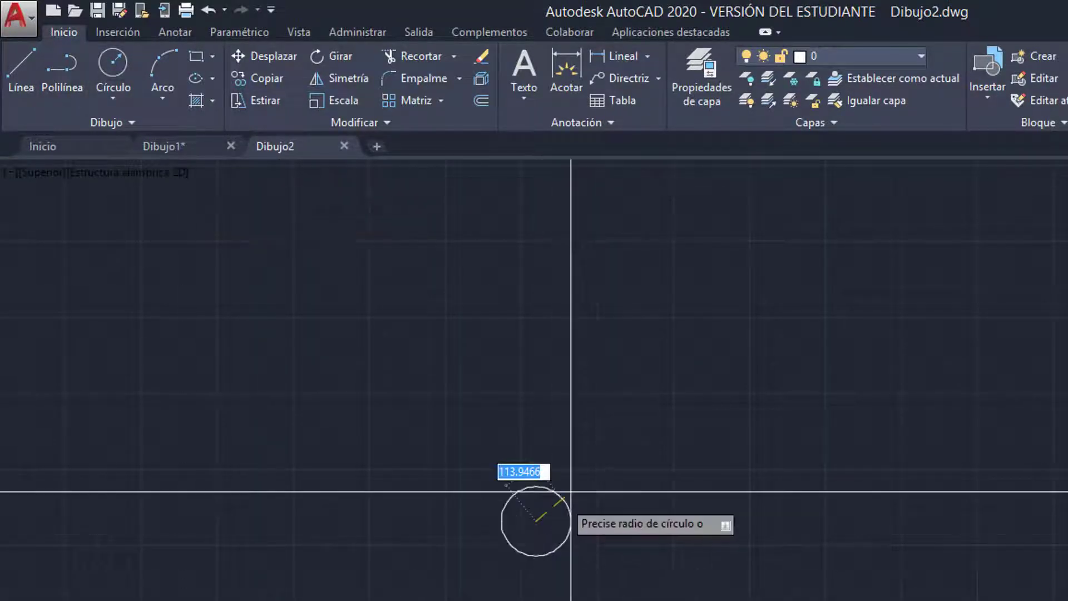
click(670, 393)
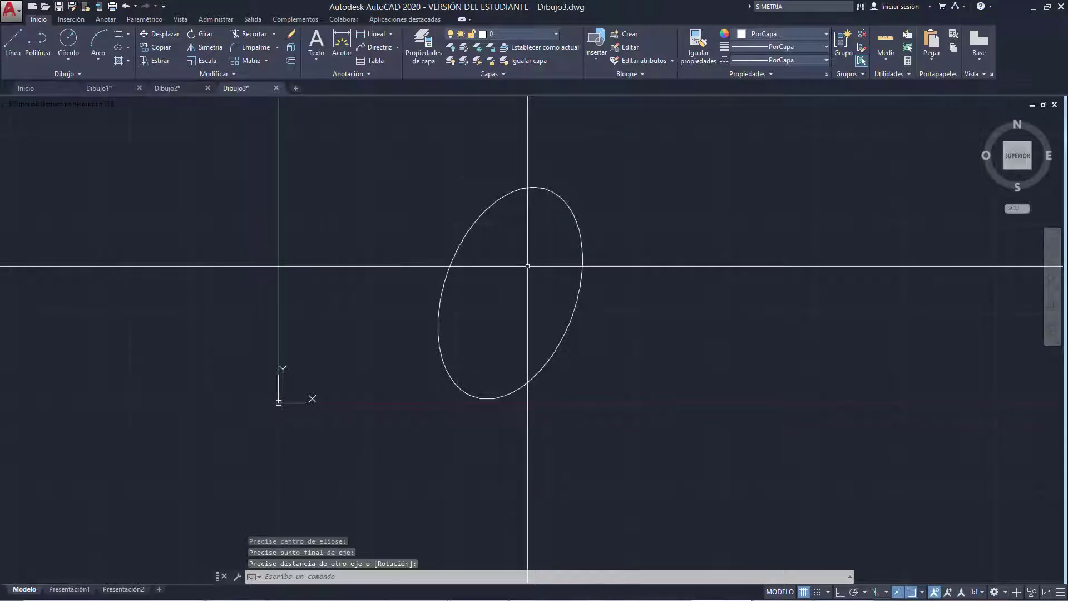
Window-select the ellipse and paste it into Dibujo2 beside the circle.
click(179, 88)
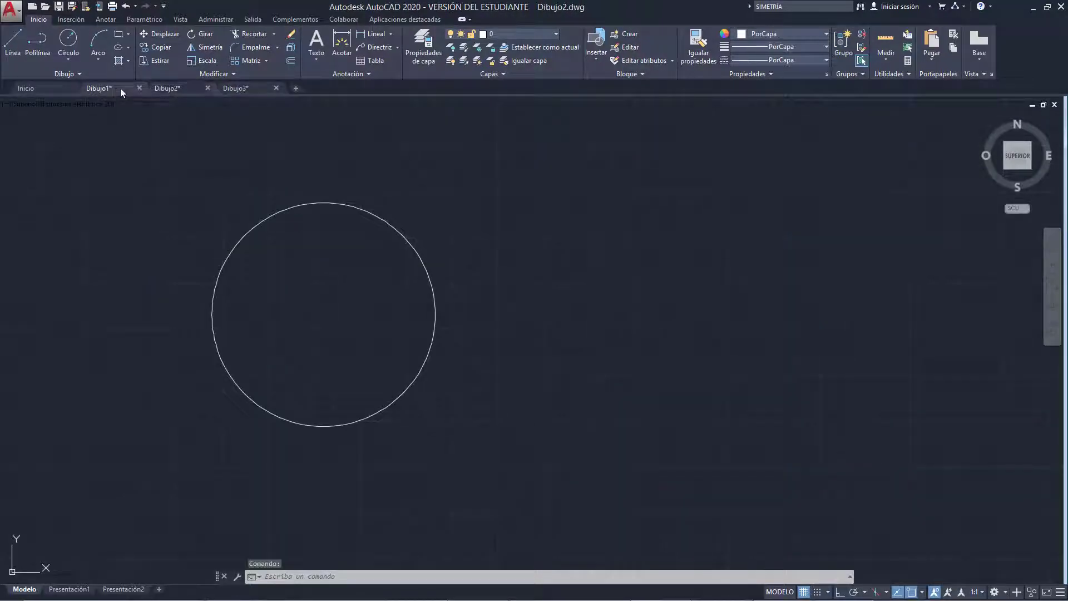
click(427, 245)
click(189, 88)
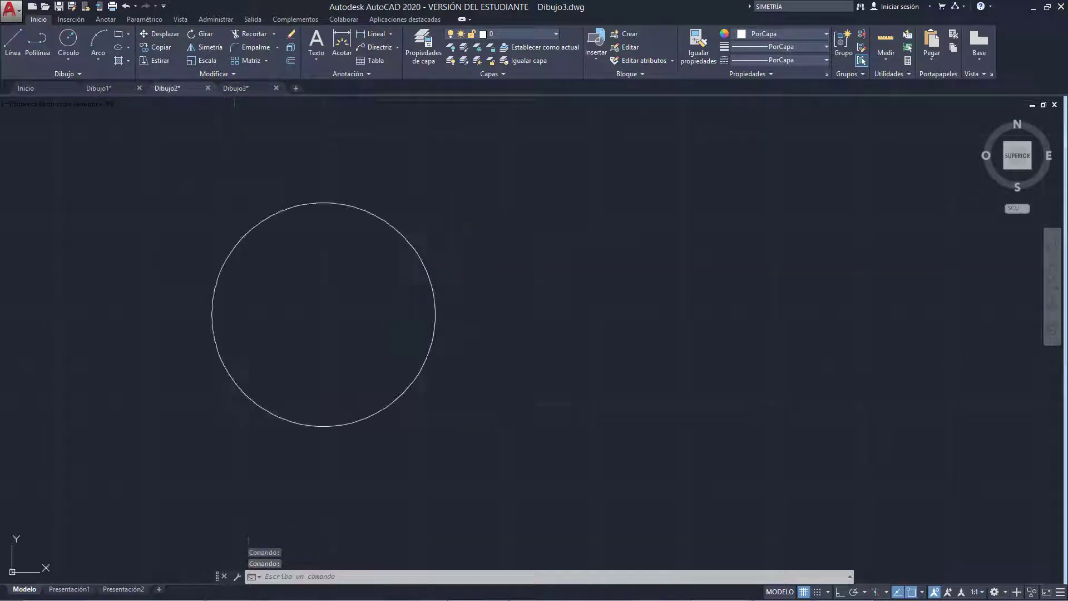
scroll(216, 311, down, 2)
key(ctrl+v)
scroll(548, 381, down, 3)
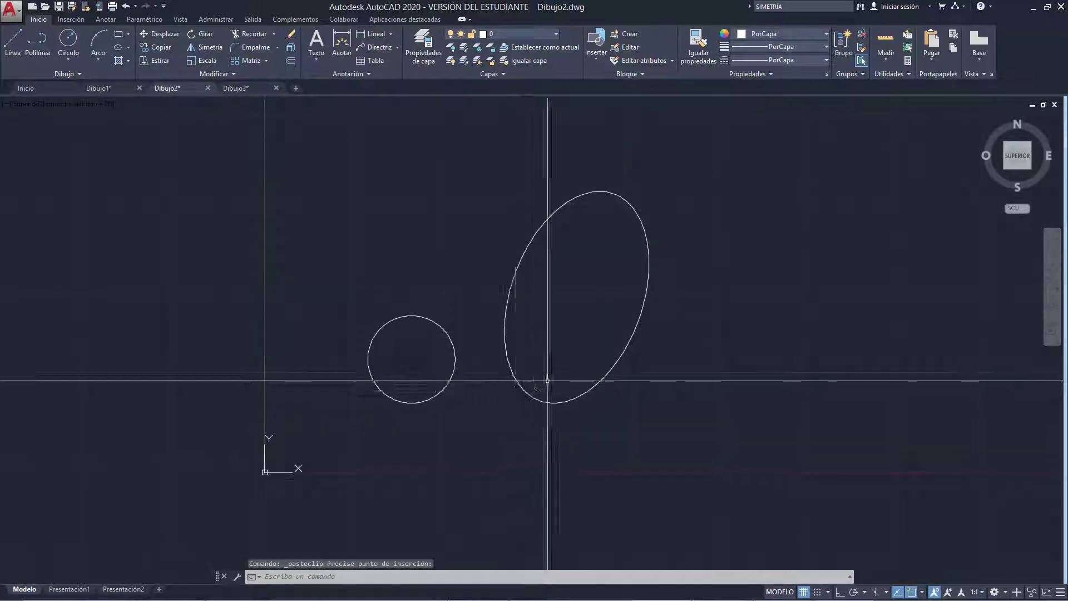
click(548, 381)
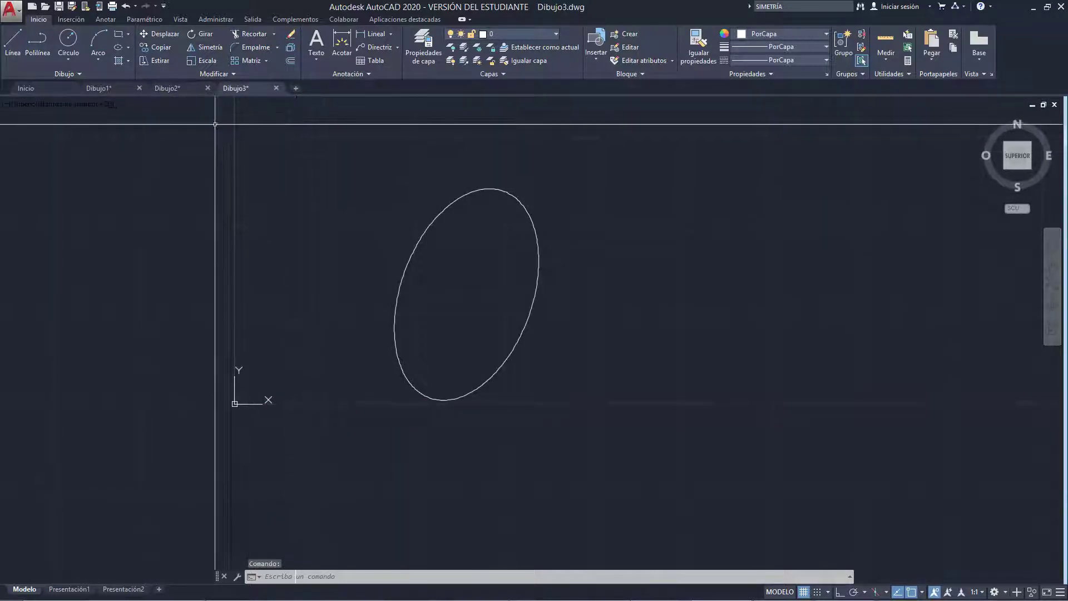
Close Dibujo2, answering its save prompt, and return to Dibujo1.
click(205, 88)
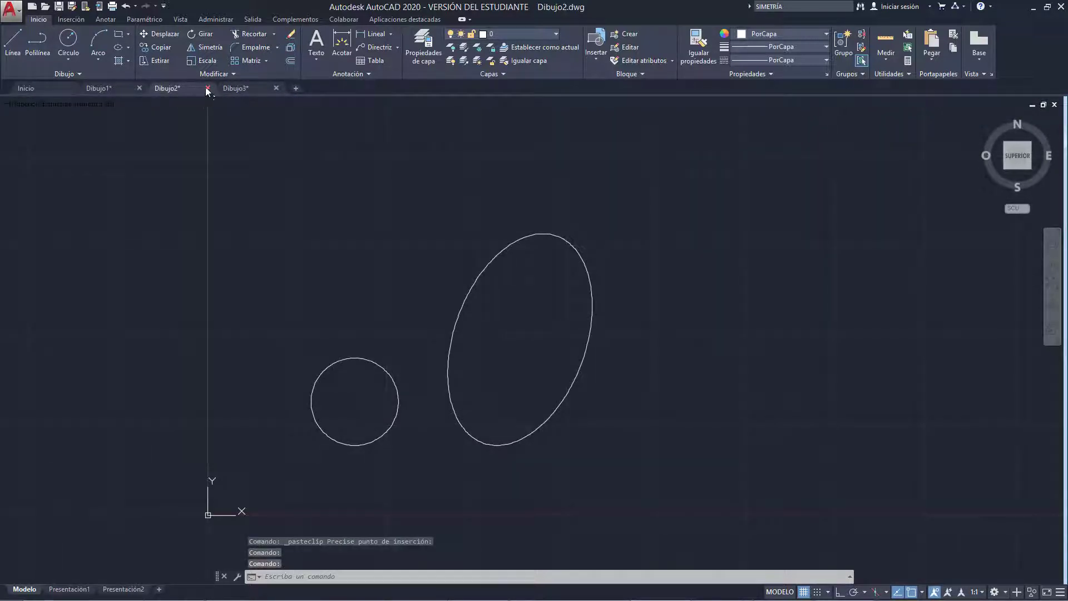
click(208, 88)
click(545, 330)
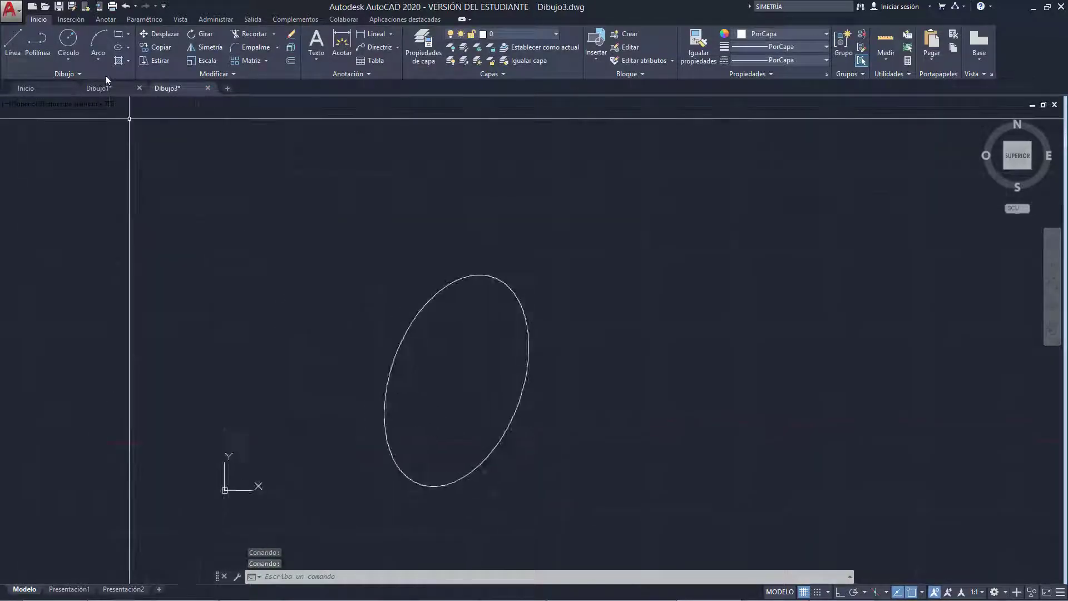
click(99, 89)
scroll(344, 298, up, 4)
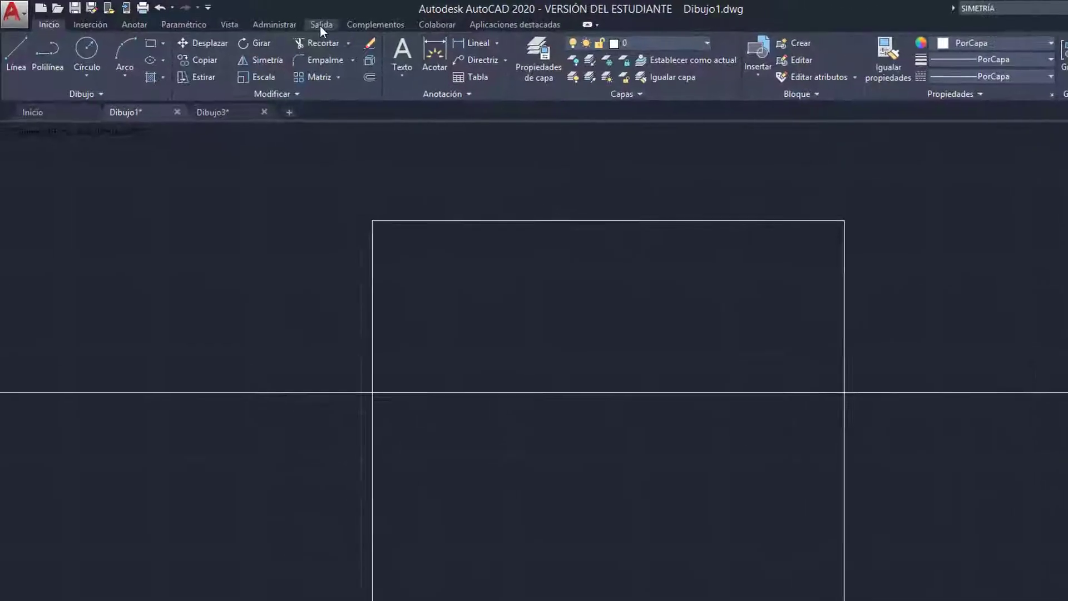
Turn off Fichas Archivos on the Vista tab to hide the open-drawing tabs.
click(236, 24)
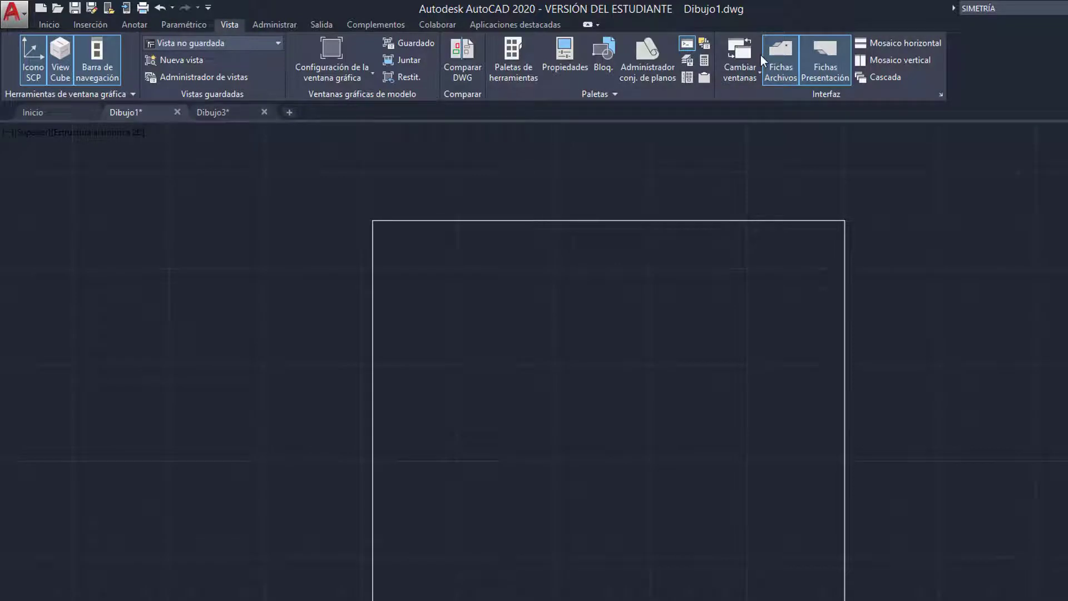
click(780, 55)
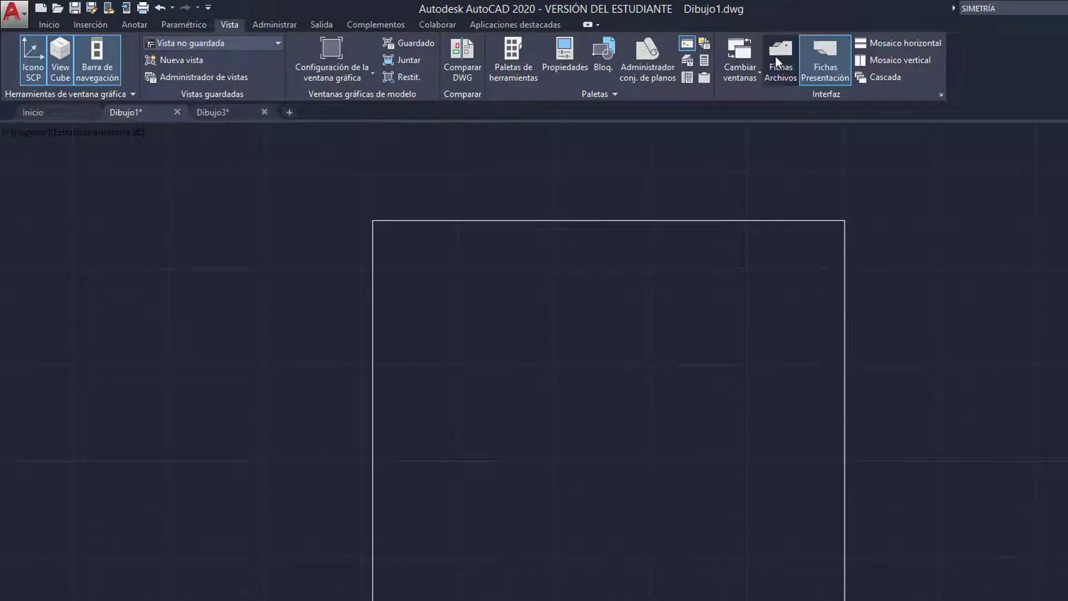
middle_drag(763, 214, 609, 301)
middle_drag(684, 204, 707, 219)
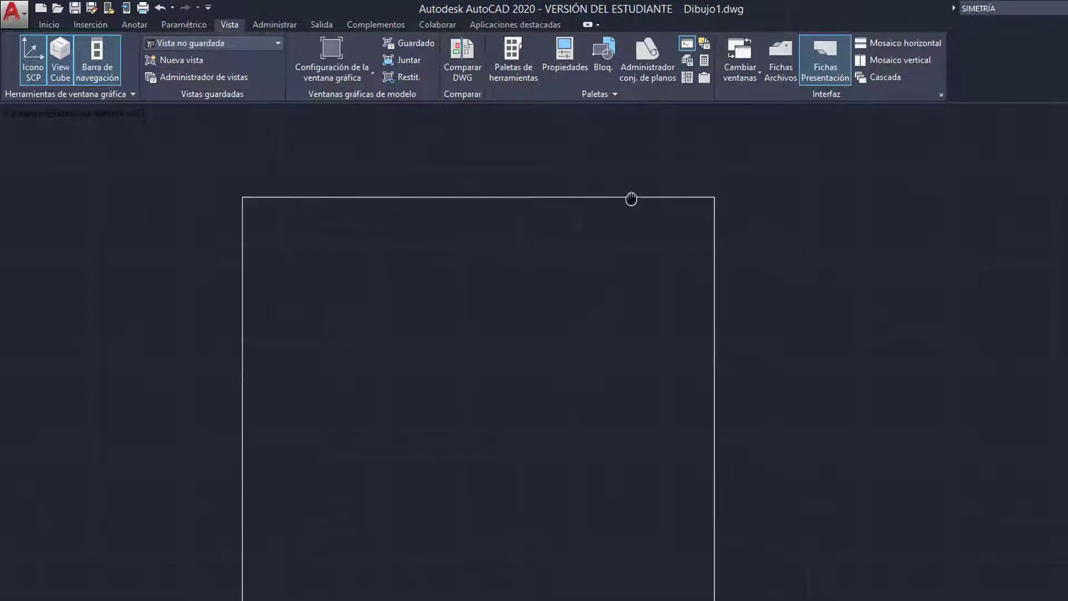
Collapse and restore the ribbon, then turn on Fichas Presentación layout tabs.
click(588, 25)
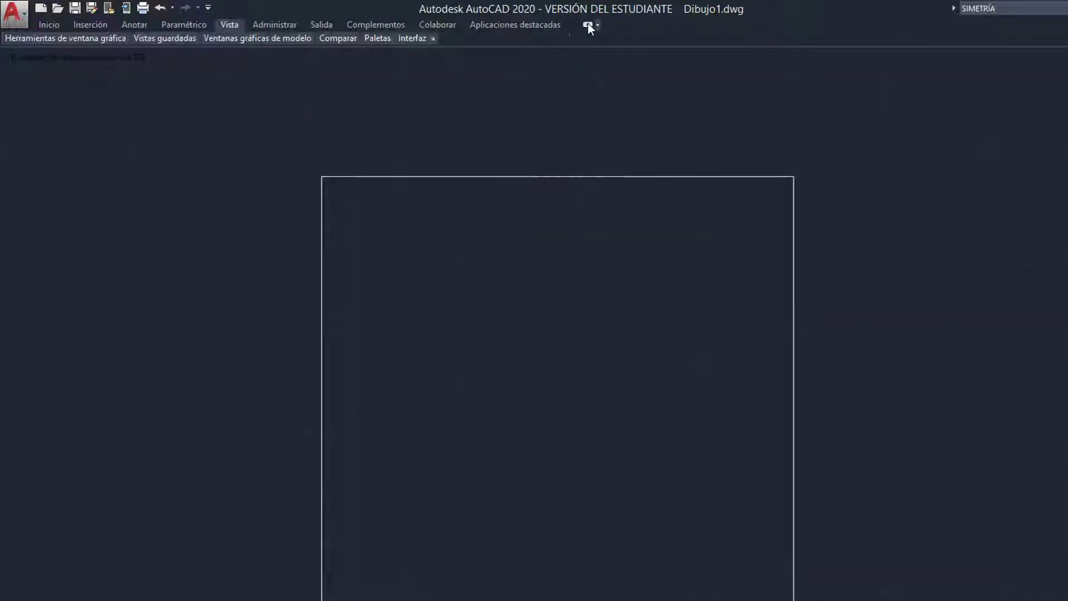
mouse_move(65, 38)
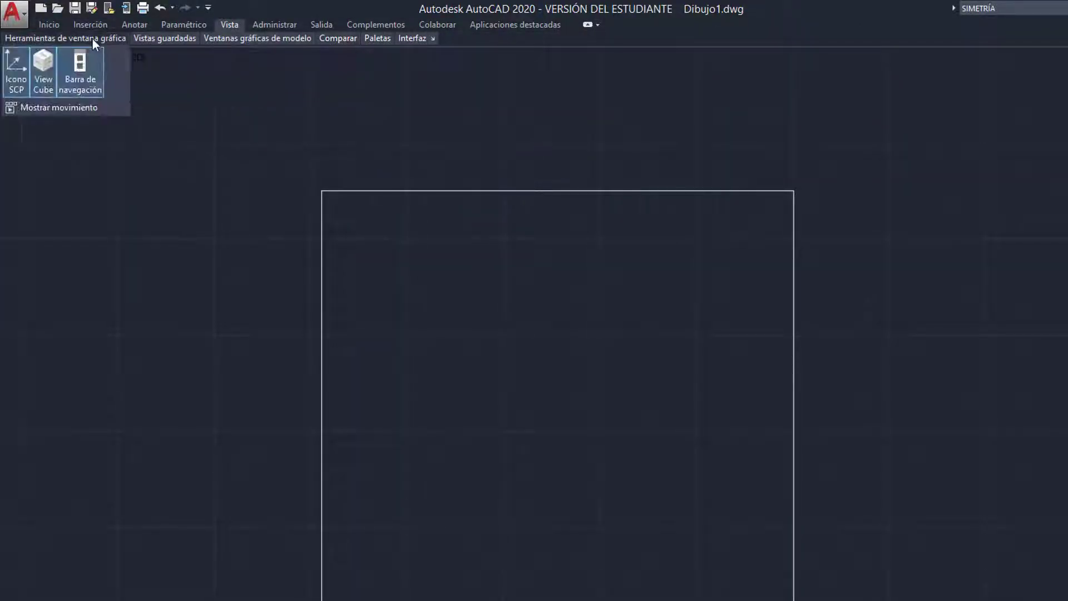
mouse_move(882, 398)
middle_down()
mouse_move(695, 327)
mouse_move(889, 434)
middle_up()
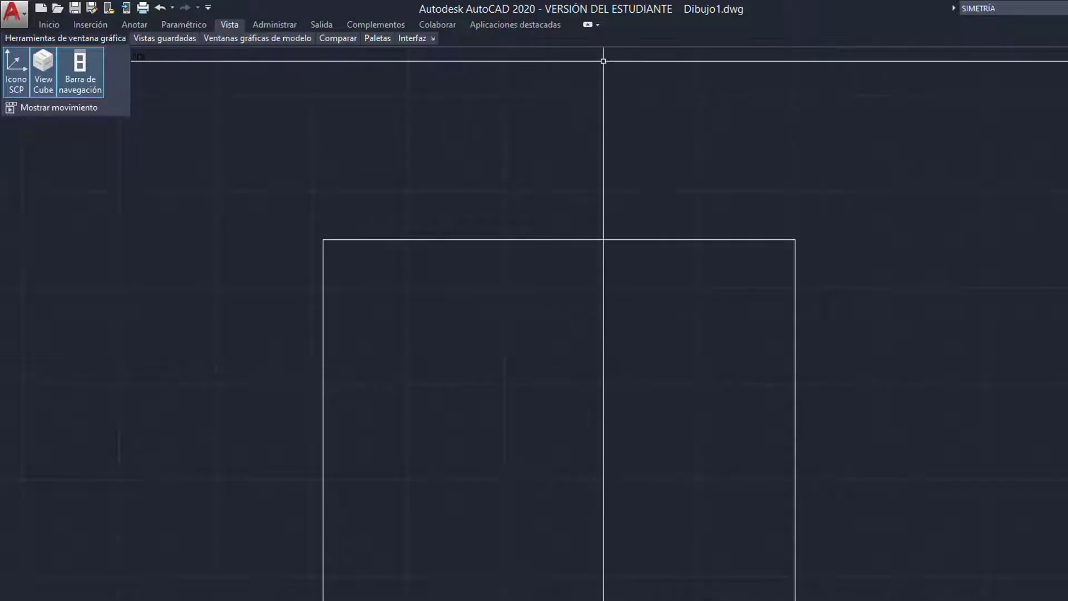
click(588, 25)
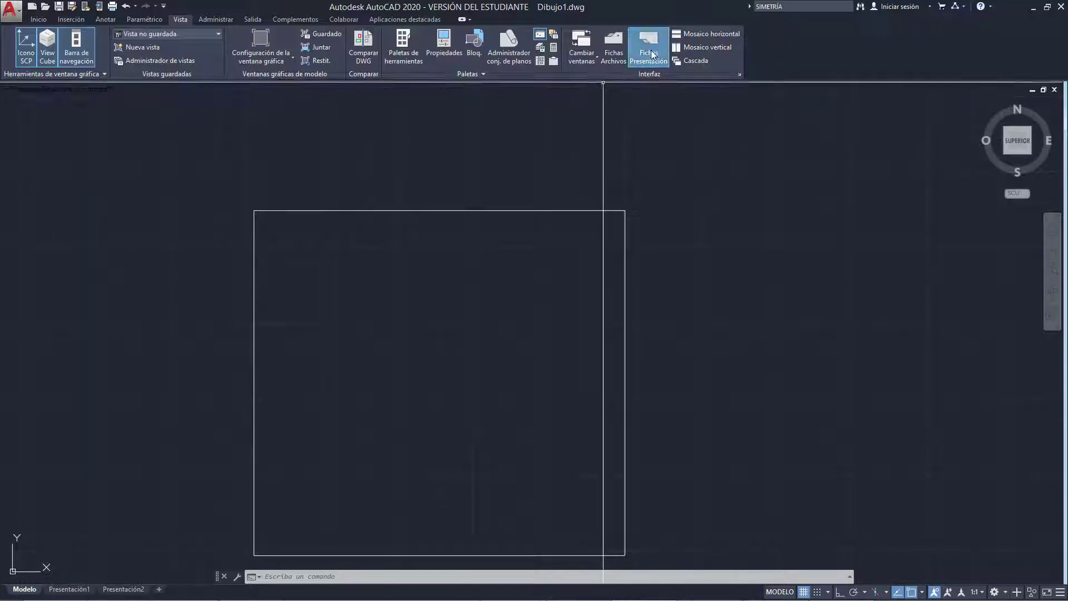
click(653, 54)
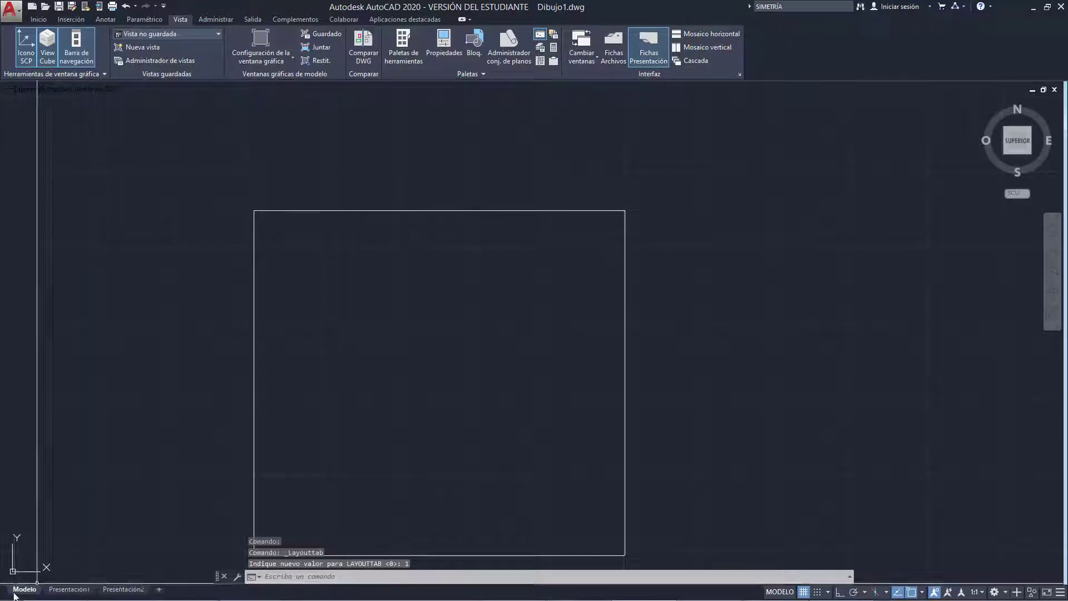
middle_drag(283, 356, 349, 274)
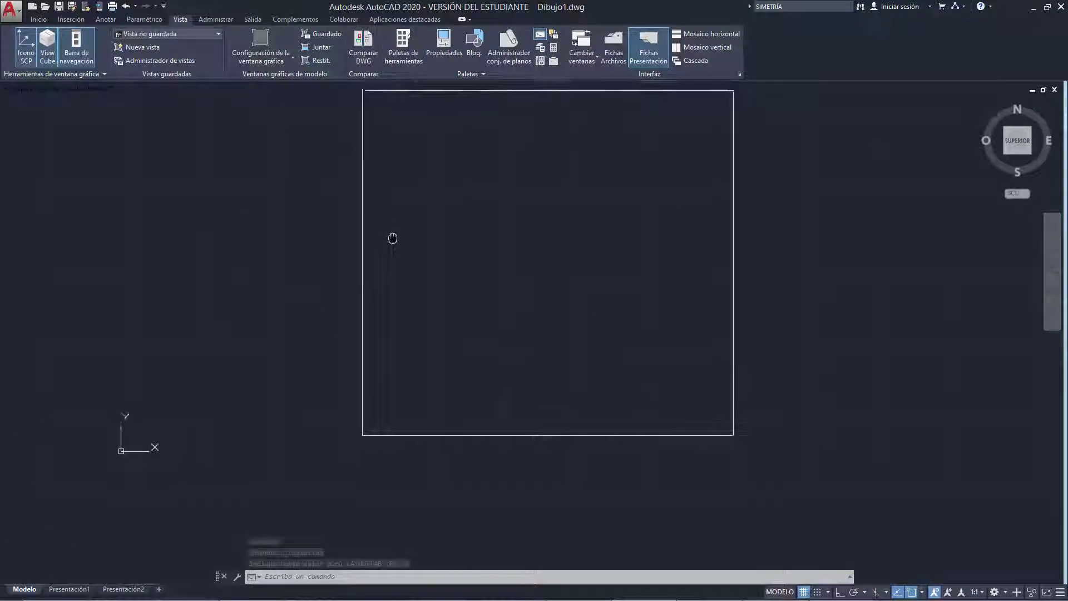
scroll(241, 291, down, 2)
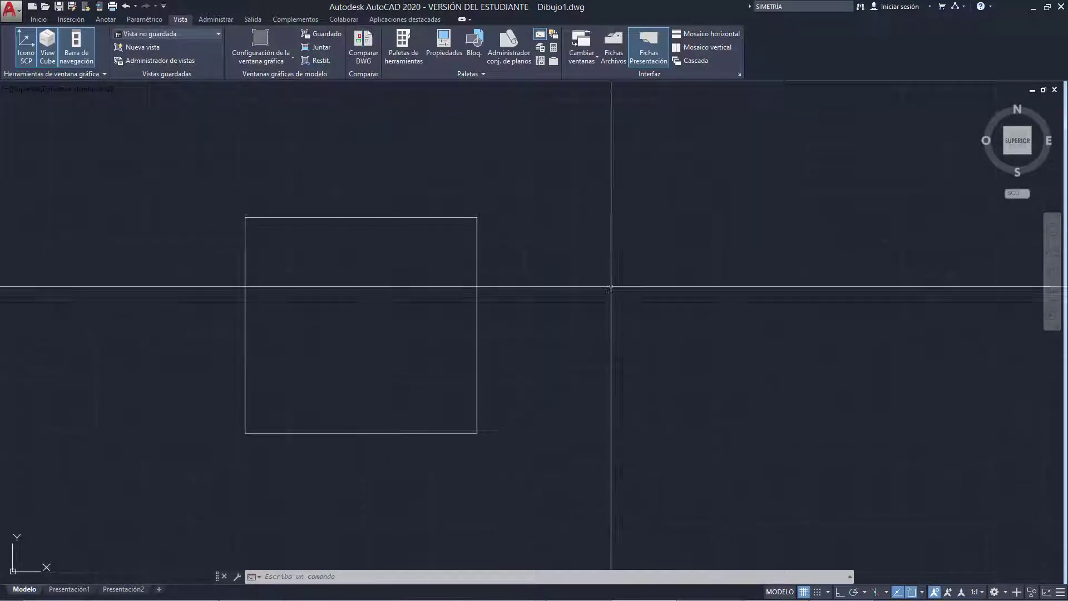
Copy the square twice with Copiar, one copy to the right and one above.
click(561, 353)
click(229, 167)
click(39, 19)
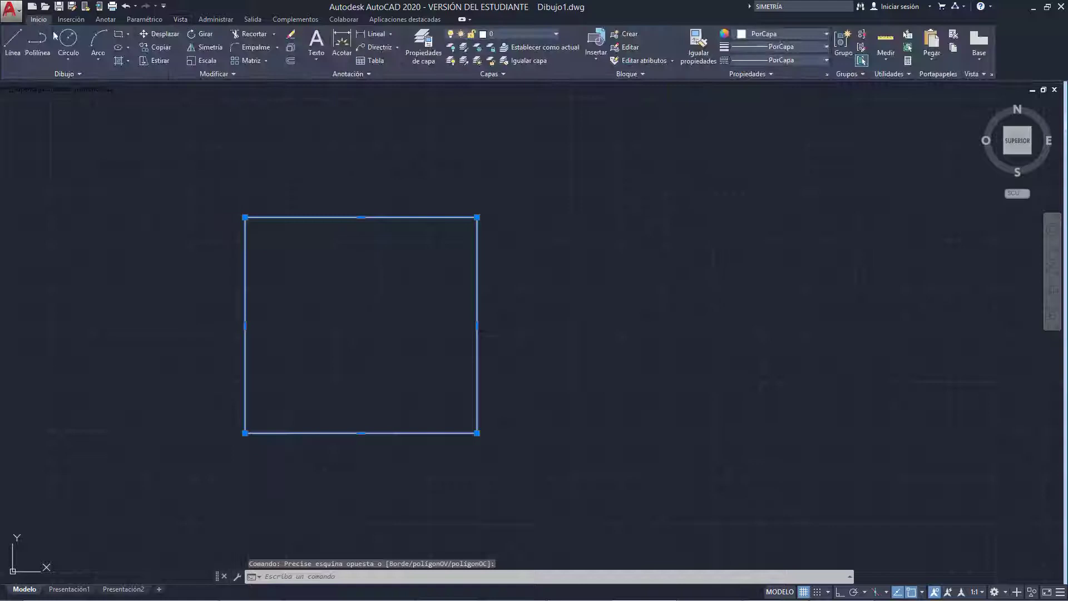
click(160, 48)
scroll(247, 359, down, 4)
click(306, 342)
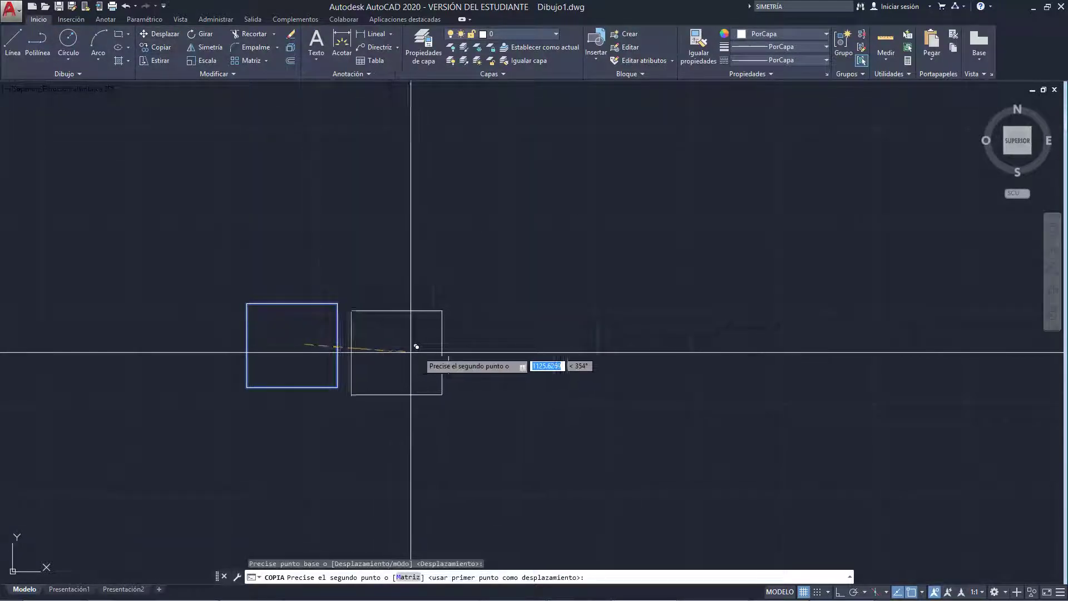
click(418, 350)
click(426, 215)
key(Escape)
scroll(274, 310, up, 2)
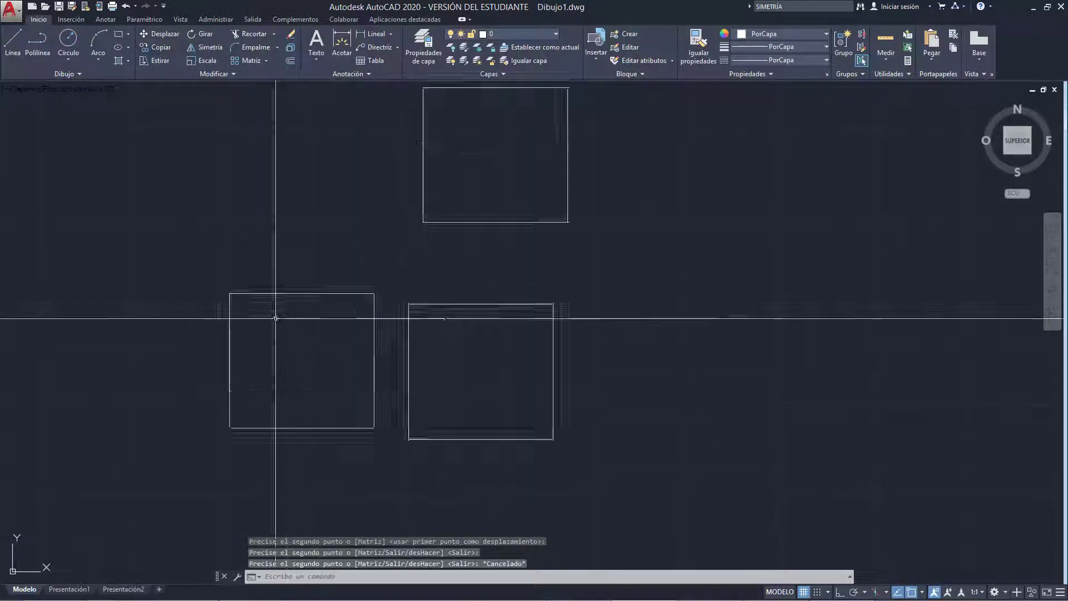
scroll(233, 295, up, 2)
scroll(340, 351, down, 2)
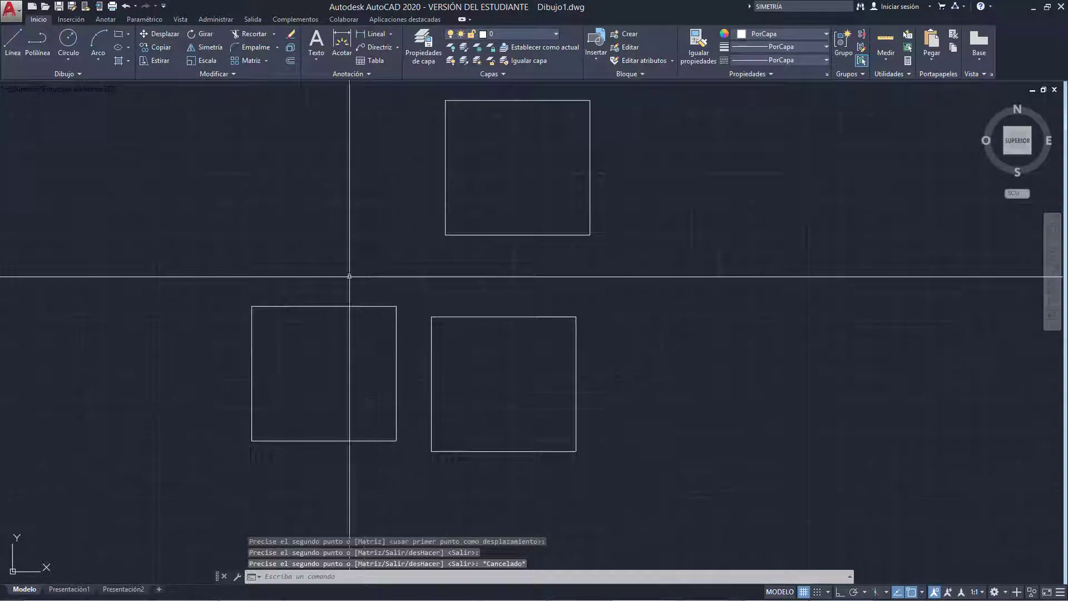
Switch to the Presentación1 layout and zoom around its sheet.
click(69, 590)
scroll(489, 367, down, 2)
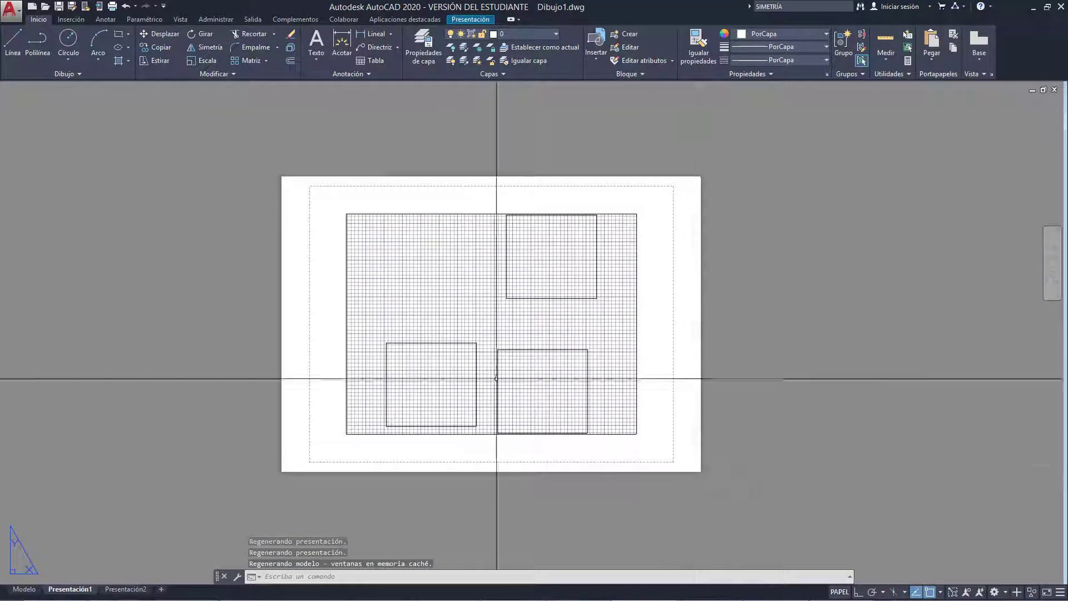
scroll(504, 398, up, 2)
scroll(460, 228, down, 2)
scroll(439, 278, up, 2)
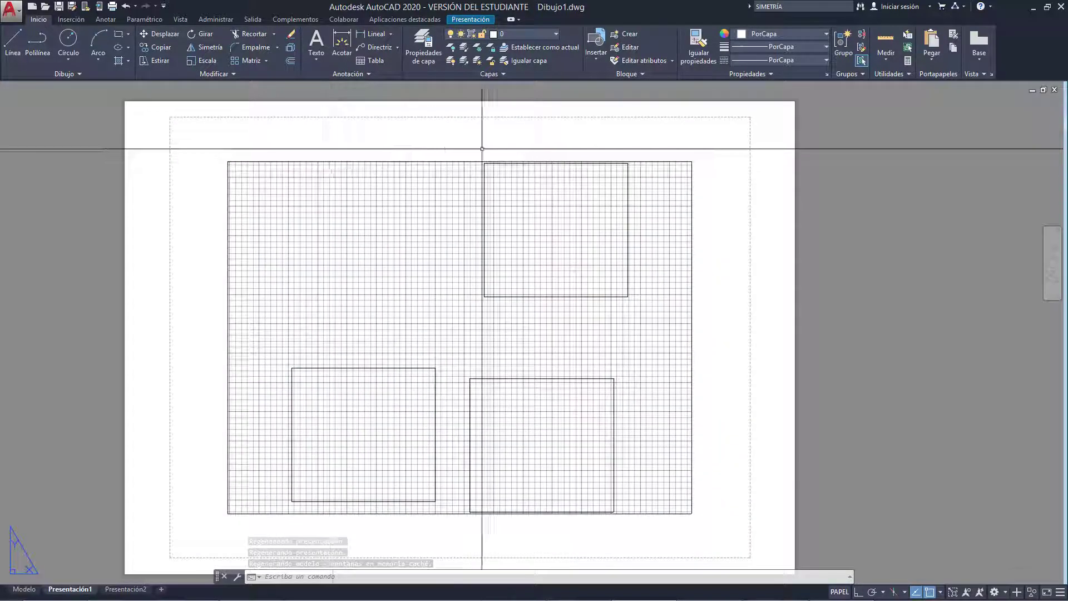
On Presentación2, shrink the viewport from its top-right grip and turn its grid off.
click(128, 589)
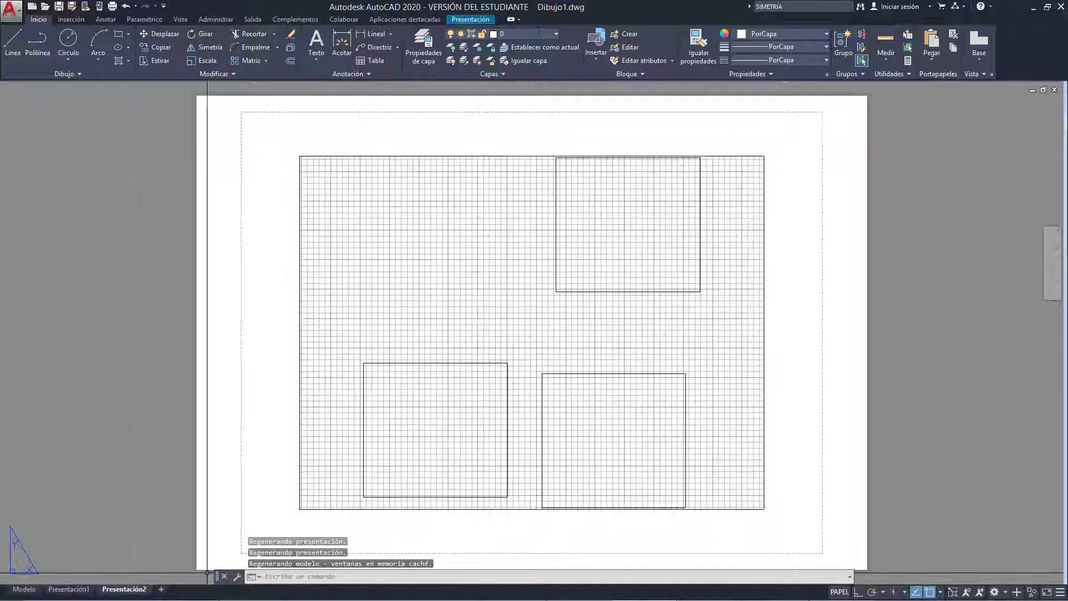
scroll(345, 250, down, 2)
click(552, 198)
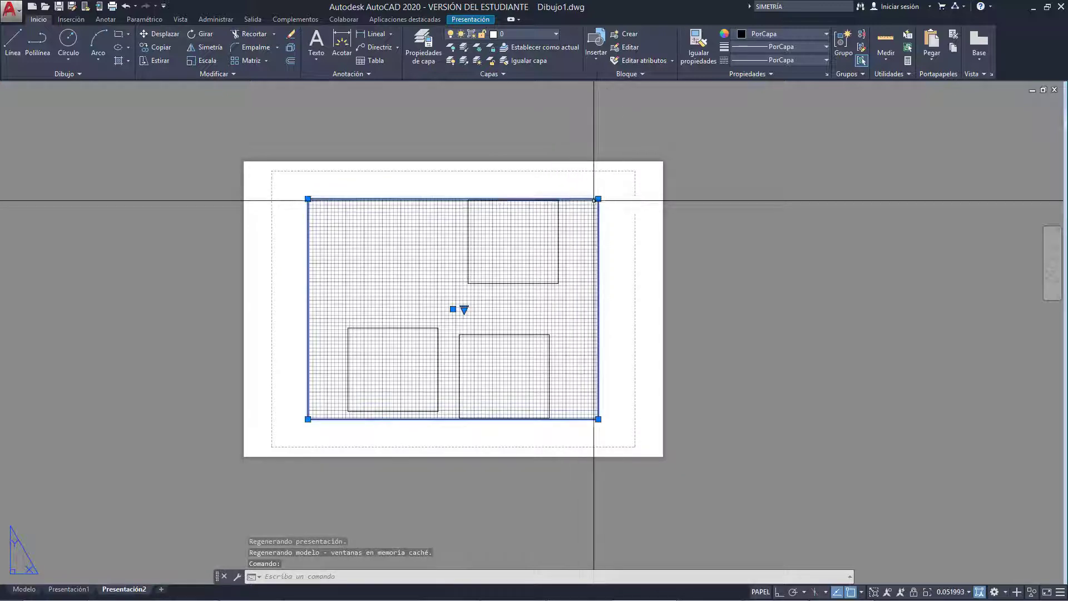
drag(598, 198, 450, 319)
double_click(408, 396)
key(F7)
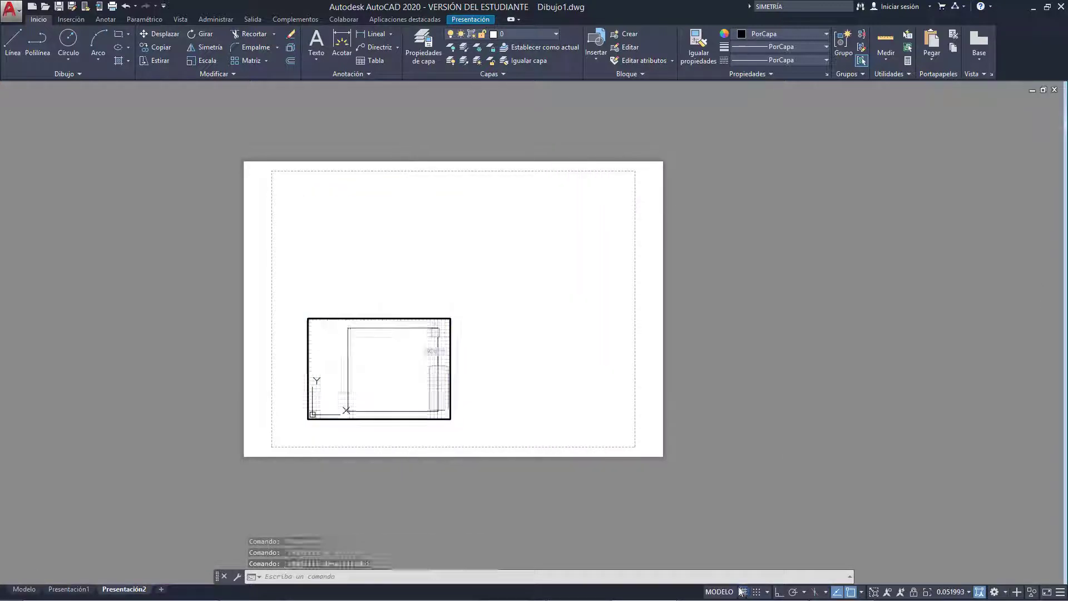
double_click(551, 345)
scroll(523, 453, up, 2)
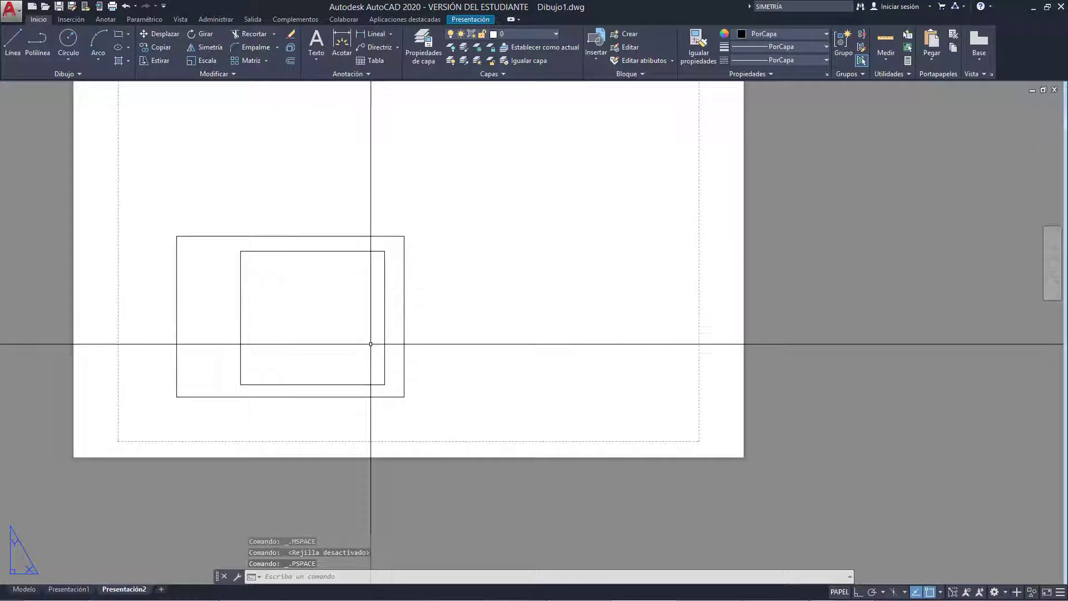
On Presentación1, shrink the viewport from its bottom-left corner and turn its grid off.
click(66, 589)
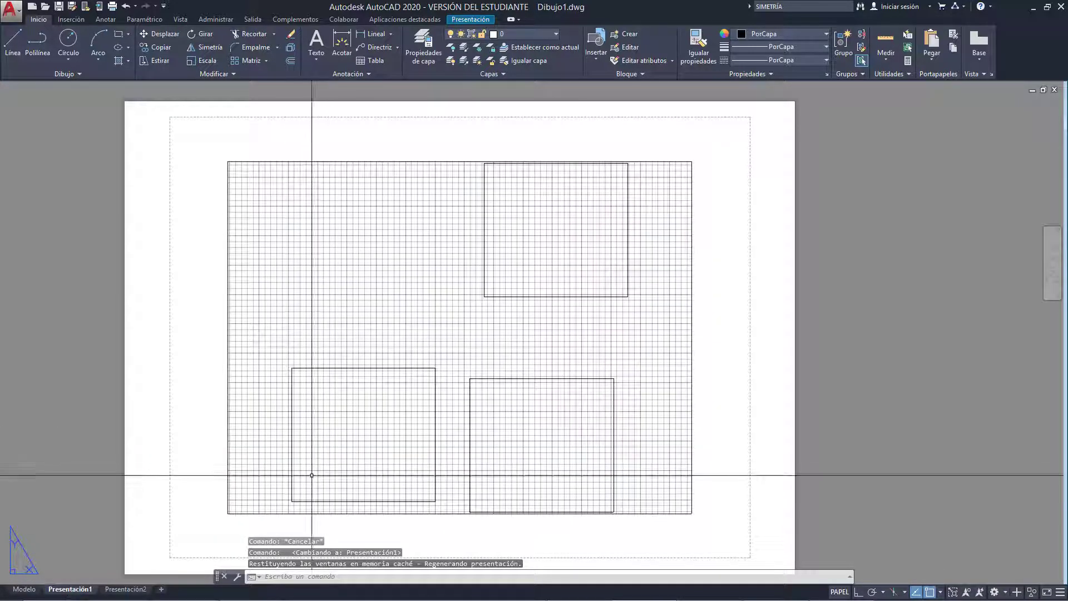
click(246, 515)
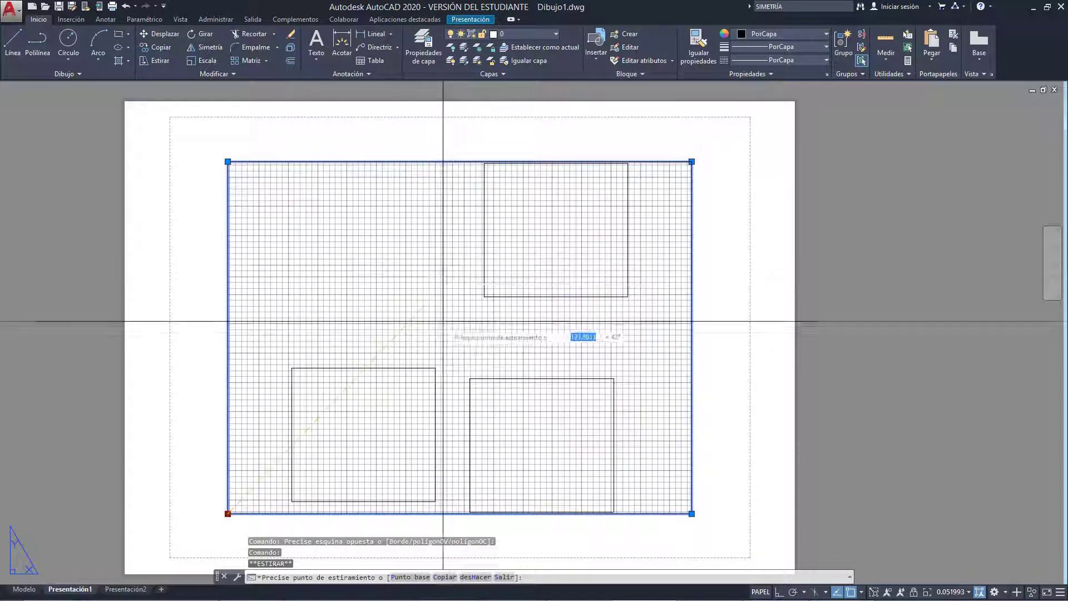
click(443, 322)
scroll(447, 325, down, 2)
double_click(584, 303)
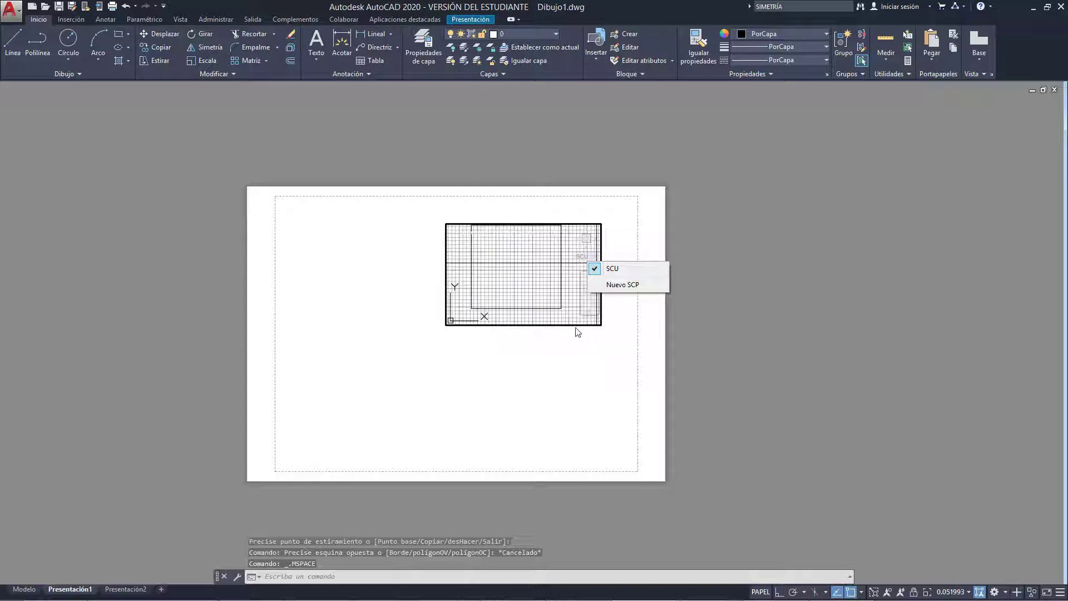
key(F7)
double_click(619, 410)
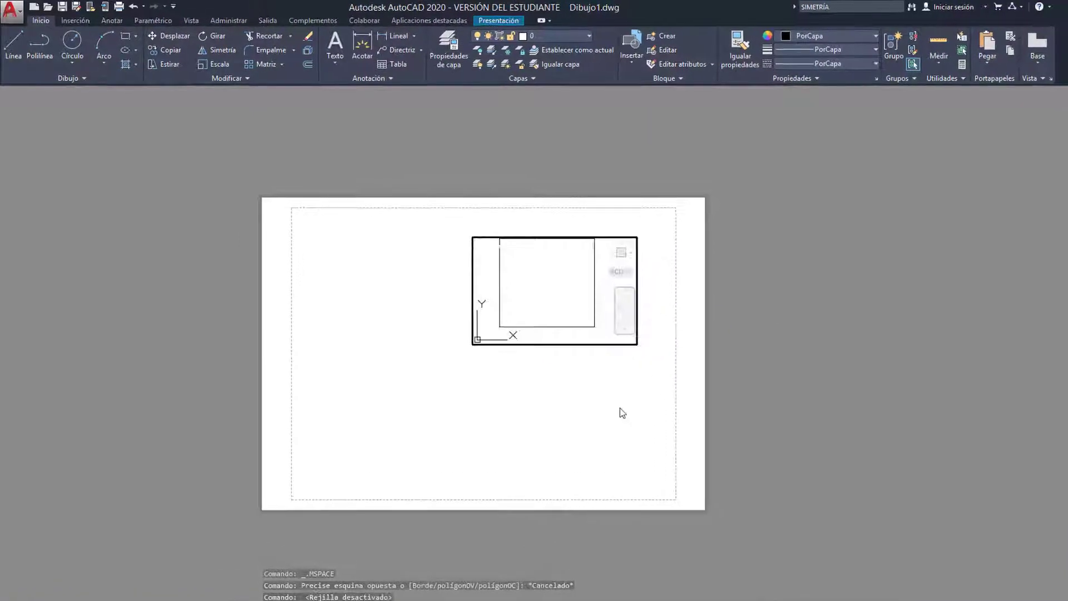
click(177, 509)
key(Escape)
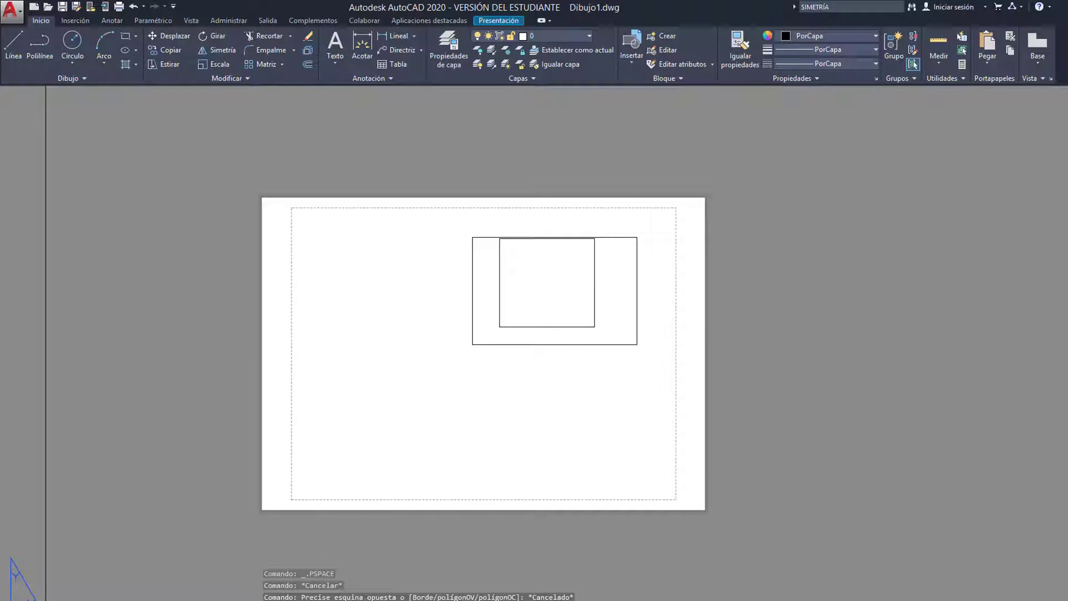
key(ctrl+Page_Up)
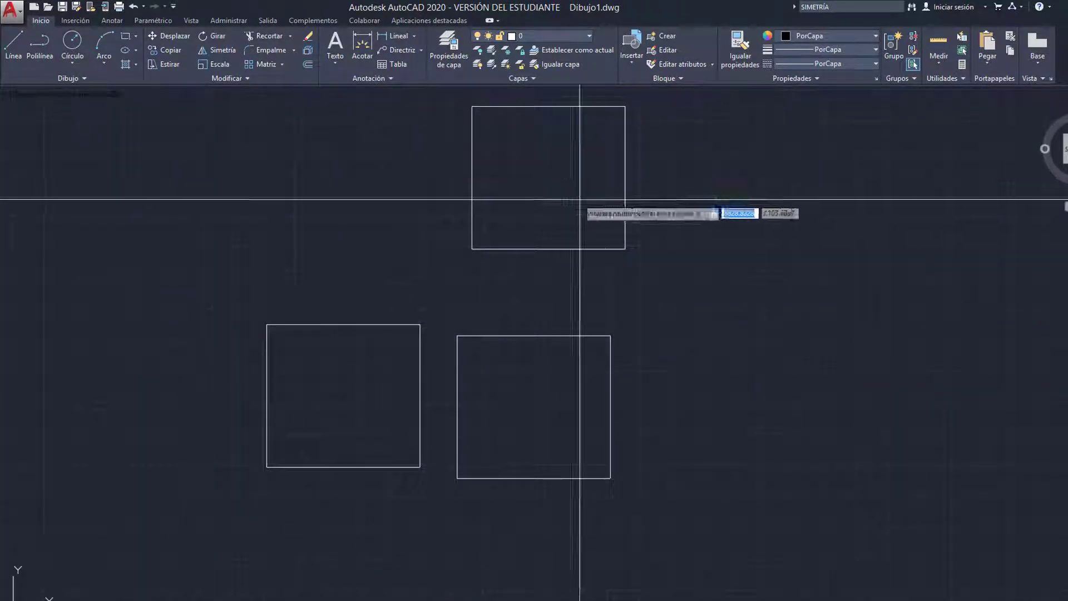
click(440, 361)
key(Escape)
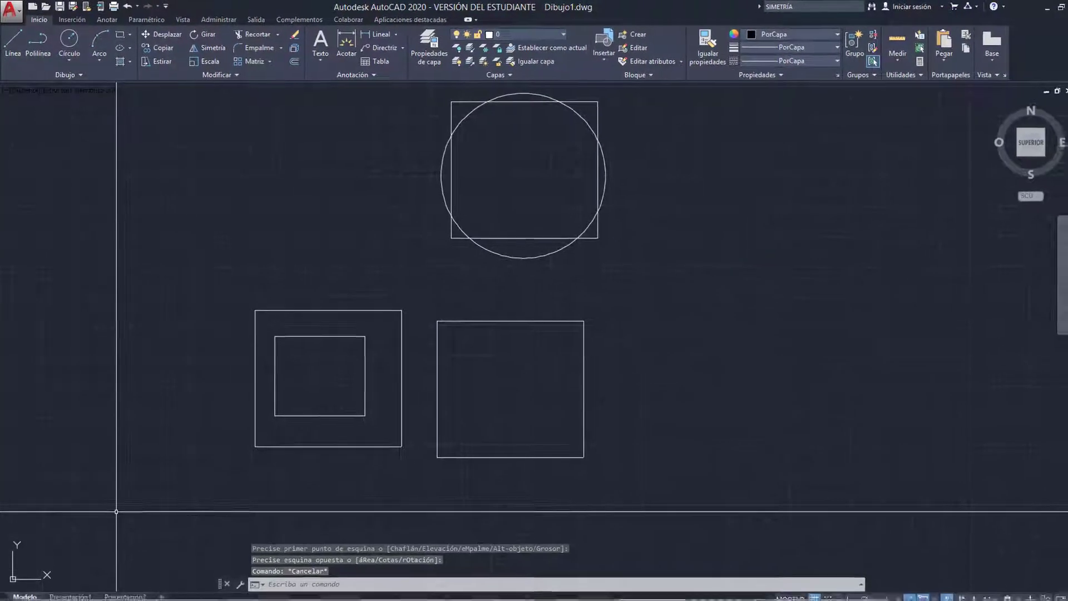
click(70, 589)
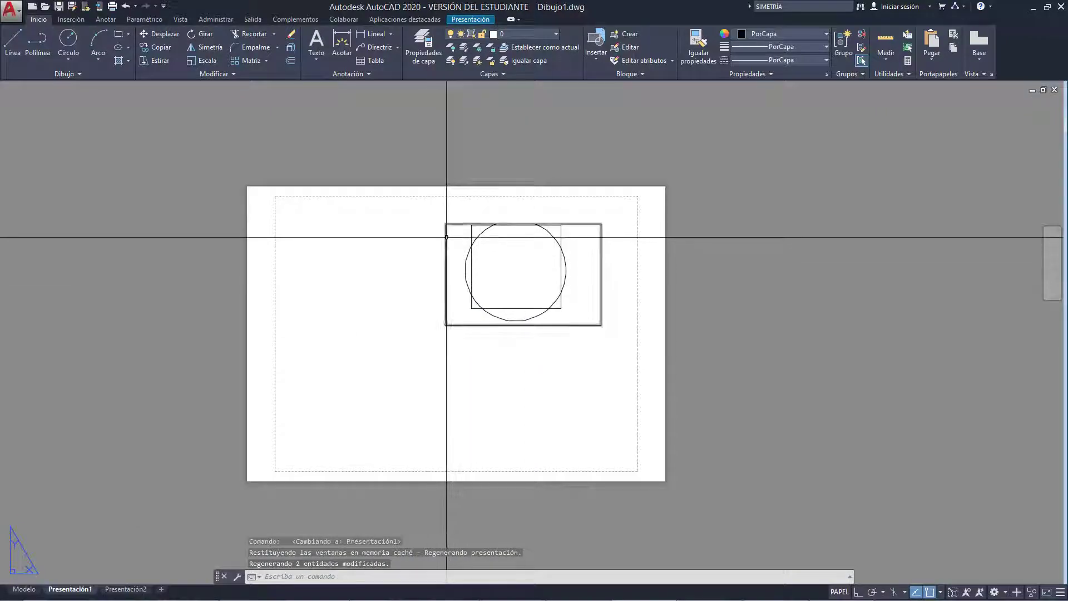
click(131, 590)
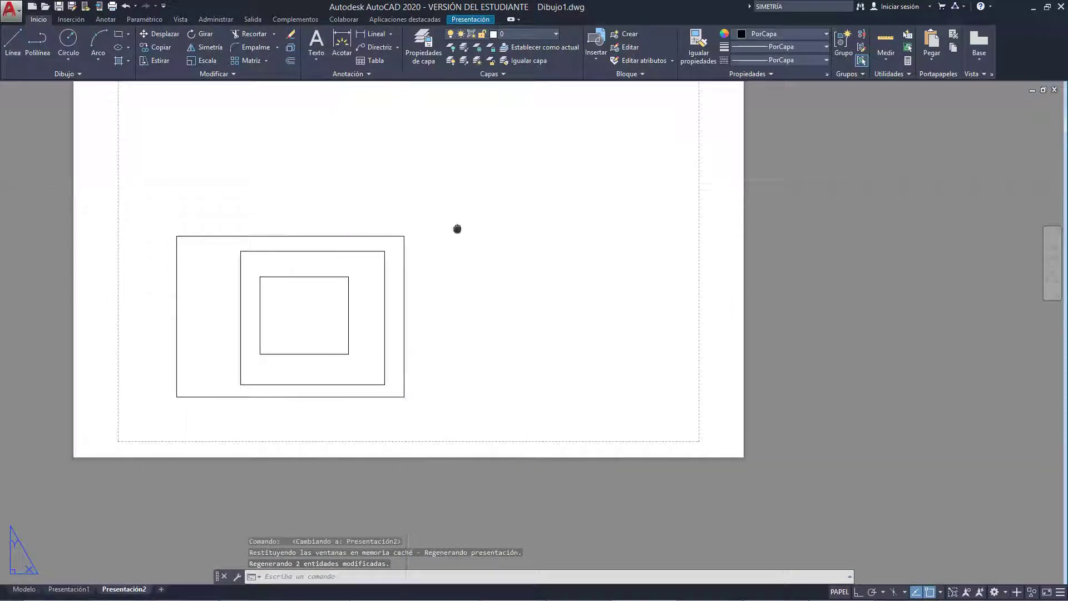
click(23, 589)
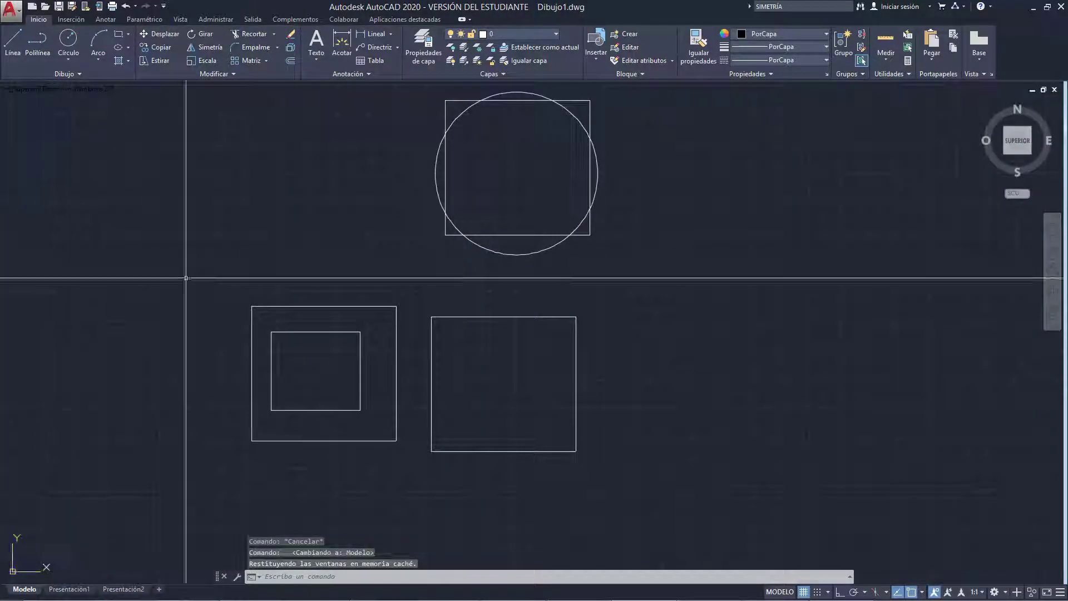
mouse_move(727, 245)
middle_down()
mouse_move(695, 298)
mouse_move(774, 249)
mouse_move(774, 267)
middle_up()
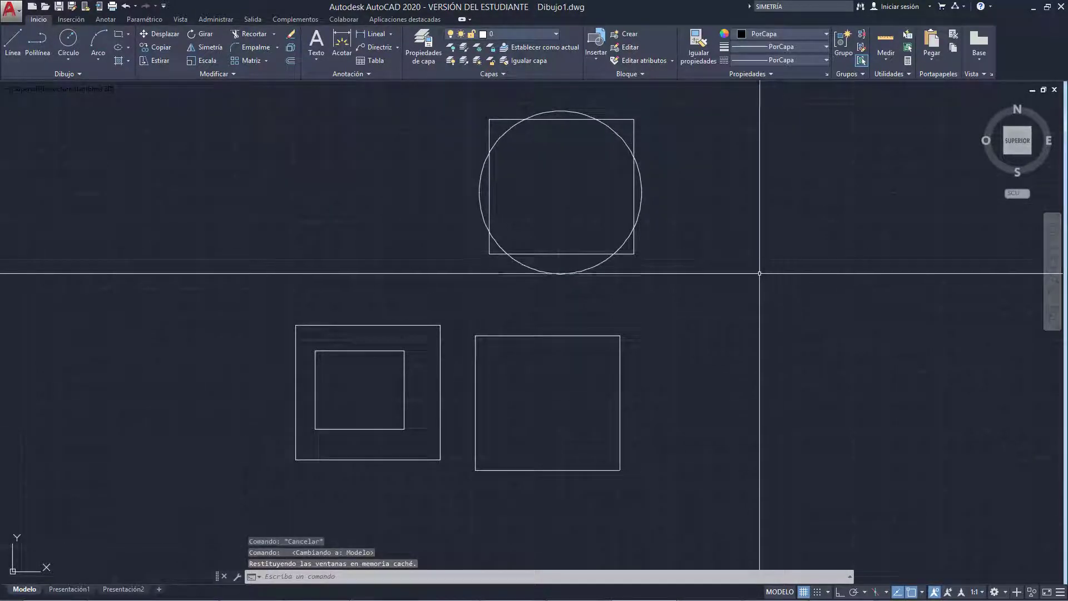
middle_drag(639, 285, 565, 309)
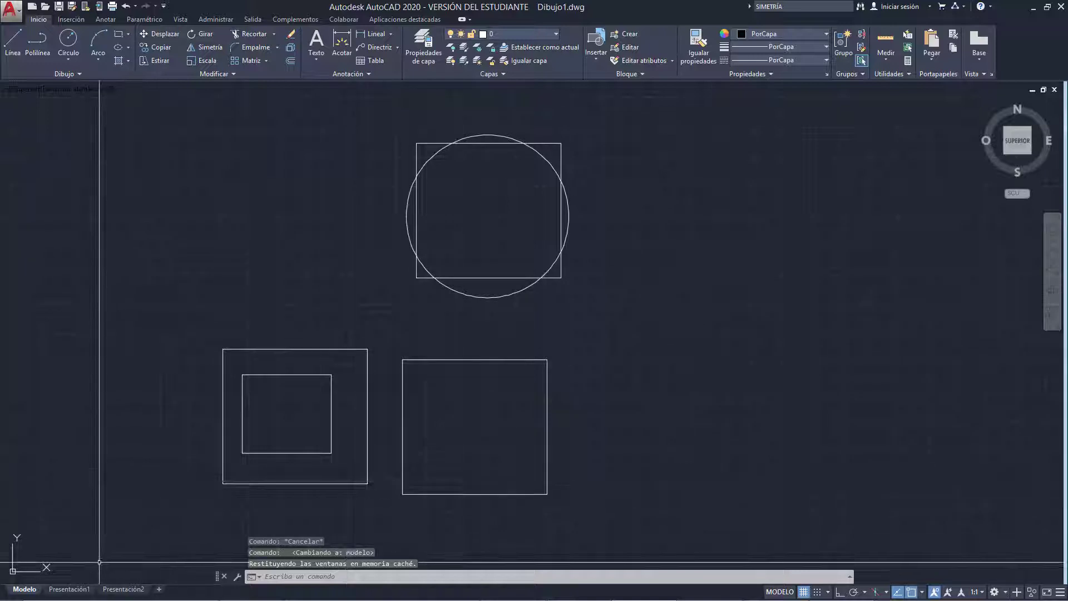
click(69, 589)
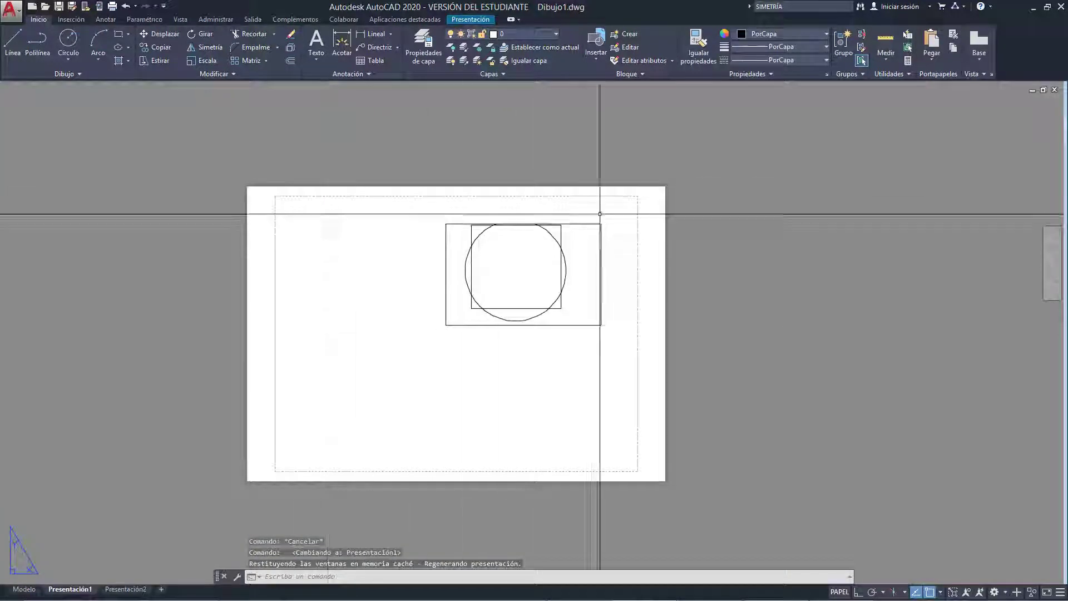
click(24, 589)
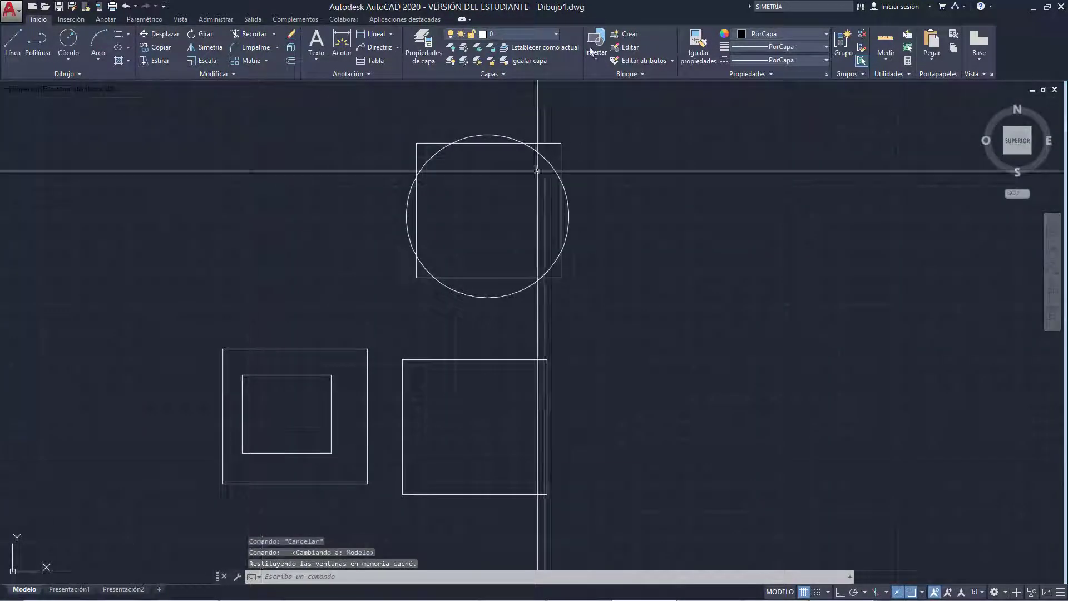
Toggle Fichas Presentación off and on, enable Fichas Archivos, and switch to Dibujo3.
click(178, 21)
click(649, 44)
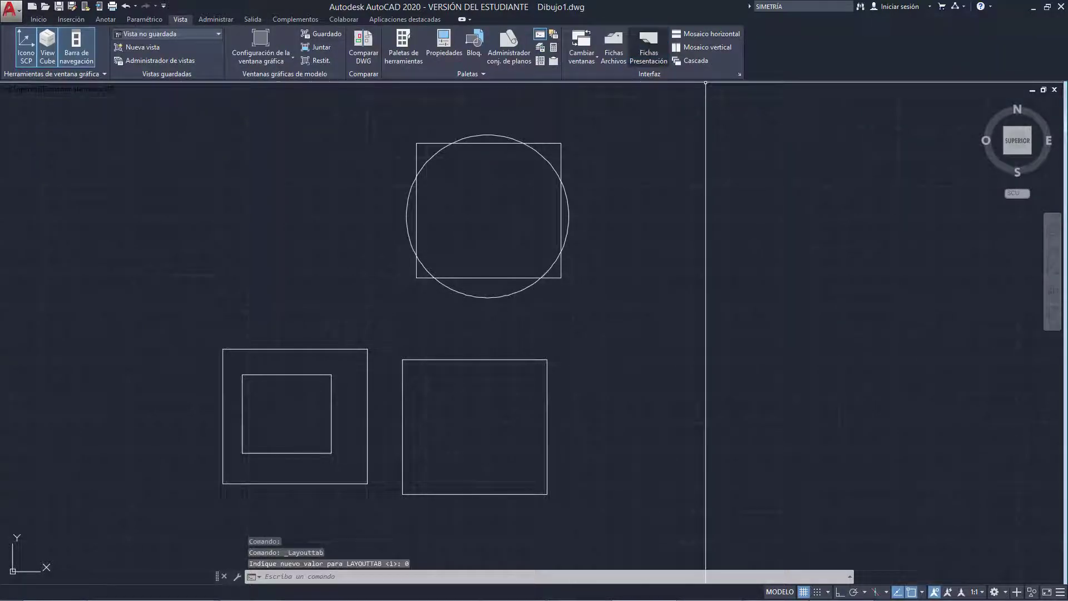
mouse_move(432, 358)
middle_down()
mouse_move(423, 382)
mouse_move(529, 295)
mouse_move(511, 363)
middle_up()
click(641, 56)
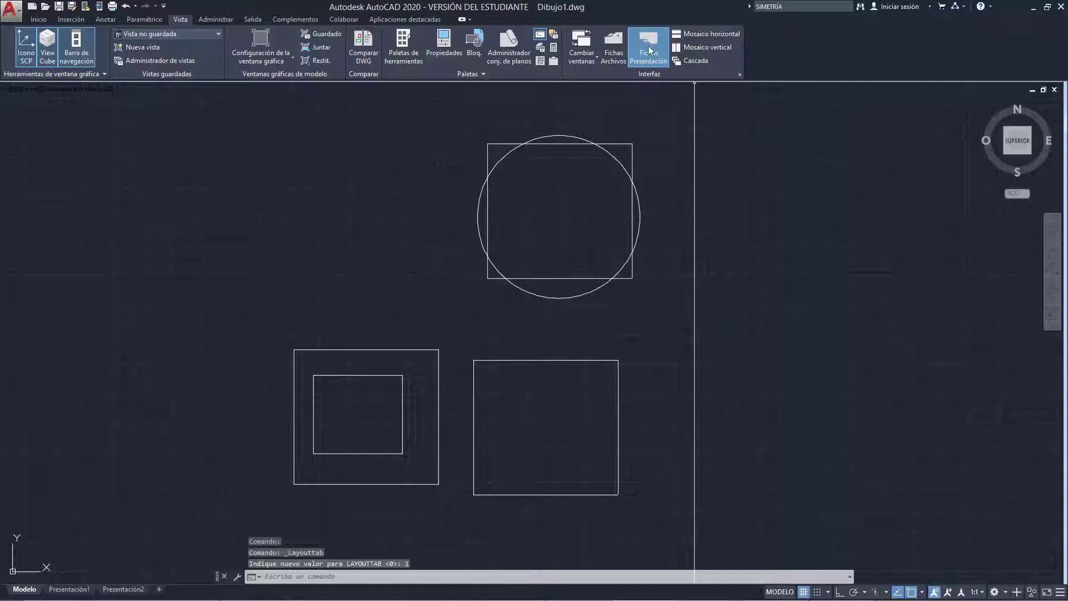
click(615, 50)
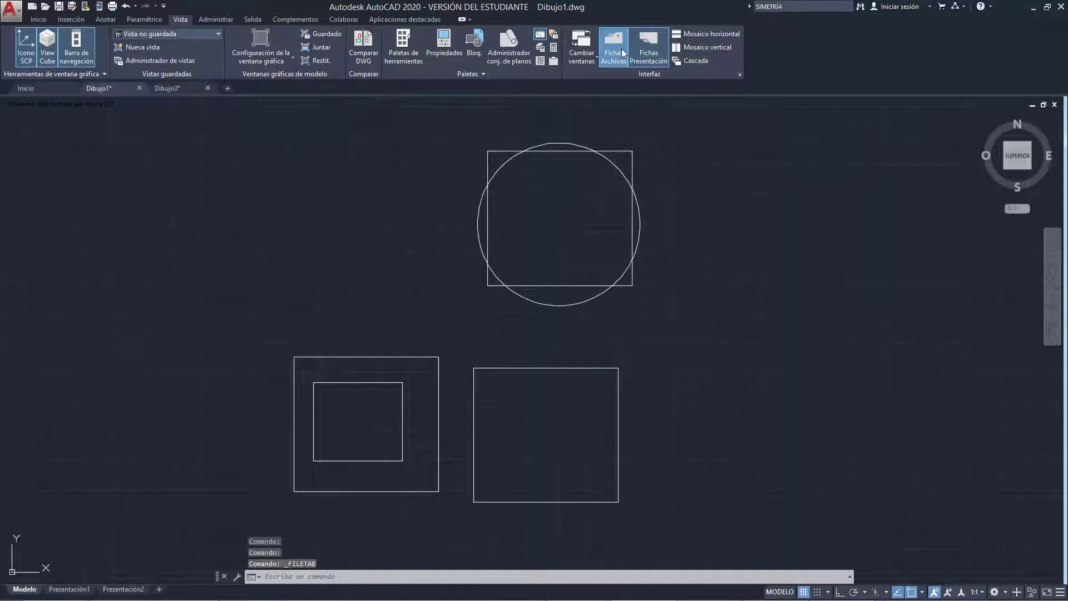
key(ctrl+Tab)
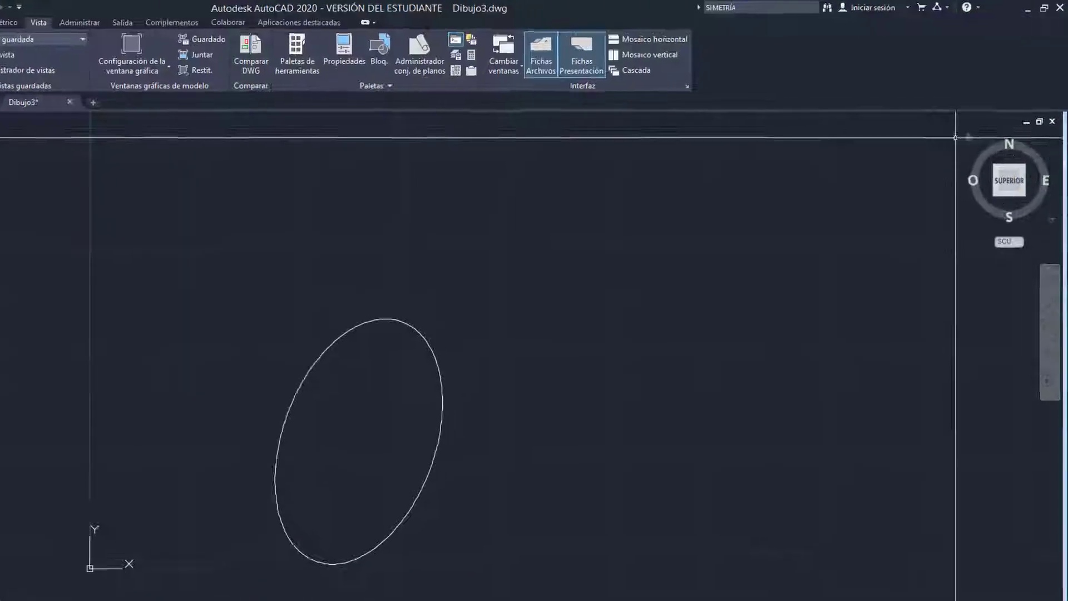
View the ellipse from southeast, southwest, side and orbit angles, then return to Top.
middle_drag(943, 395, 812, 388)
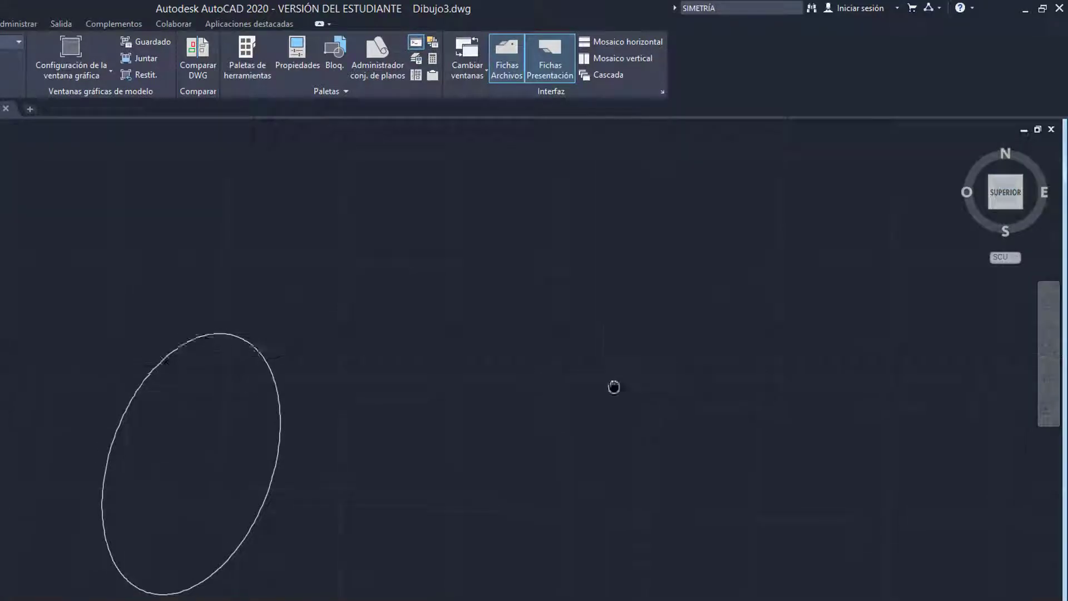
middle_drag(531, 427, 613, 419)
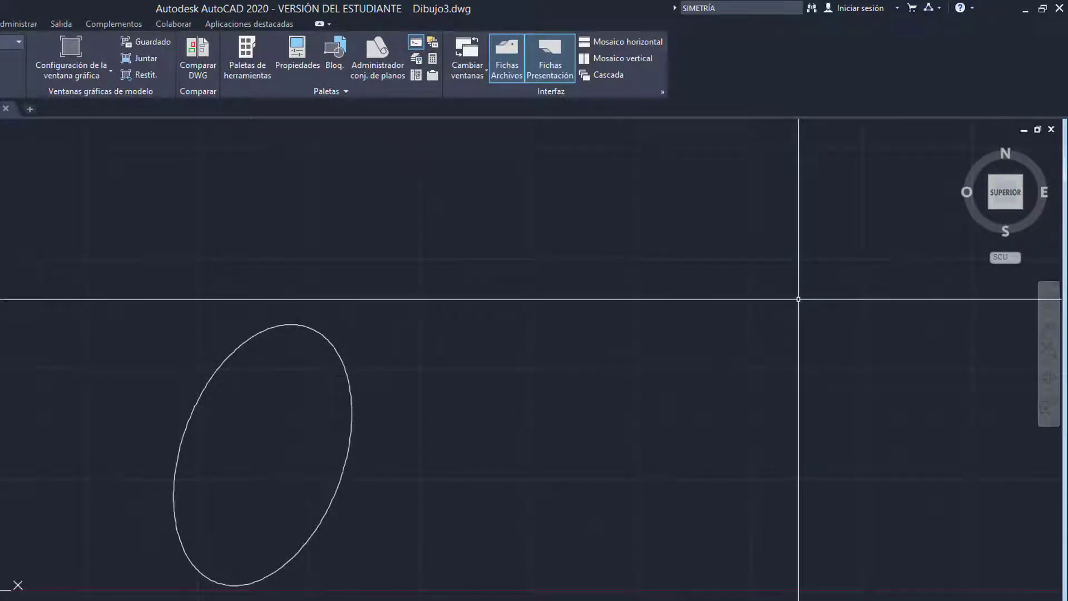
click(1021, 205)
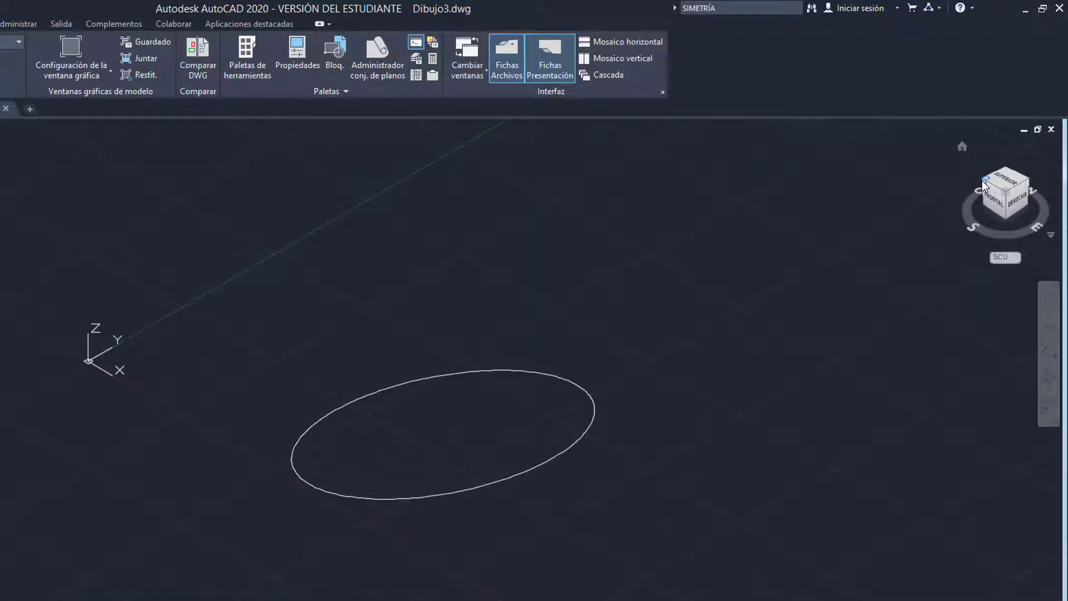
click(982, 182)
click(995, 203)
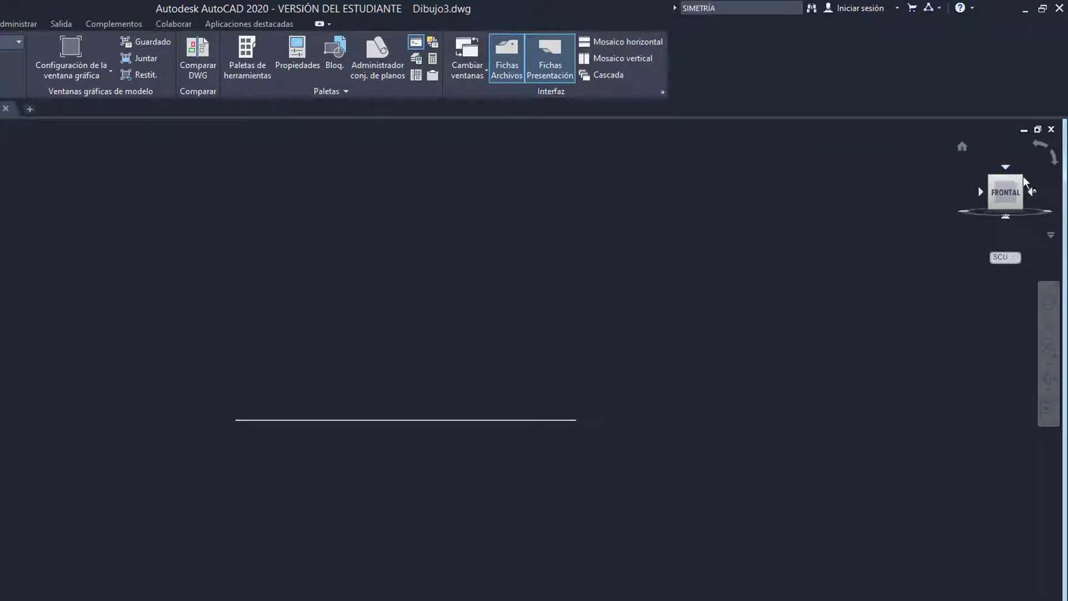
click(1023, 179)
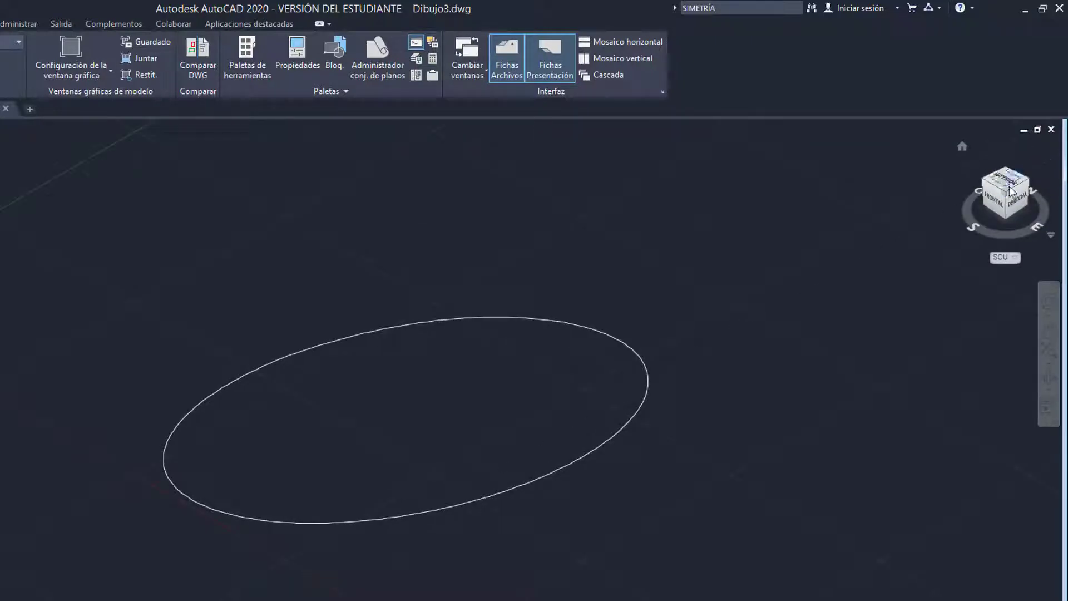
mouse_move(998, 175)
mouse_down()
mouse_move(887, 175)
mouse_move(932, 252)
mouse_up()
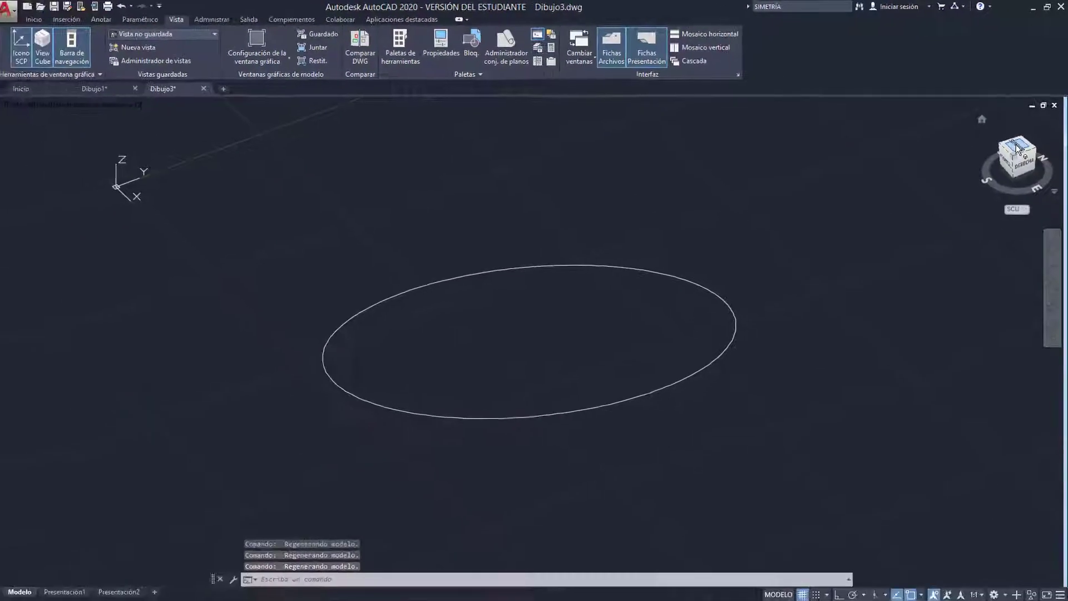
click(1021, 148)
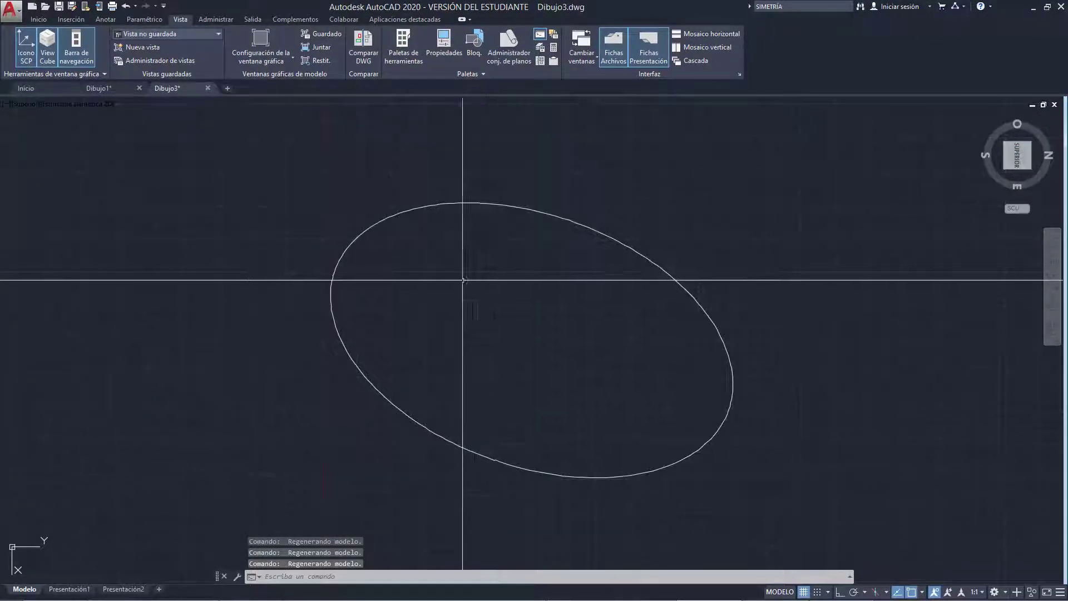
View the ellipse edge-on from behind, return to a rotated Top view, and switch to Dibujo1.
scroll(462, 280, down, 4)
scroll(489, 311, up, 2)
middle_drag(636, 327, 545, 348)
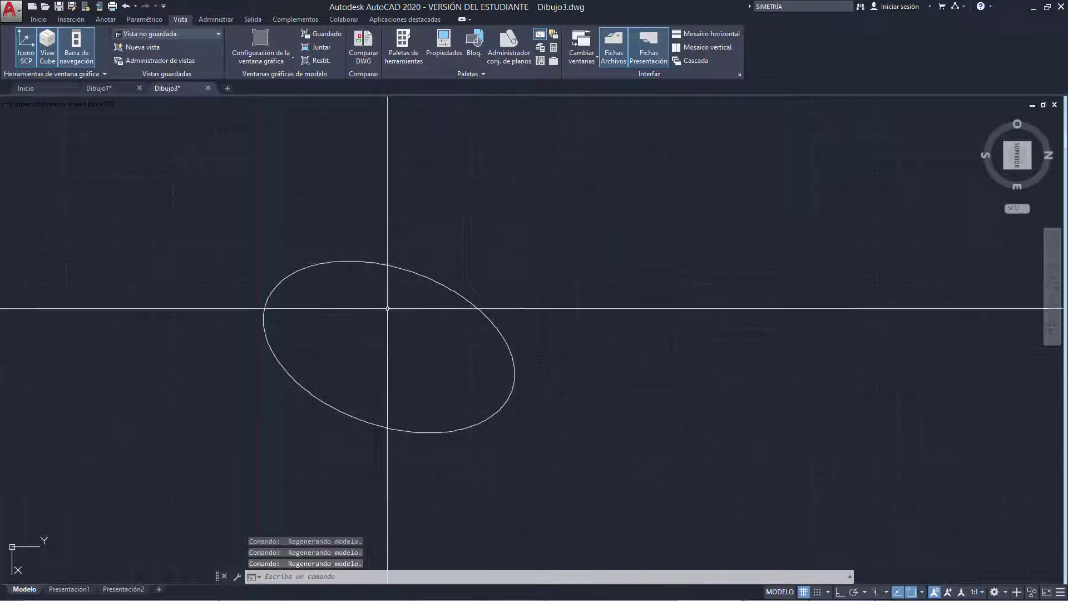
middle_drag(387, 343, 491, 332)
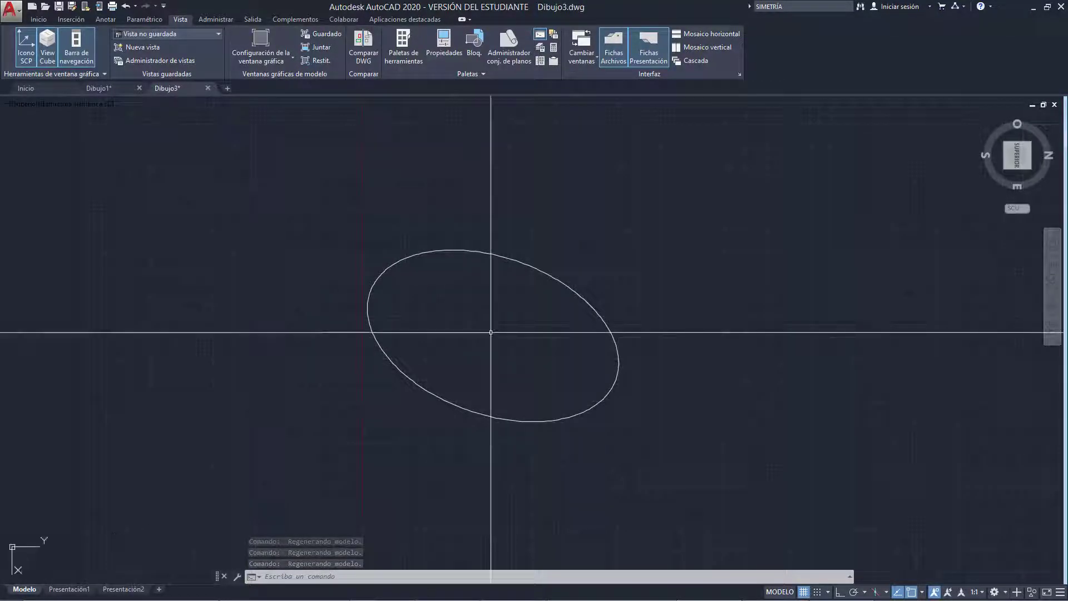
click(1049, 157)
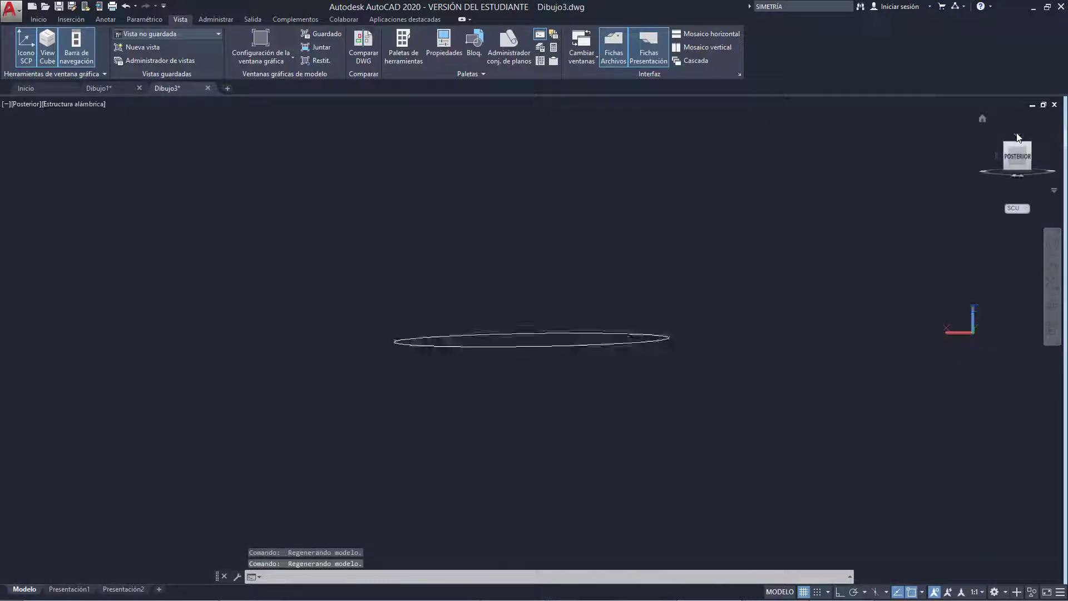
click(1016, 133)
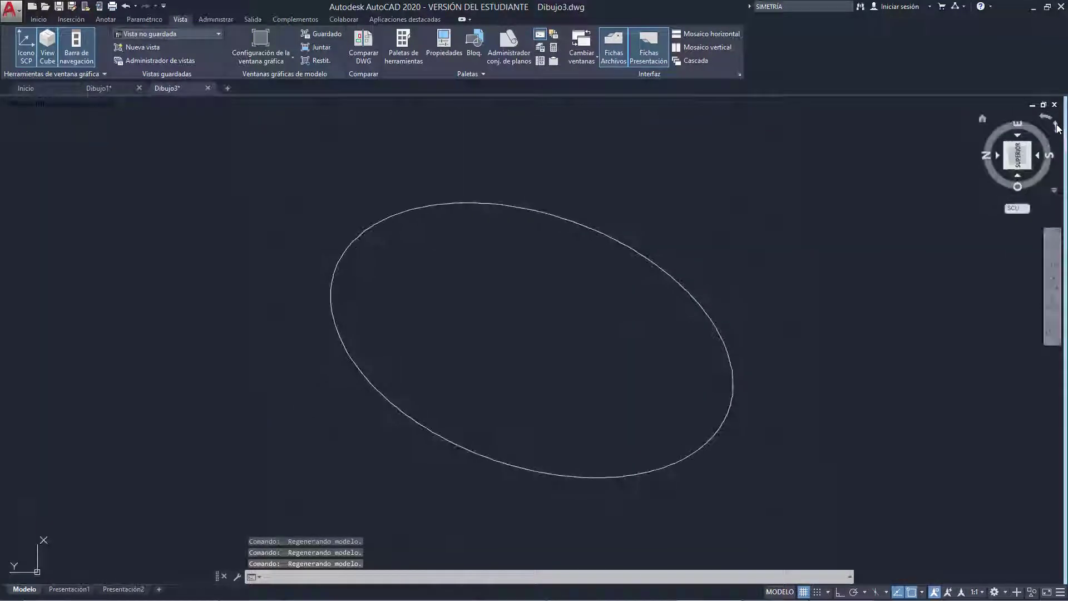
click(1057, 128)
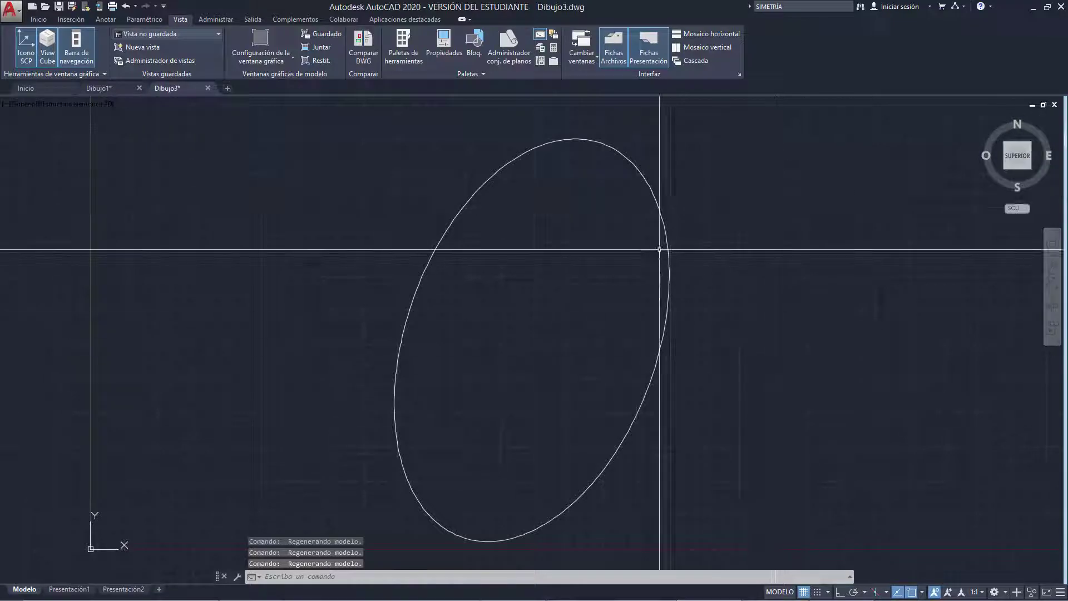
click(1033, 105)
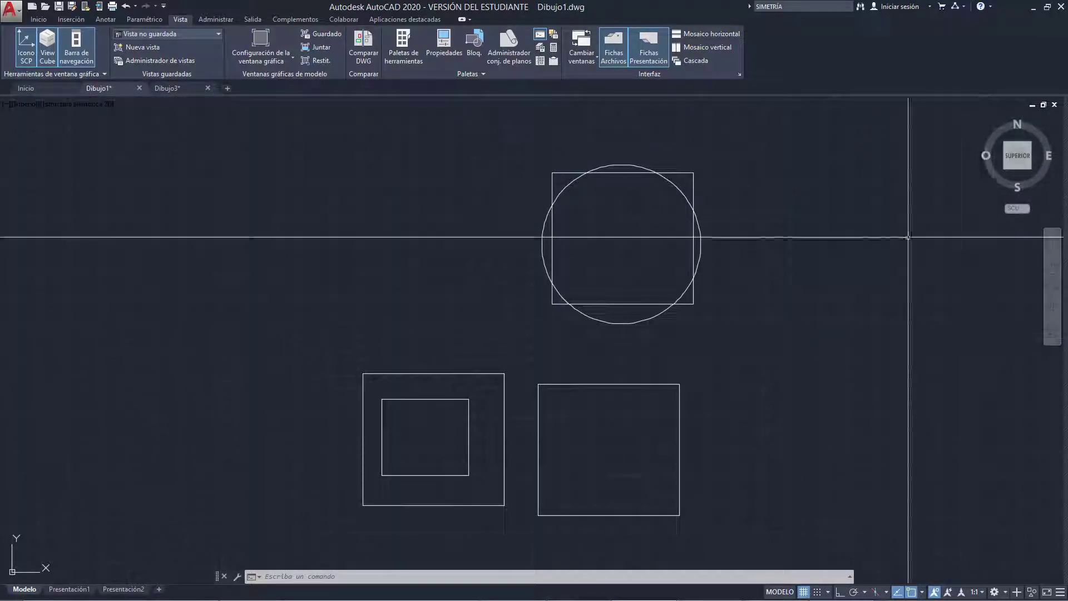
middle_drag(980, 215, 953, 214)
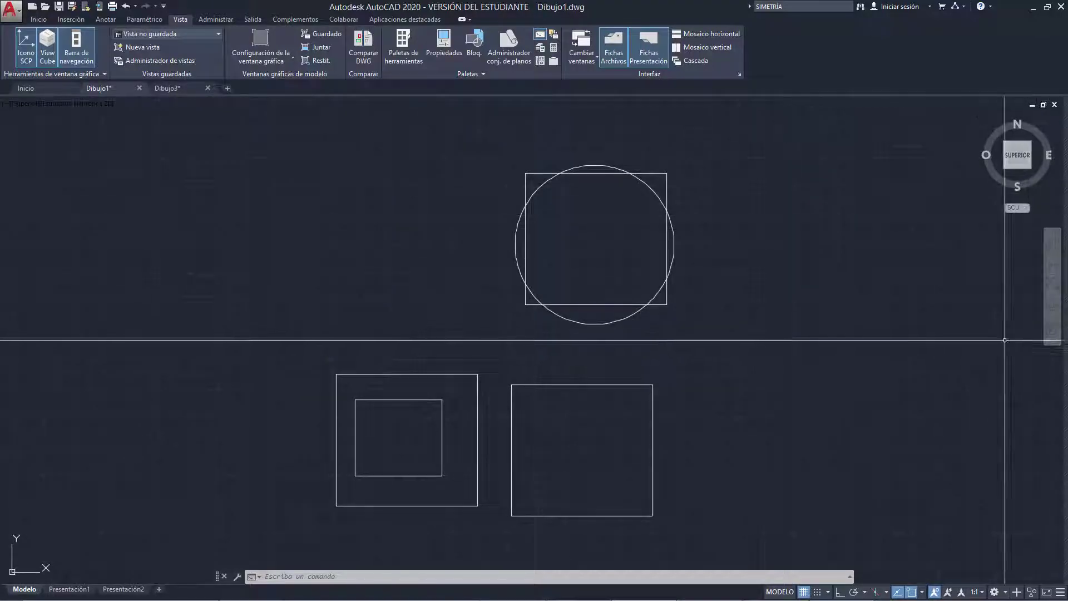
middle_drag(779, 346, 783, 347)
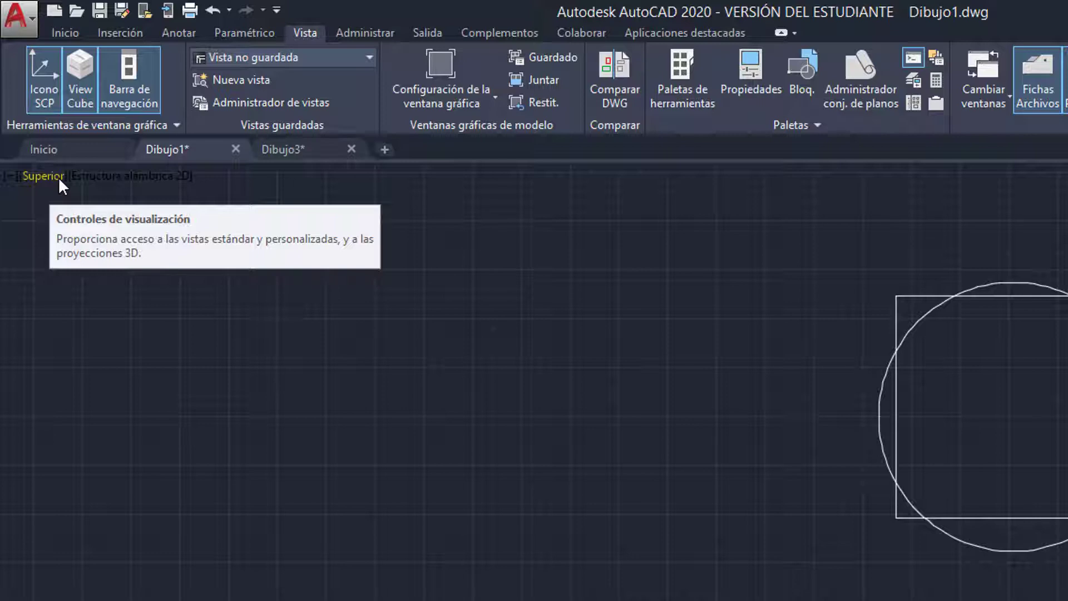
click(59, 178)
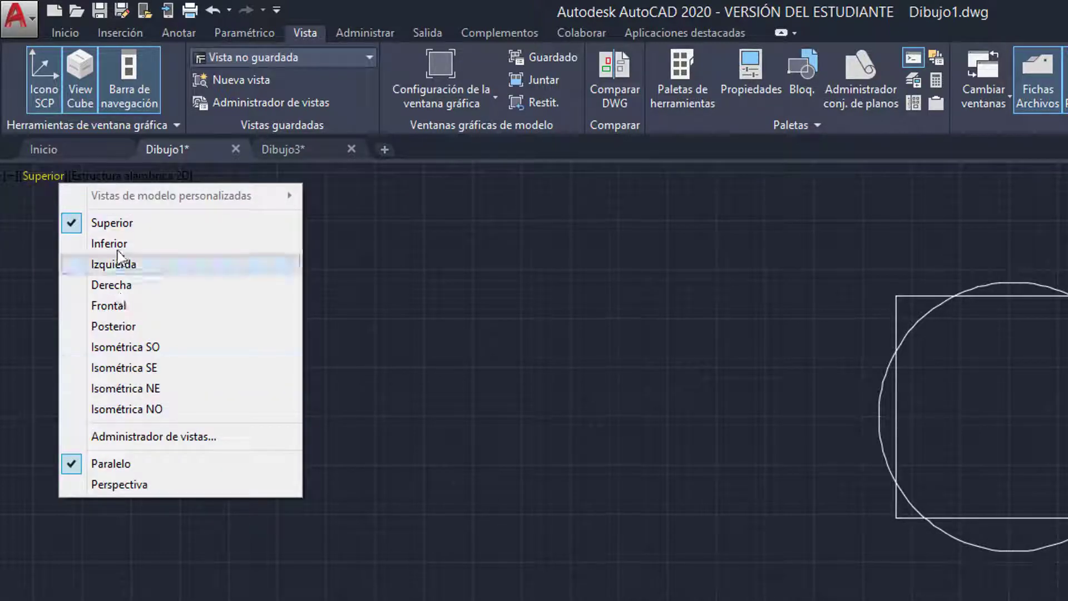
click(119, 347)
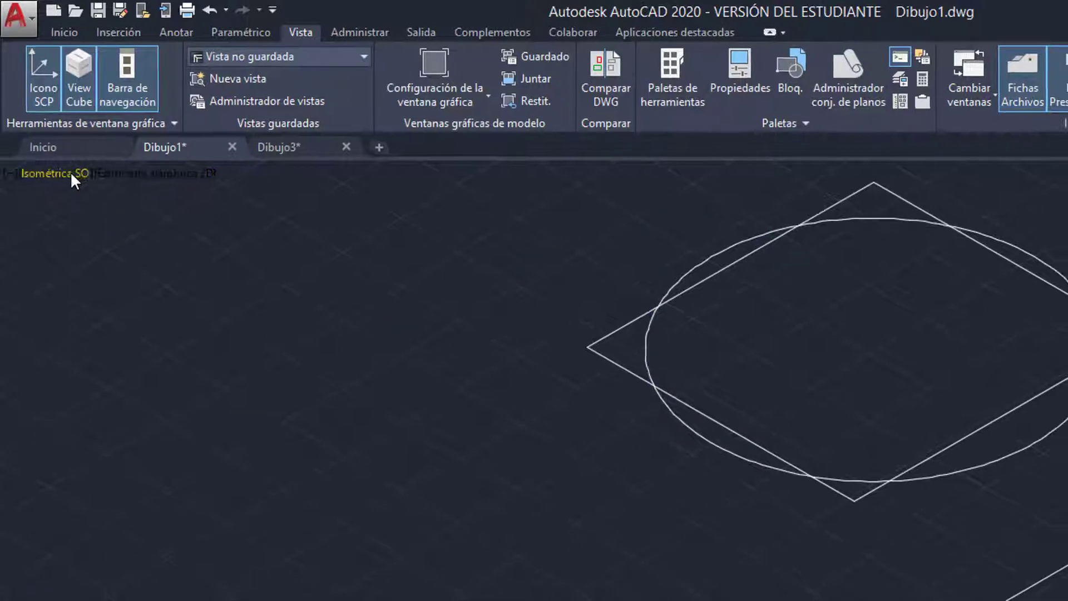
click(70, 171)
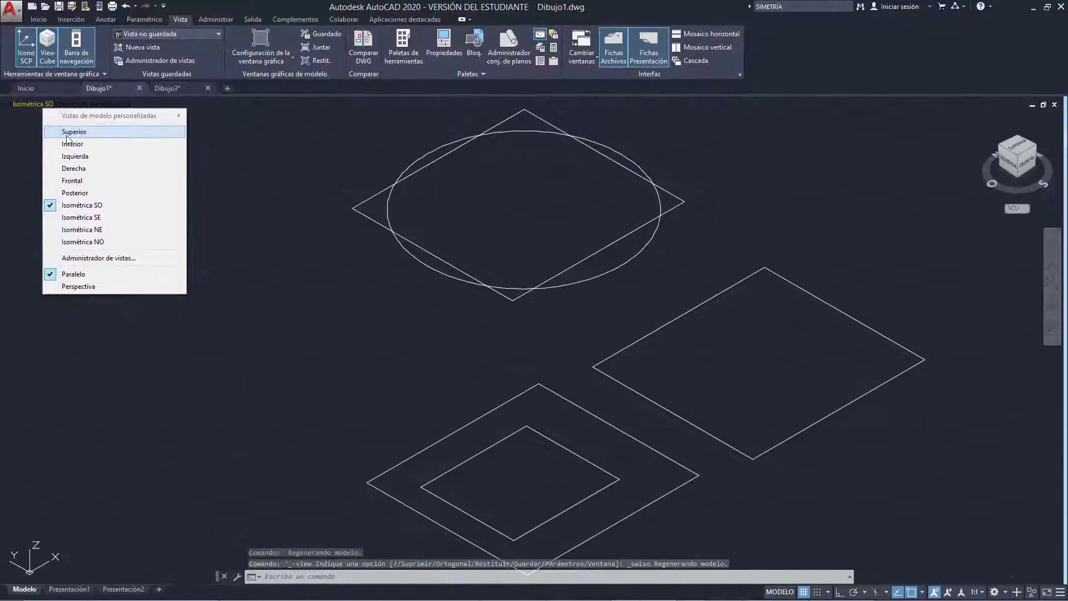
click(67, 133)
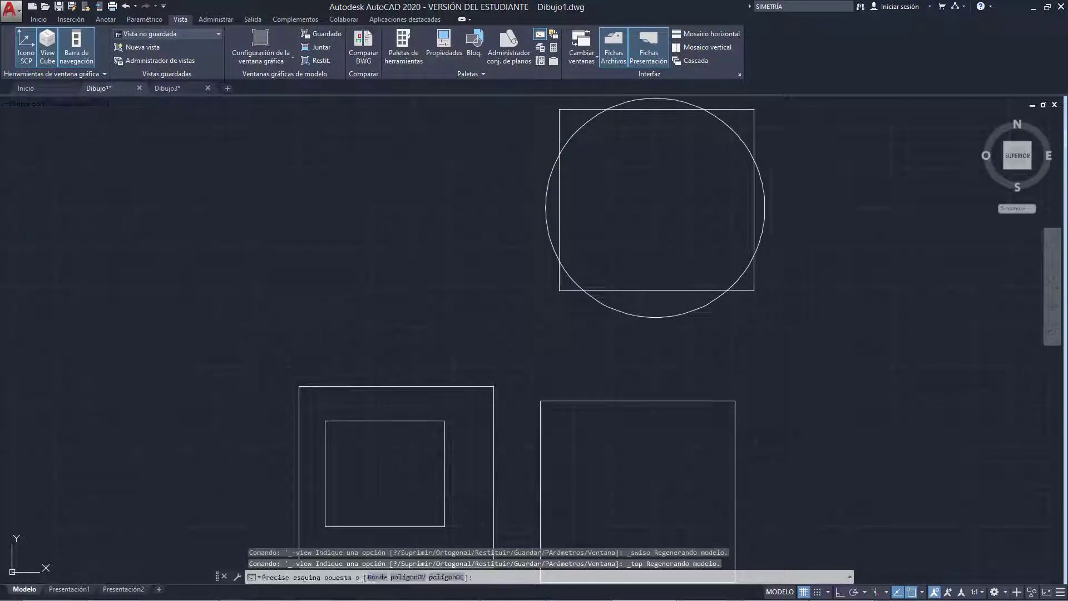
click(29, 105)
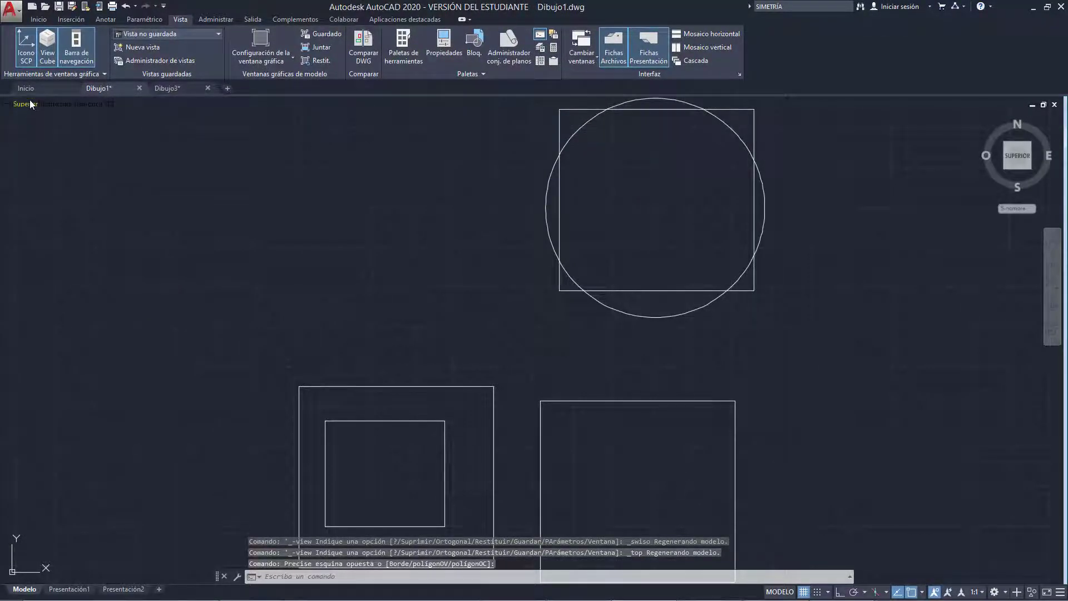
click(29, 105)
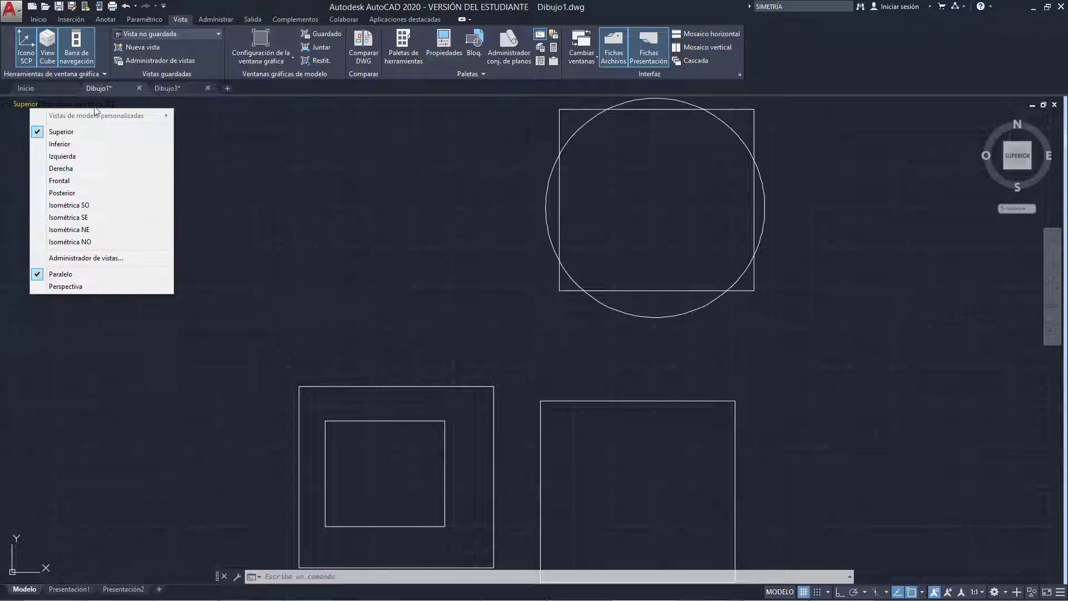
click(198, 130)
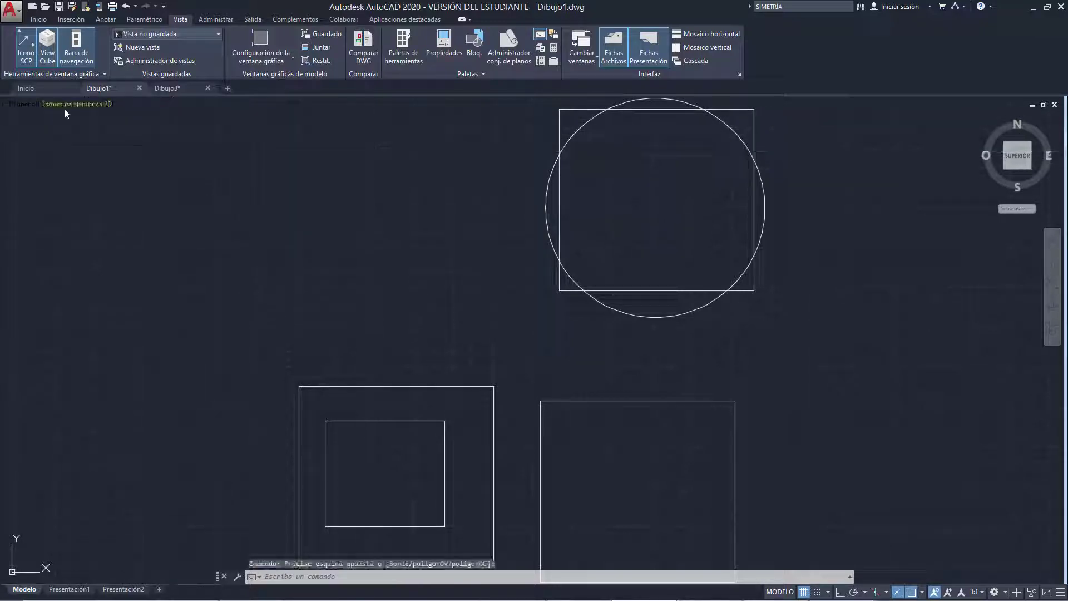
click(77, 106)
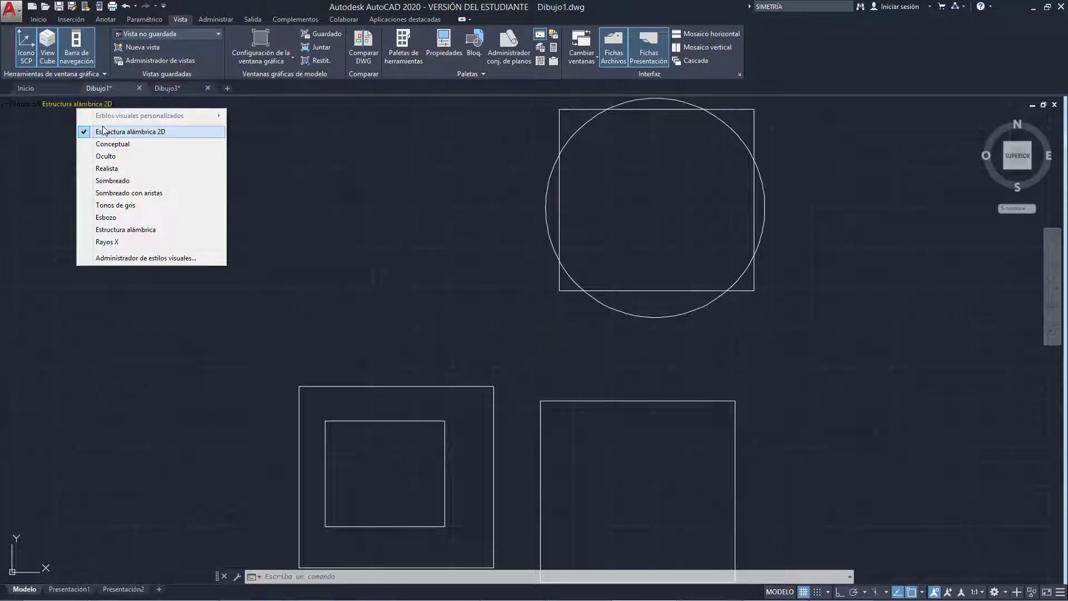
key(Escape)
middle_drag(655, 350, 527, 347)
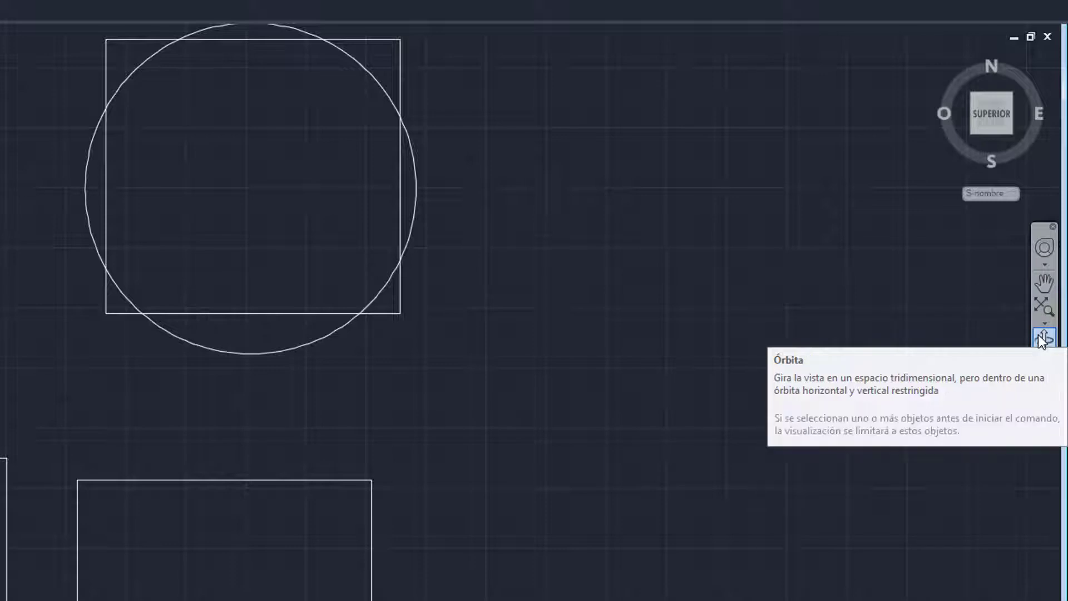
scroll(356, 445, down, 2)
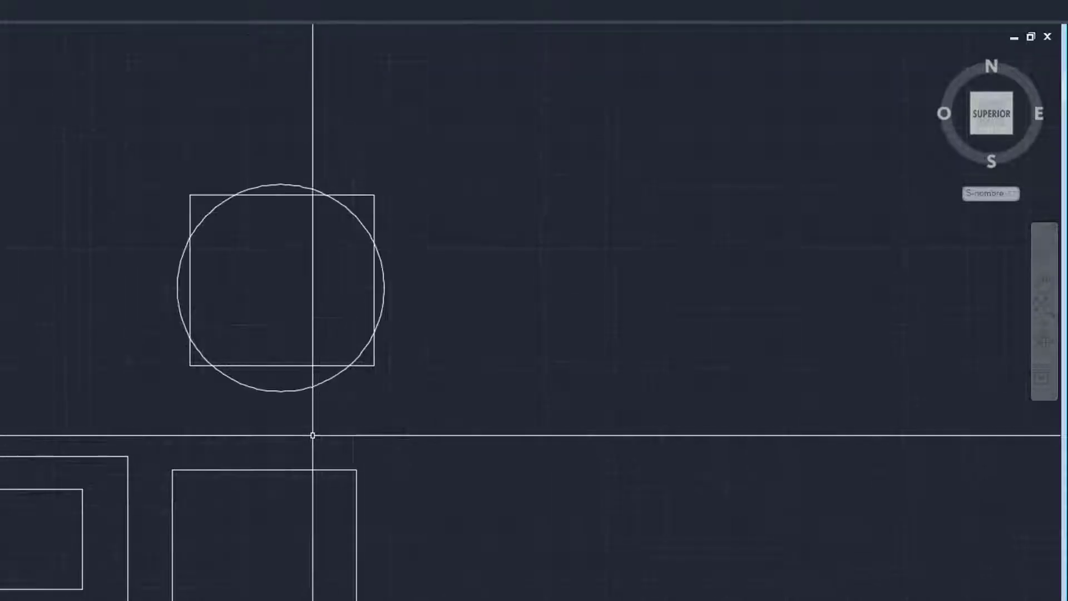
middle_drag(312, 434, 391, 376)
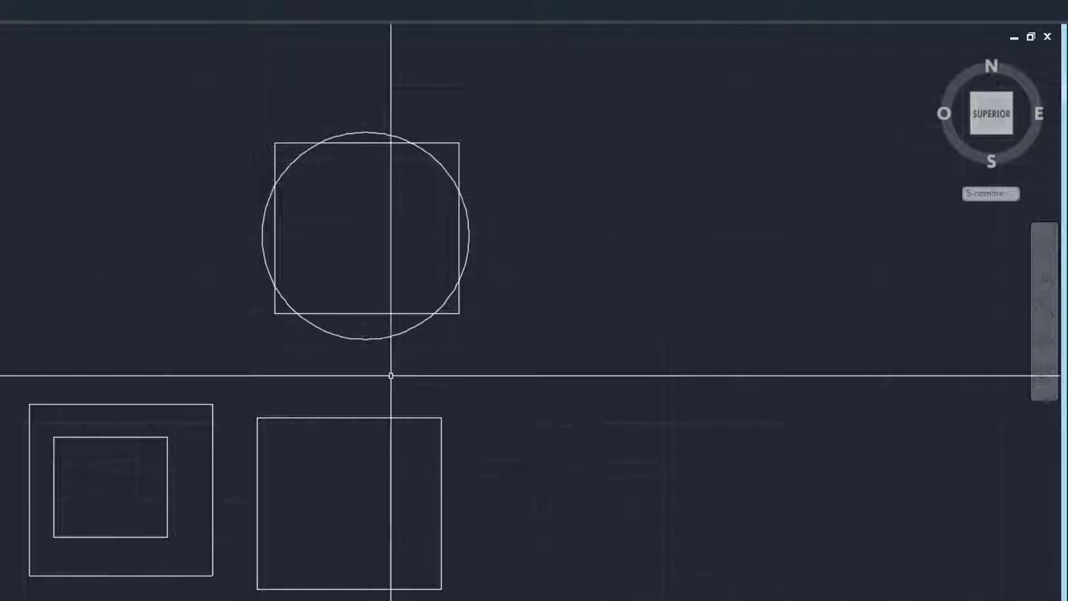
click(1010, 97)
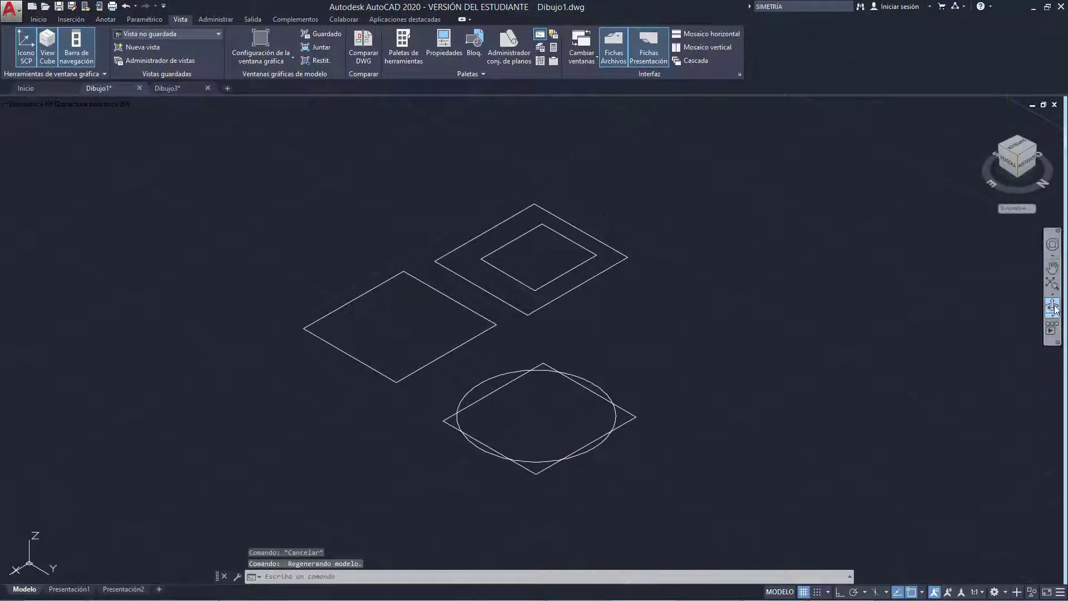
click(1051, 306)
mouse_move(619, 321)
mouse_down()
mouse_move(529, 341)
mouse_move(684, 338)
mouse_up()
click(1051, 269)
drag(1043, 310, 1015, 287)
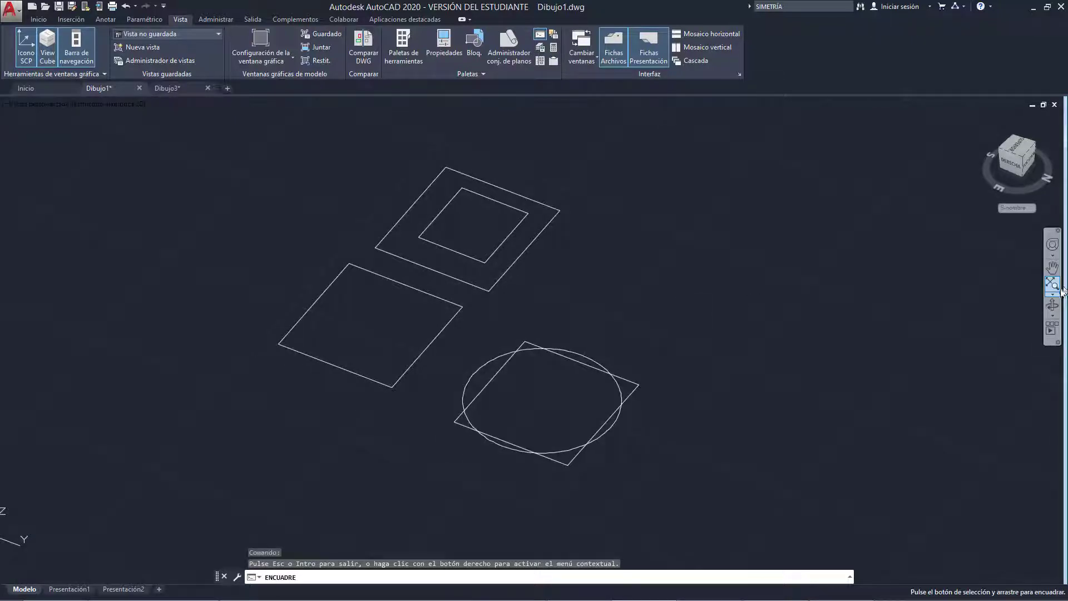
drag(503, 322, 487, 338)
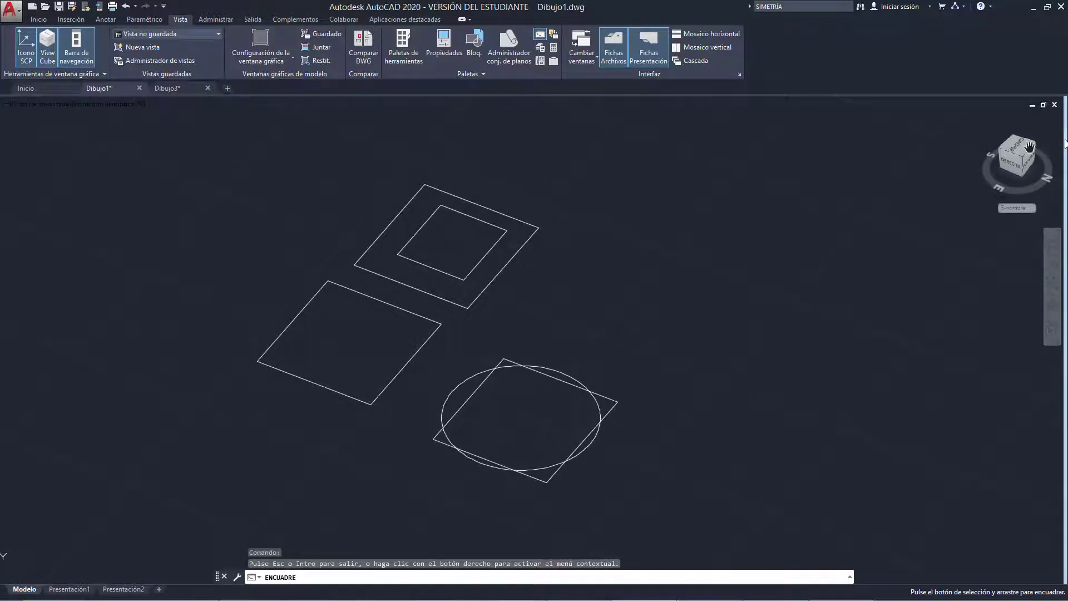
click(47, 104)
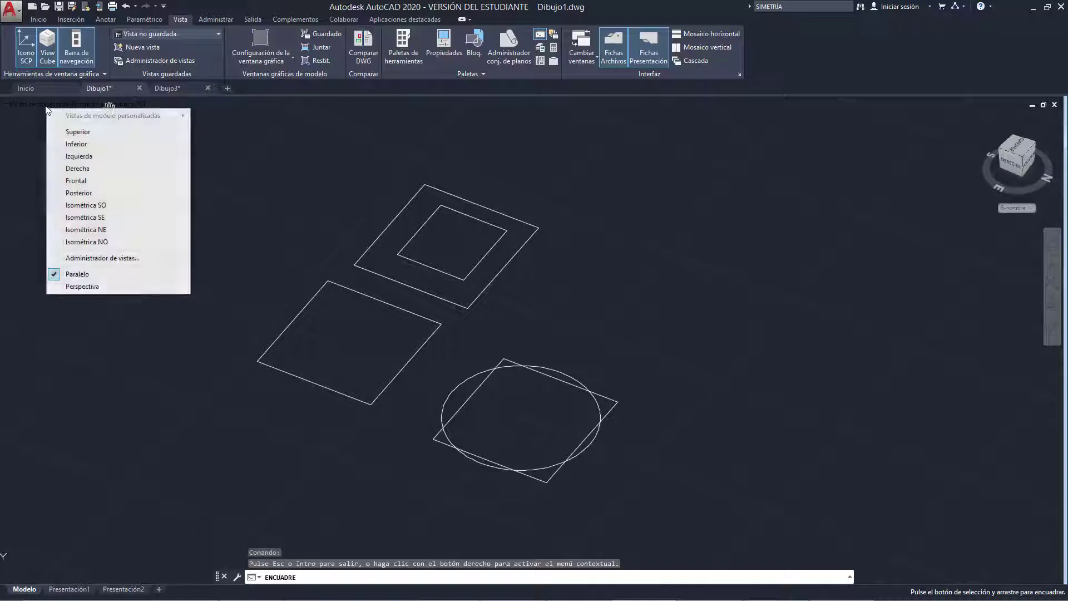
click(72, 131)
scroll(389, 240, down, 3)
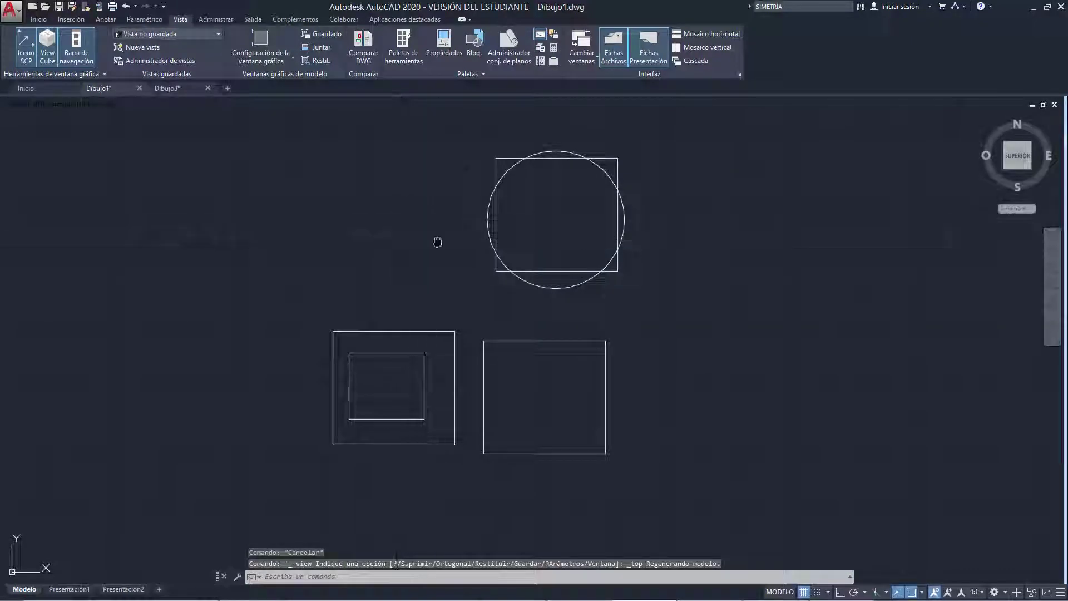
middle_drag(436, 240, 447, 301)
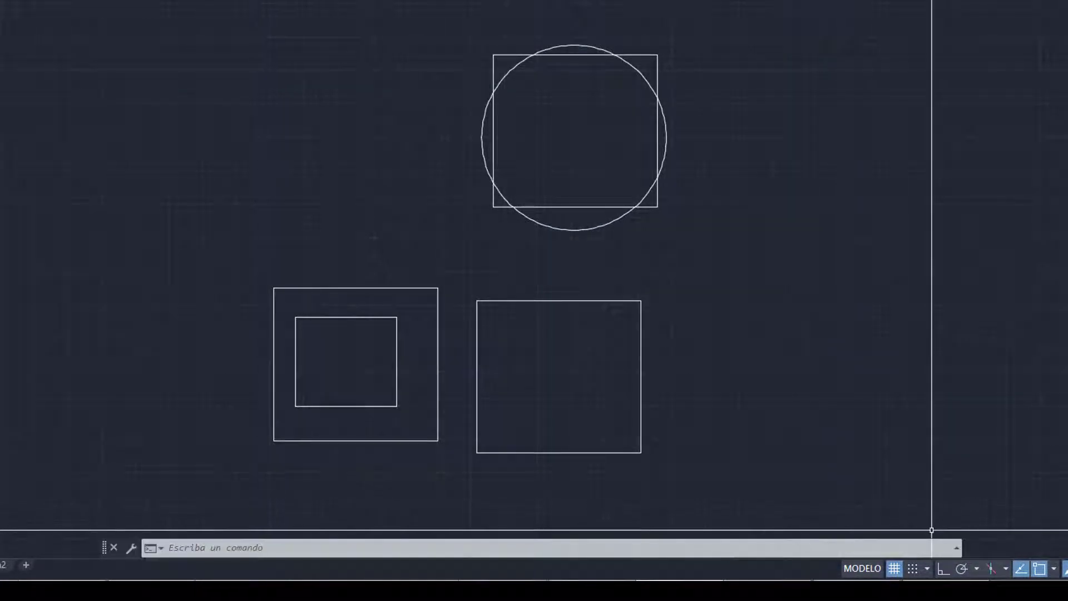
Draw two diagonal lines with LINEA, one toward the top-left and one up-right of the squares.
middle_drag(370, 169, 320, 160)
text(line)
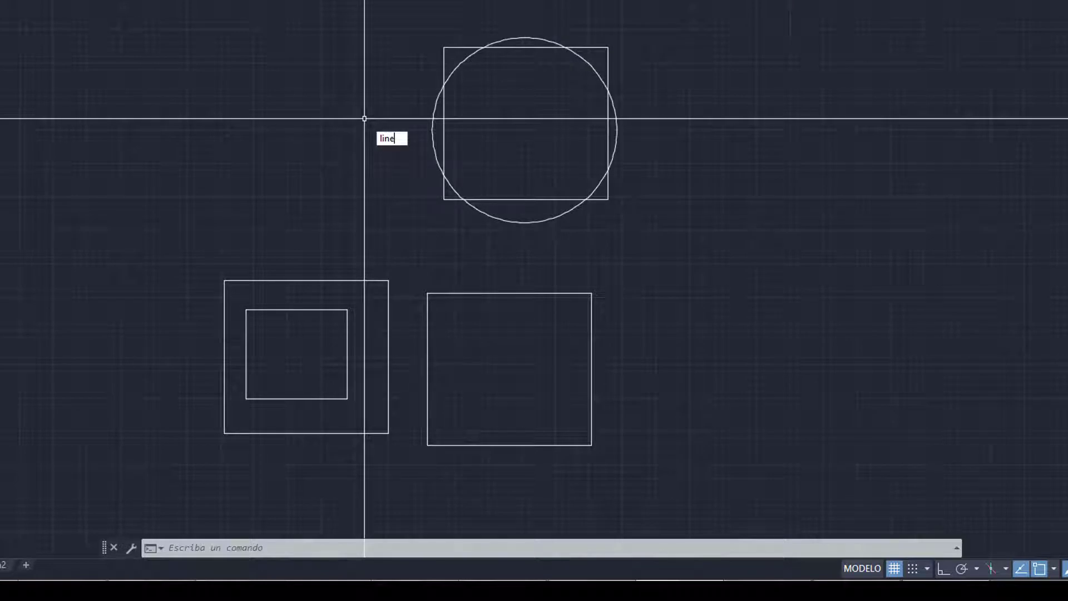
text(a)
key(Return)
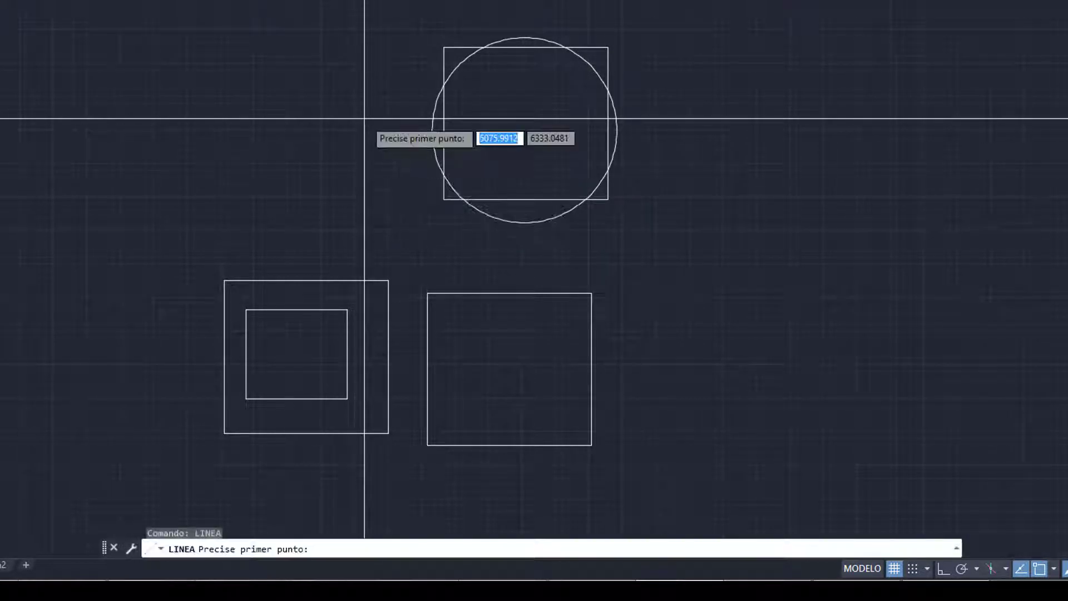
click(96, 119)
click(214, 1)
key(Escape)
mouse_move(898, 225)
middle_down()
mouse_move(740, 195)
mouse_move(696, 264)
mouse_move(796, 193)
middle_up()
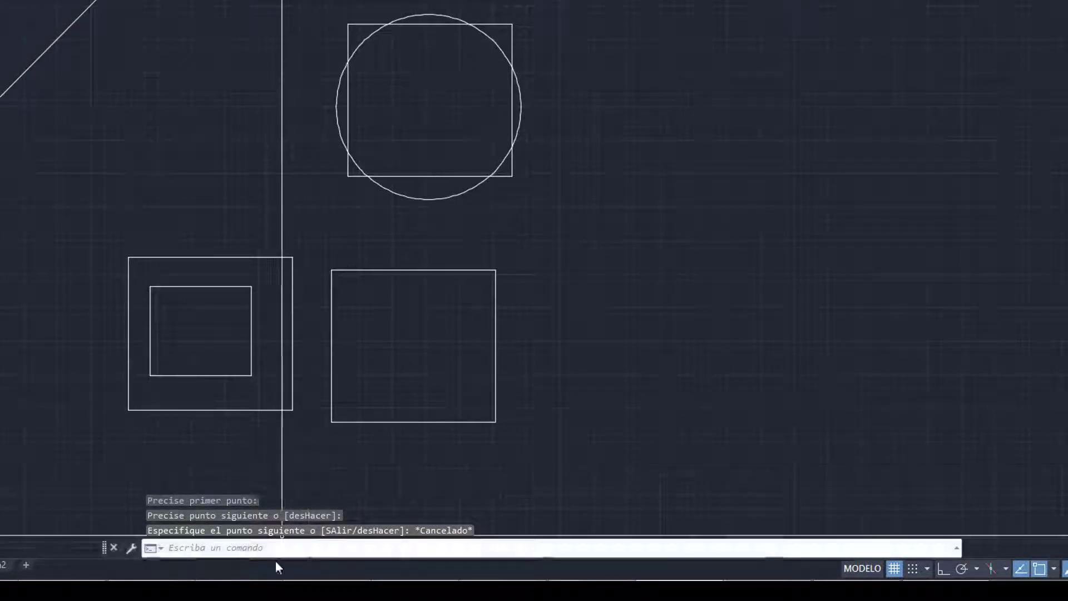
click(286, 549)
text(linea)
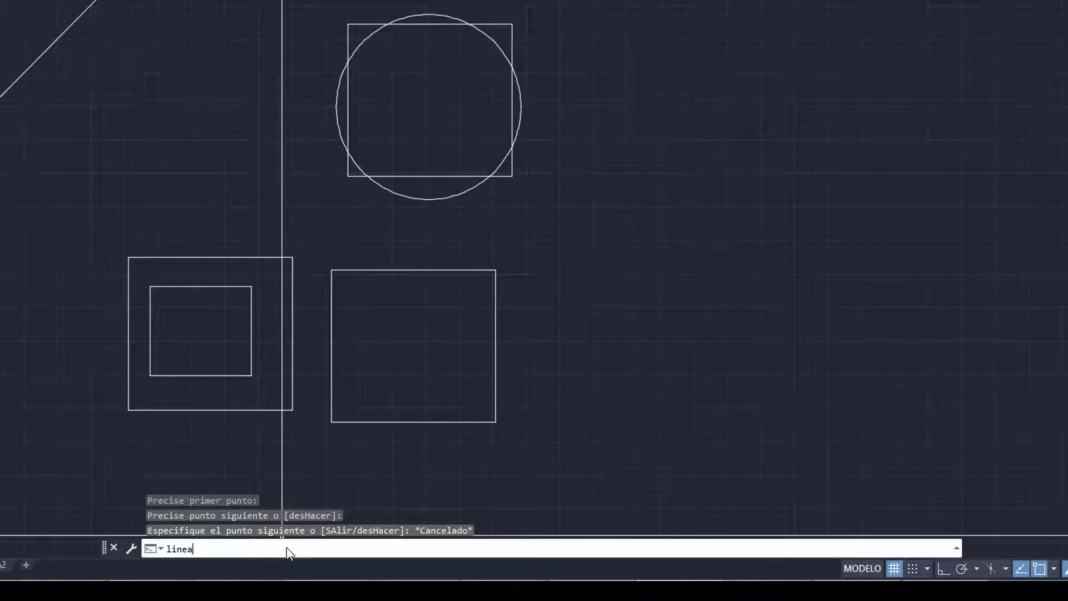
key(Return)
click(578, 229)
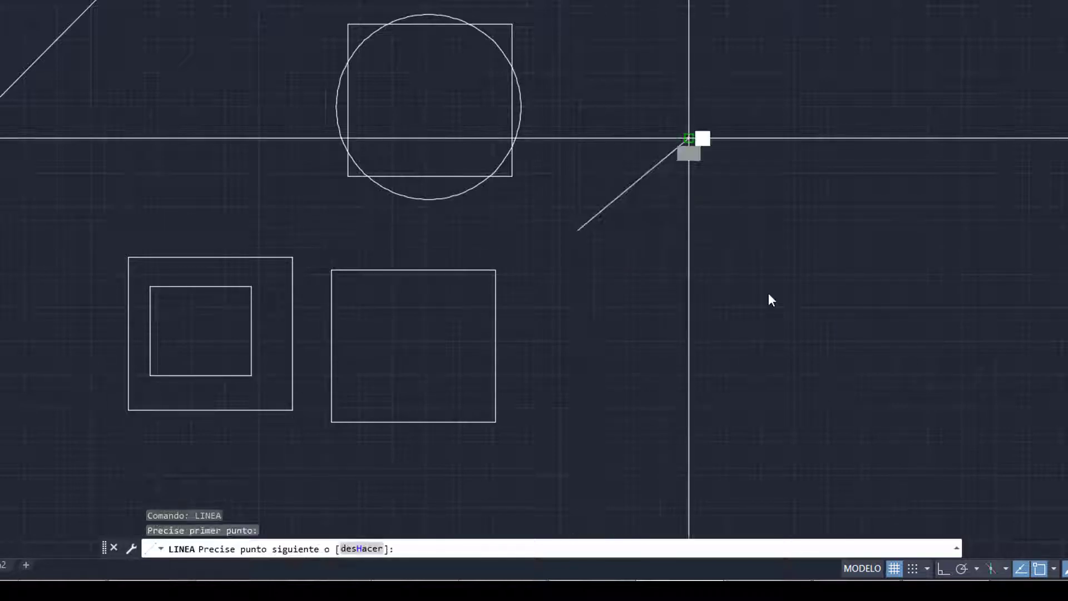
click(688, 138)
key(Escape)
Draw an arc with ARCO to the right, then cancel a second ARCO command.
text(ar)
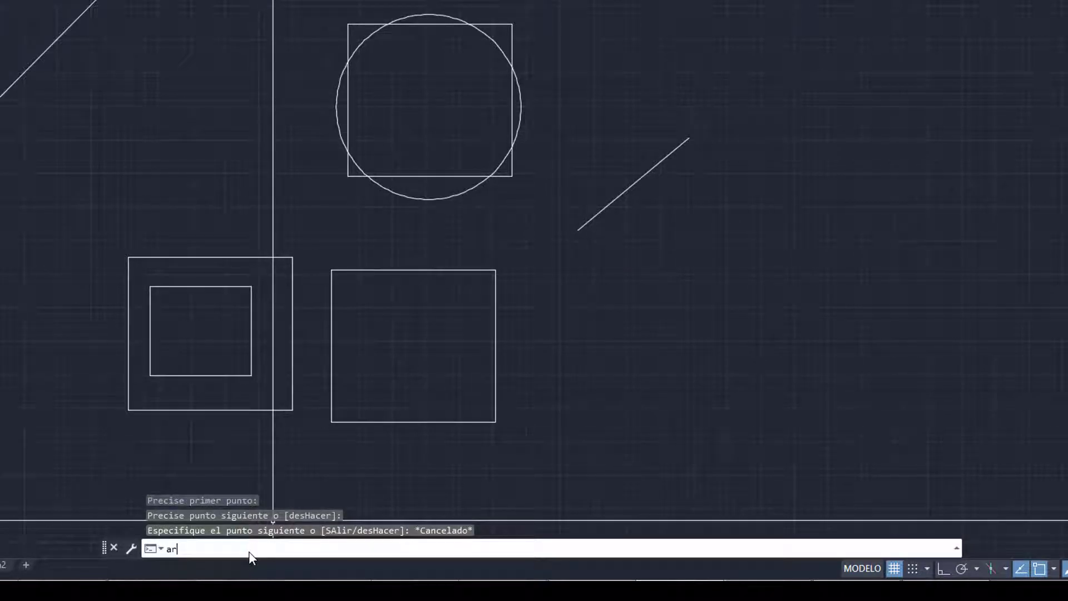
text(co)
key(Return)
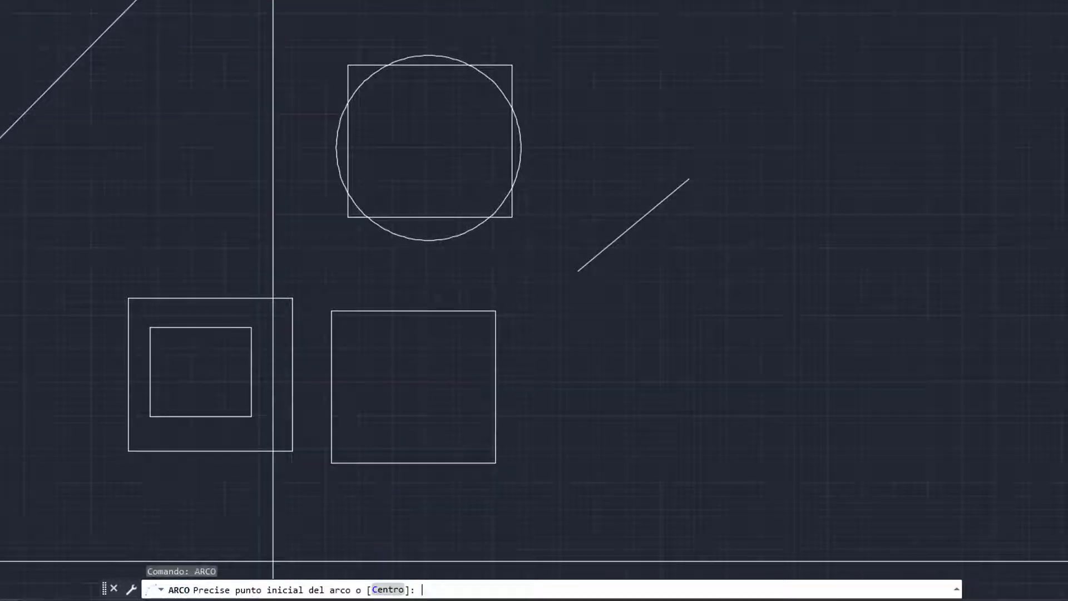
click(628, 348)
click(795, 301)
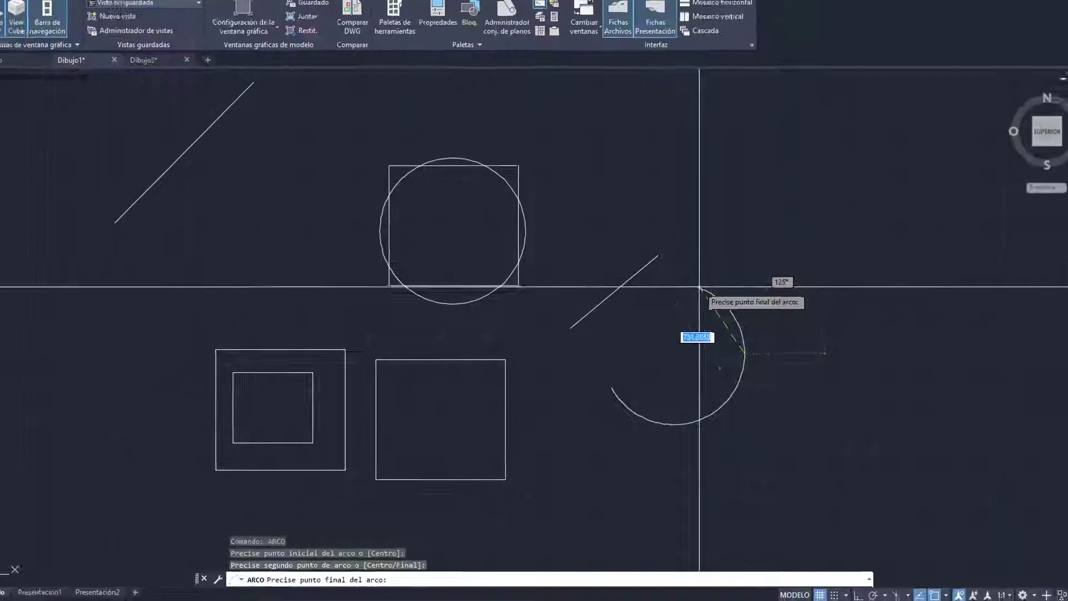
key(Escape)
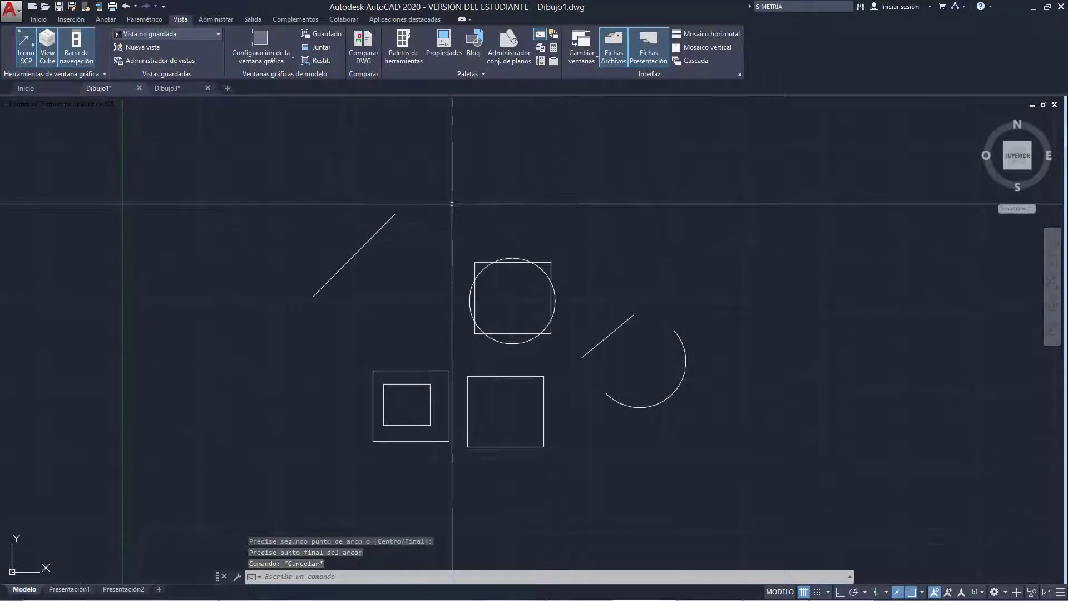
text(ARCO)
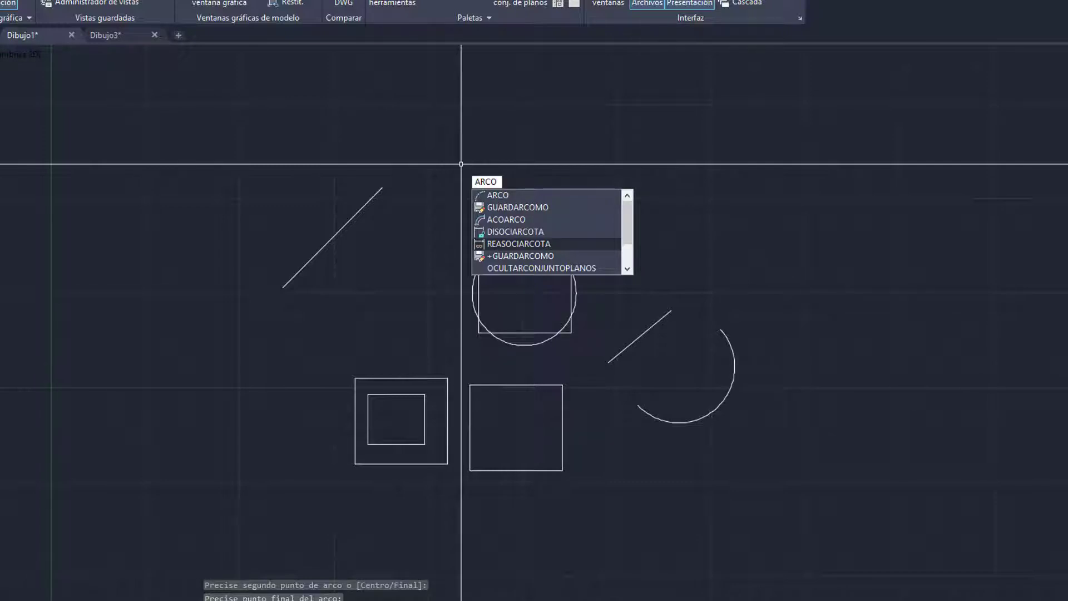
key(Escape)
key(Escape)
key(Escape)
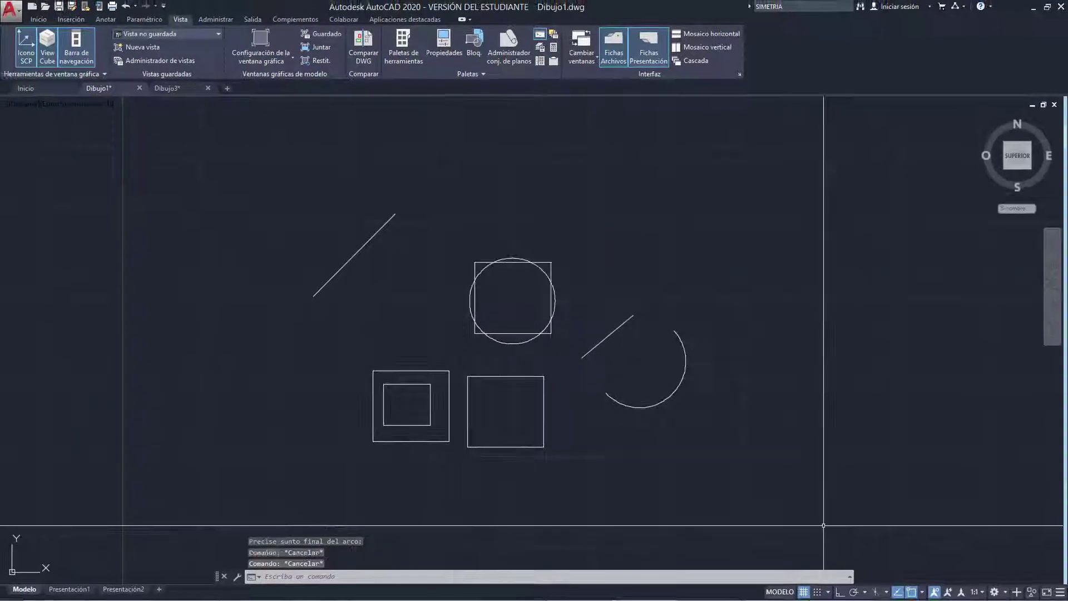
Expand the command-line history and scroll up and down through past commands.
click(851, 579)
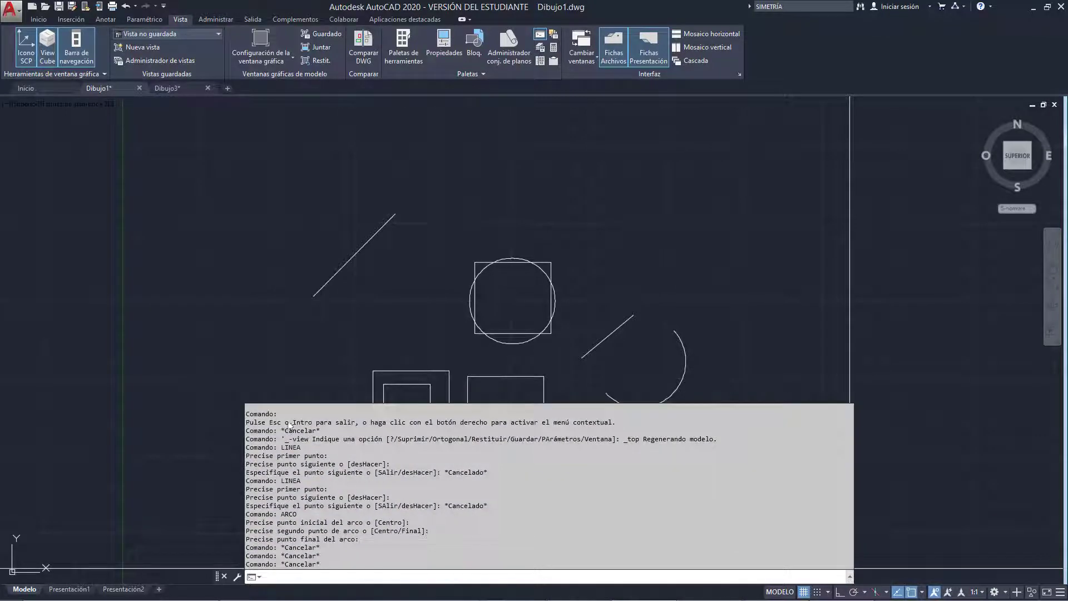
scroll(294, 509, up, 3)
scroll(296, 487, up, 2)
scroll(295, 487, down, 2)
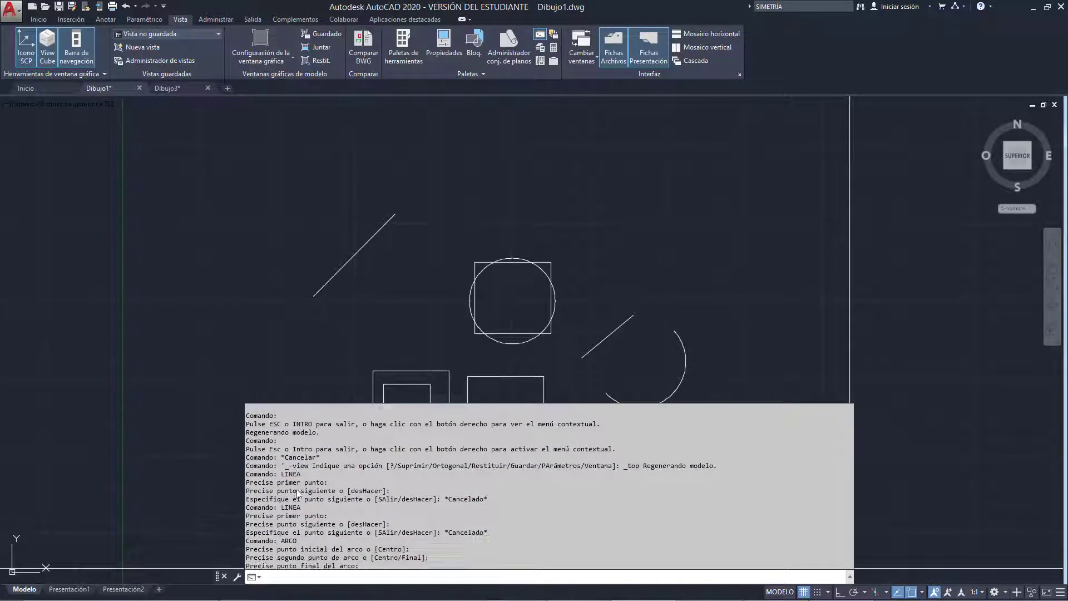
scroll(250, 435, down, 3)
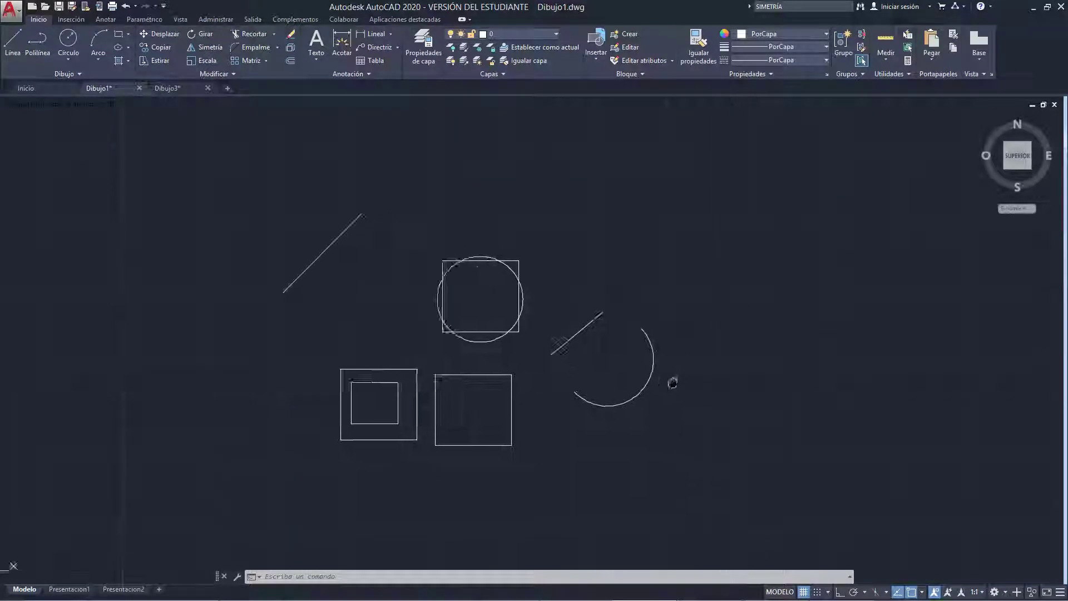
middle_drag(703, 380, 648, 393)
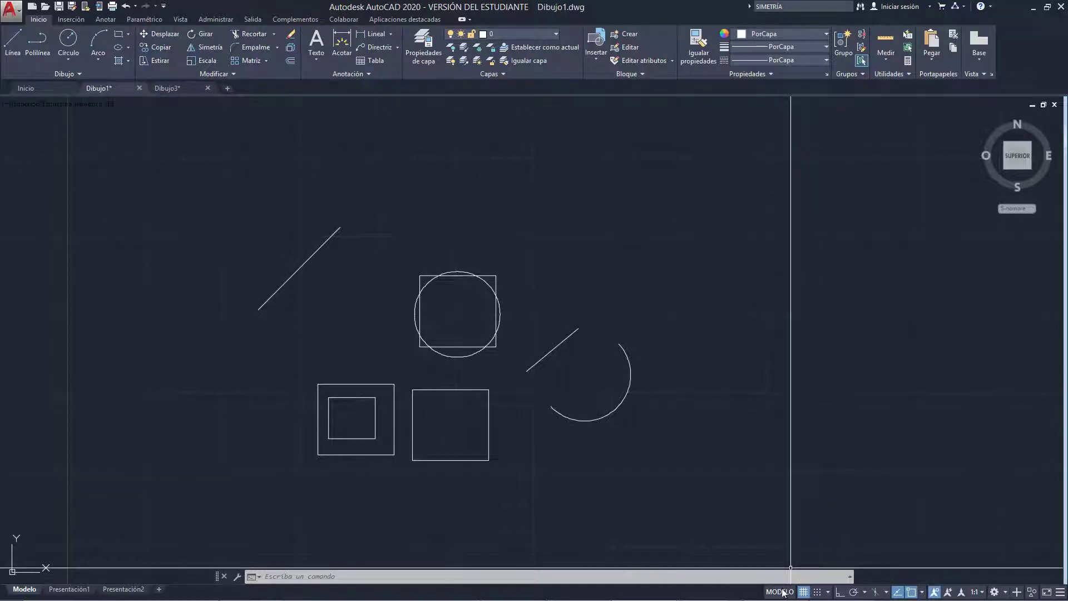
click(921, 591)
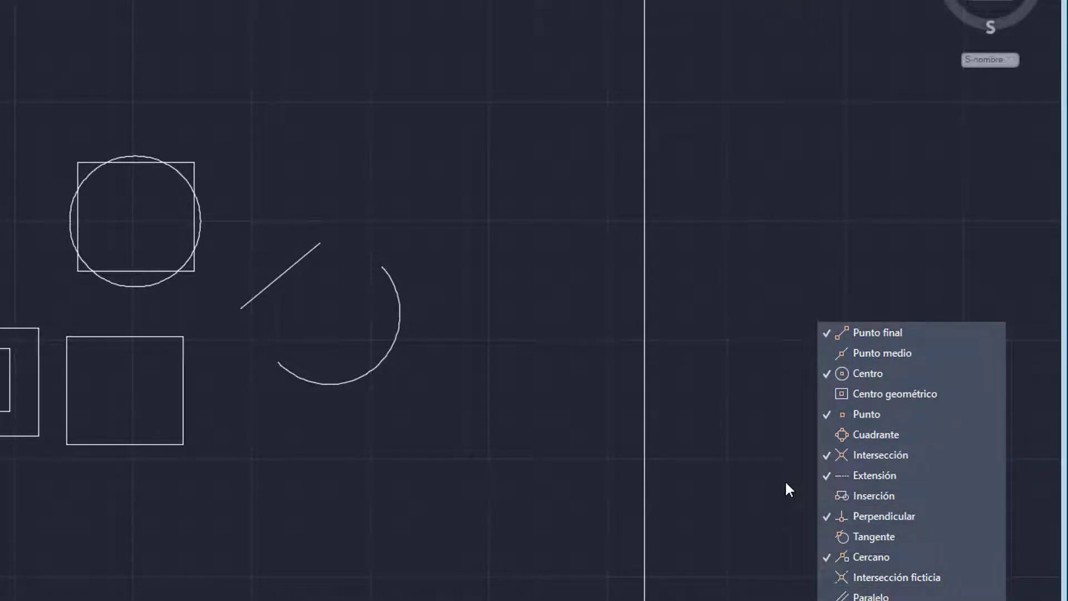
click(770, 476)
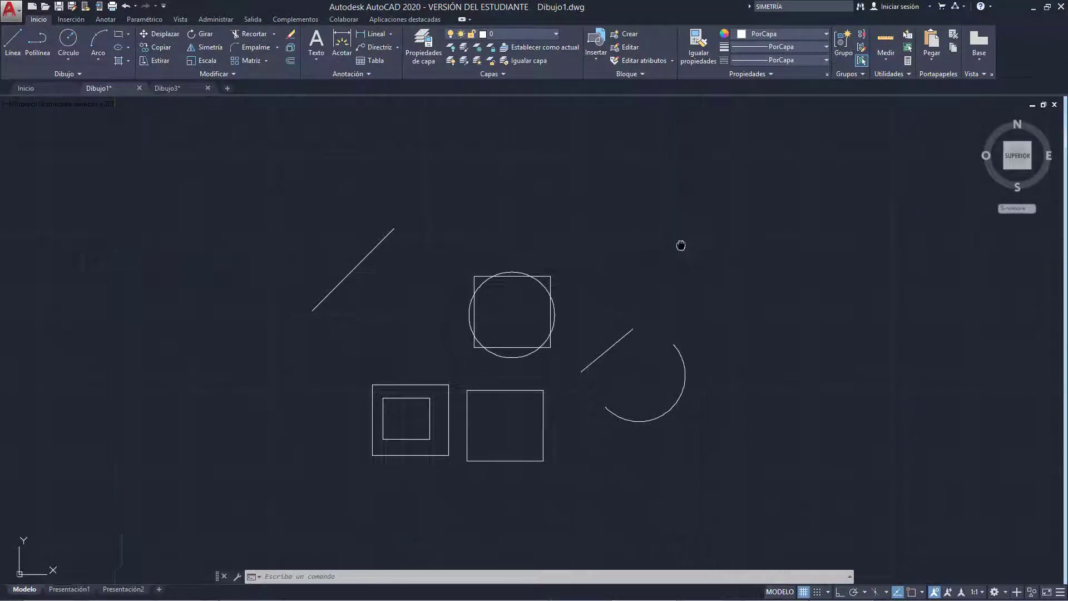
middle_drag(673, 241, 678, 255)
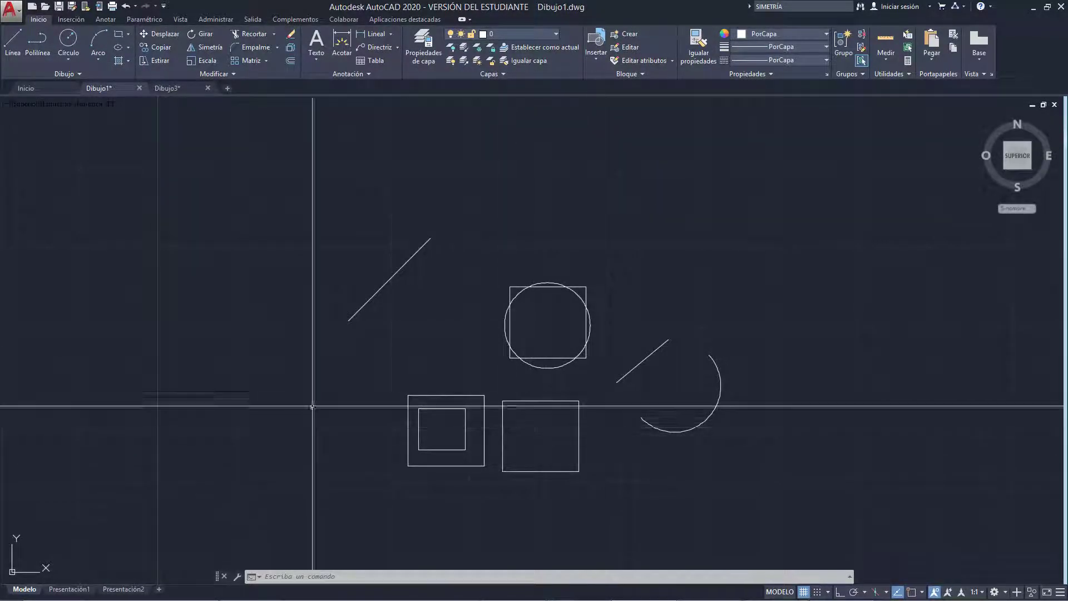
middle_drag(665, 331, 606, 318)
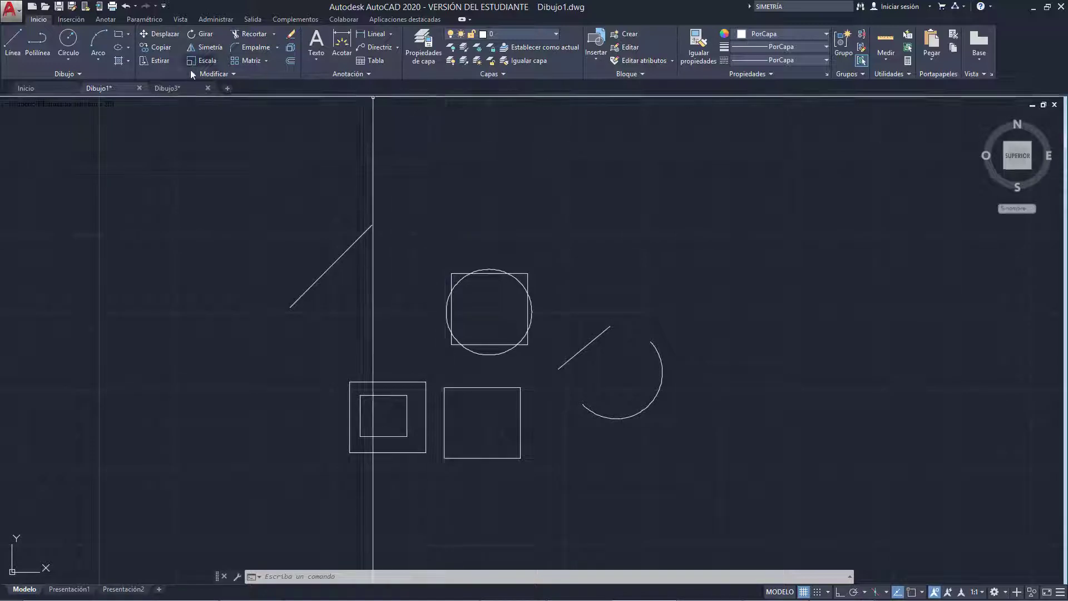
mouse_move(734, 239)
middle_down()
mouse_move(653, 238)
mouse_move(750, 240)
middle_up()
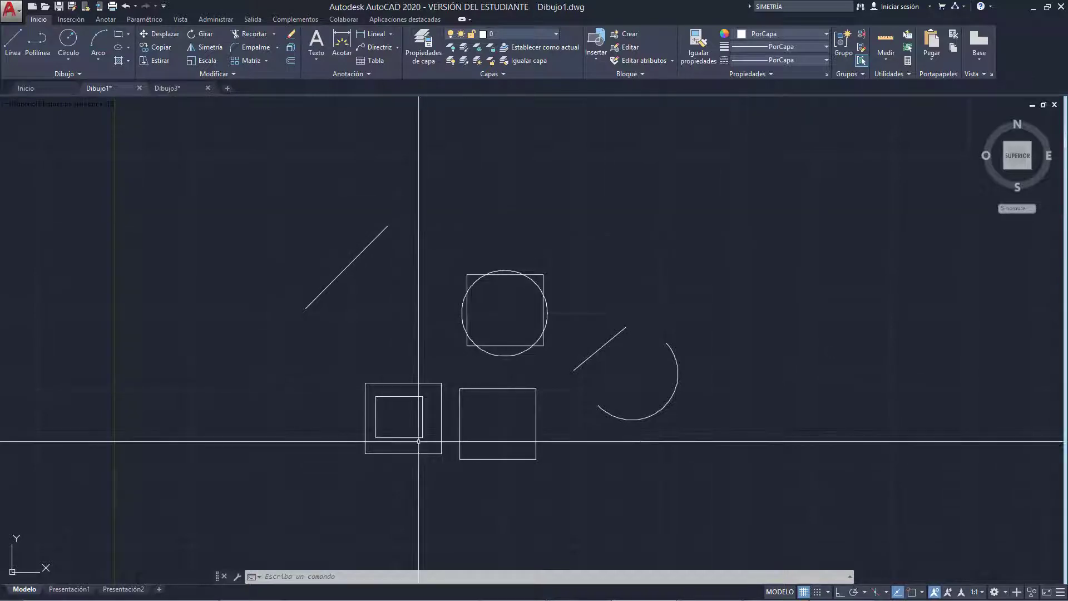
mouse_move(732, 238)
middle_down()
mouse_move(589, 267)
mouse_move(727, 231)
mouse_move(619, 258)
mouse_move(632, 245)
middle_up()
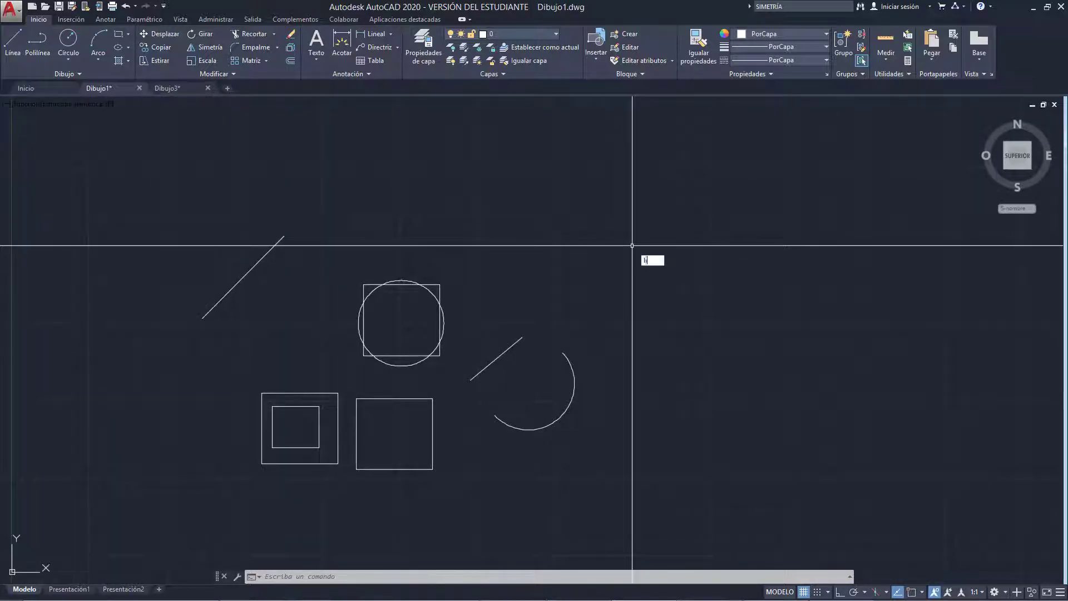
Cancel a started line, crossing-select all eight objects, and delete them.
key(Return)
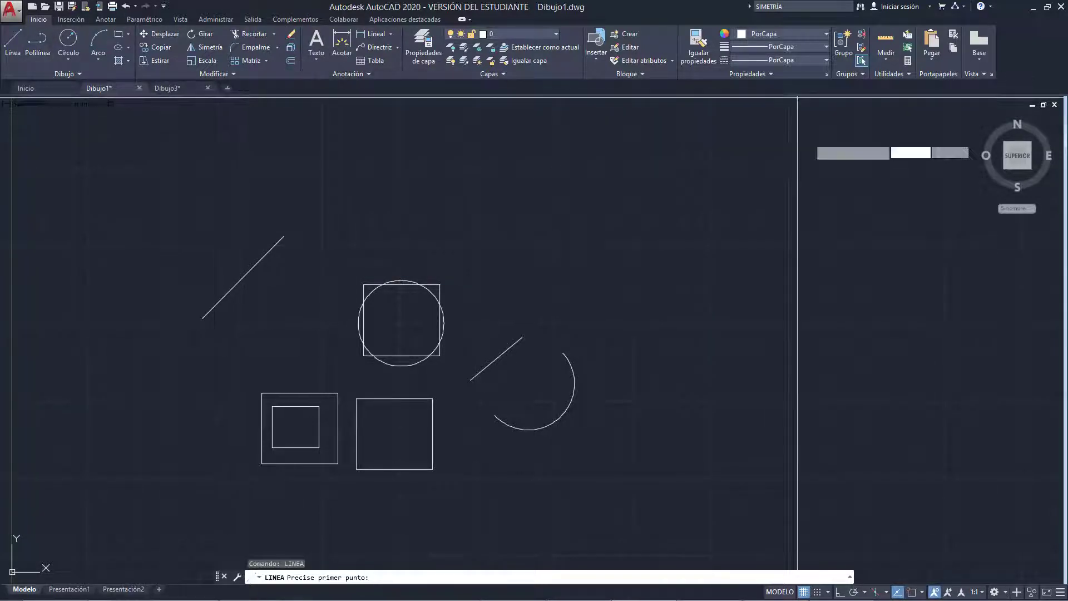
mouse_move(788, 153)
middle_down()
mouse_move(585, 165)
mouse_move(787, 151)
middle_up()
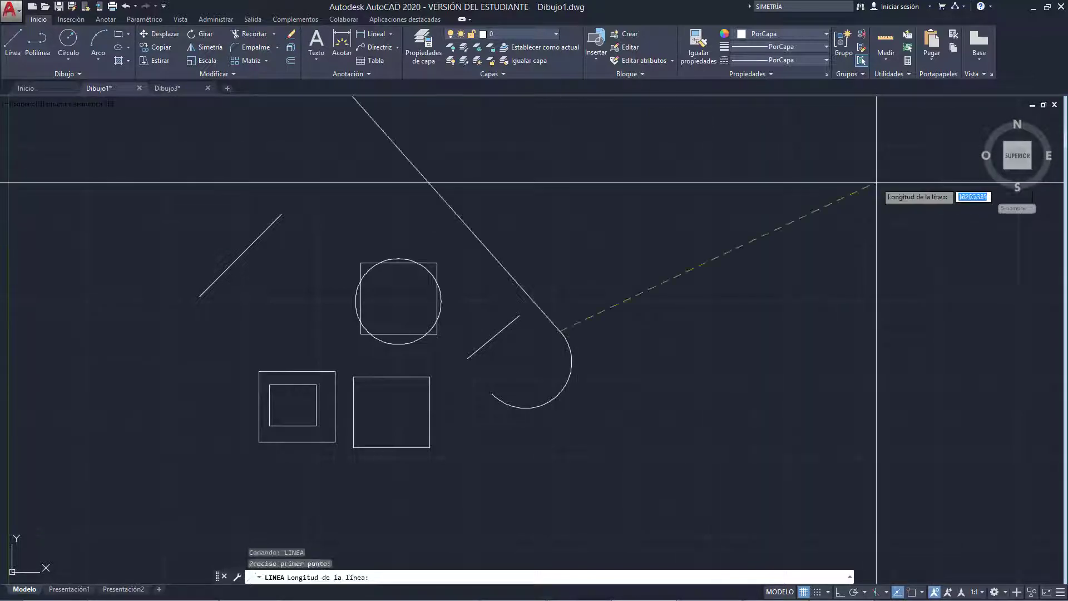
key(Escape)
drag(715, 162, 191, 476)
key(Delete)
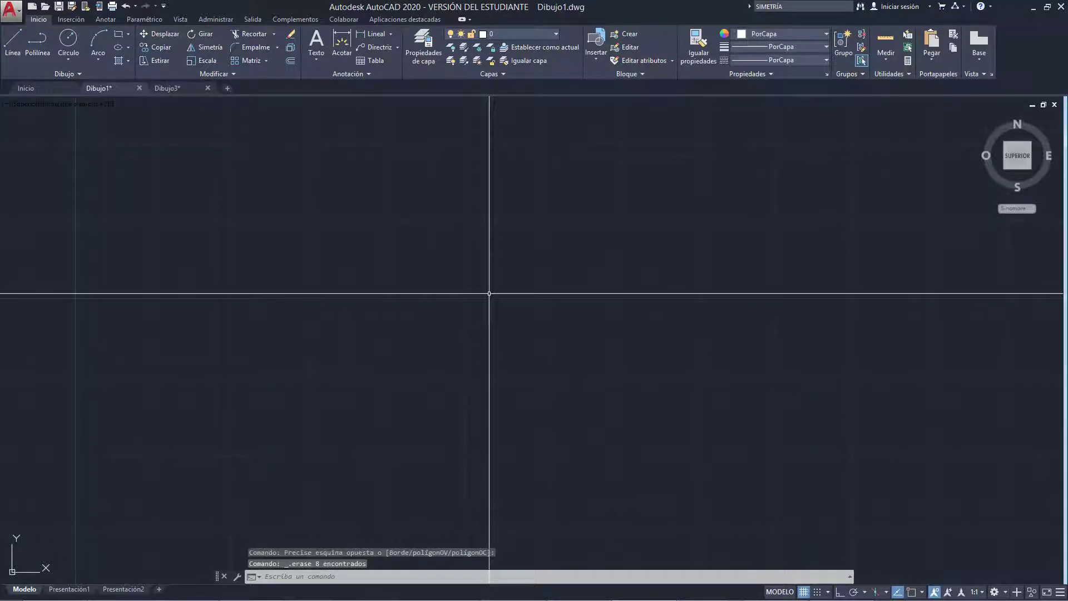